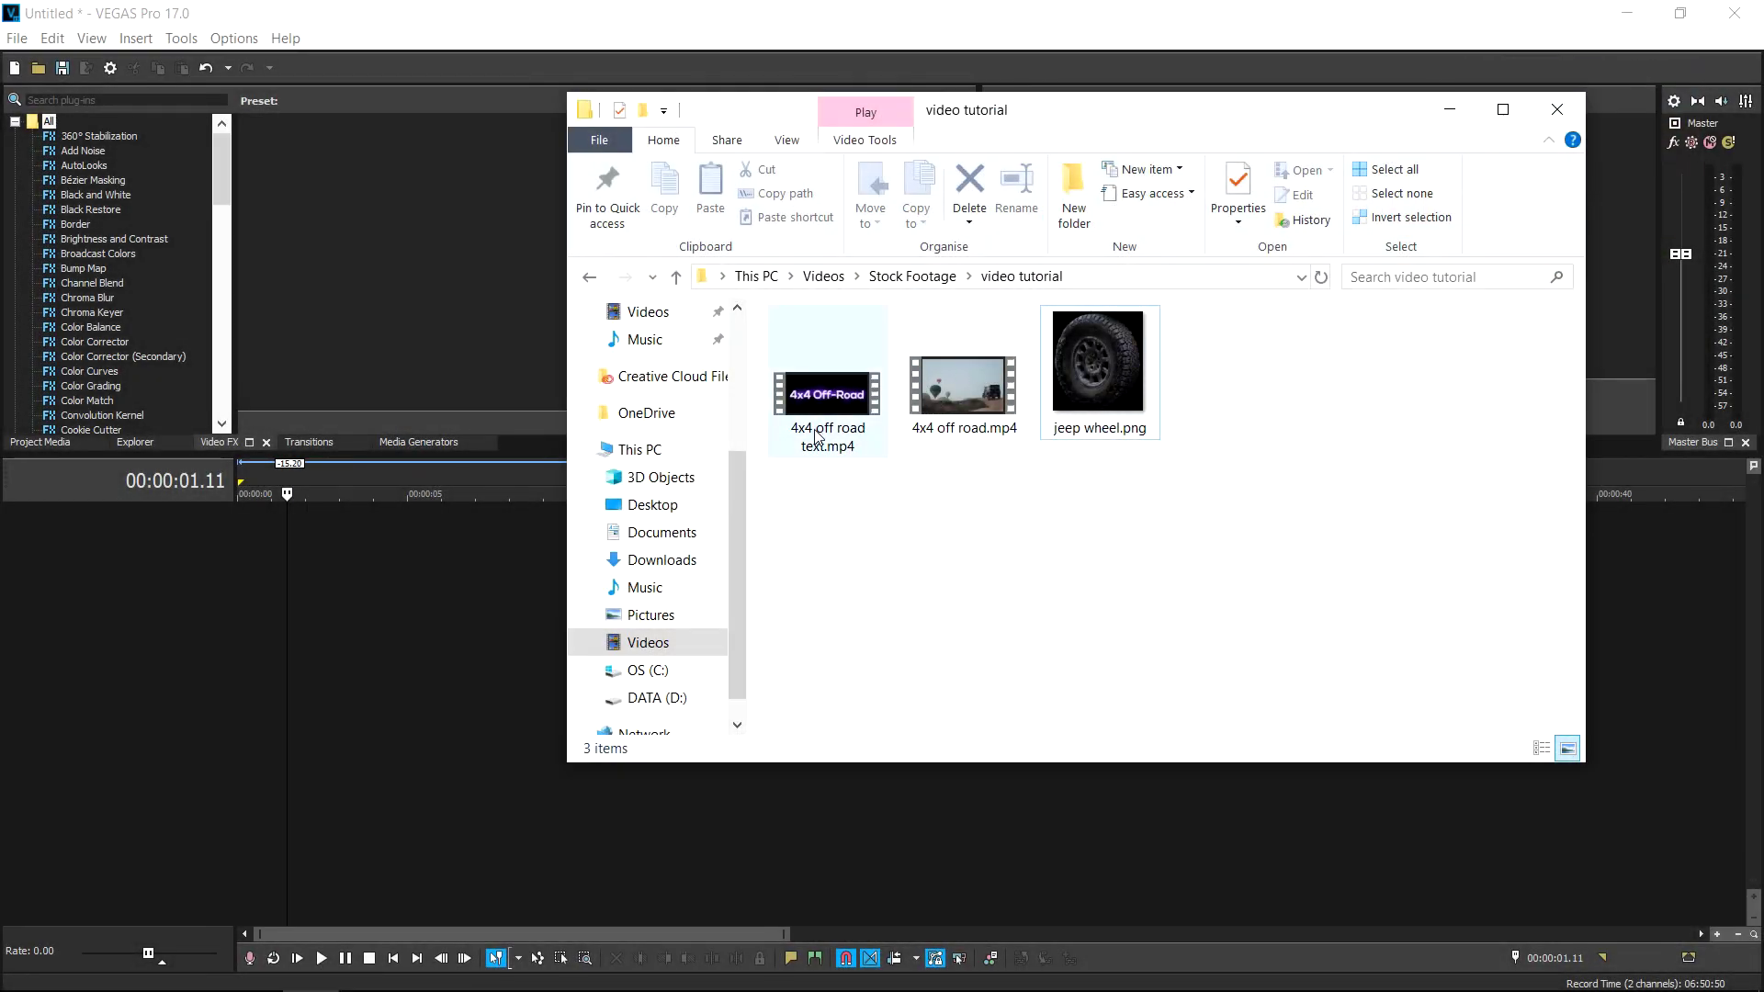
Play the '4x4 off road text.mp4' clip from the video tutorial folder.
{"action": "double_click", "coordinate": [810, 397]}
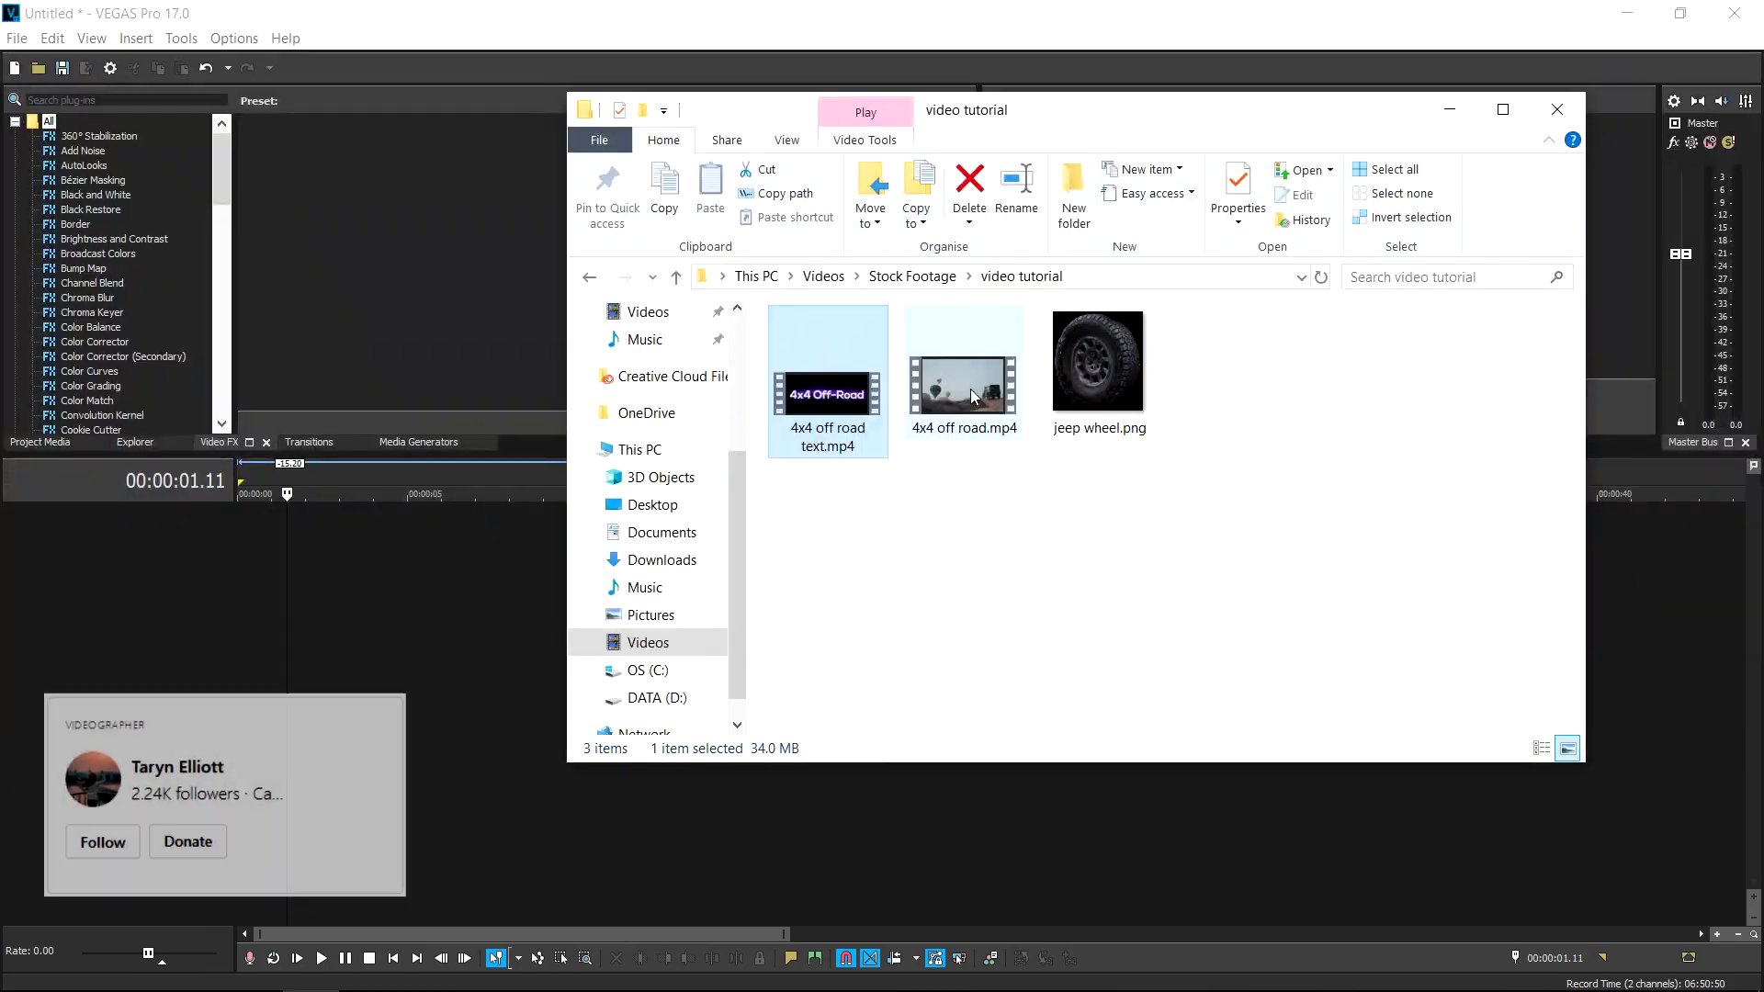
Close the Media Player preview of the title clip.
{"action": "left_click", "coordinate": [992, 413]}
Add the 4x4 off road footage to the timeline and delete its audio track.
{"action": "left_click_drag", "start_coordinate": [992, 413], "coordinate": [168, 597]}
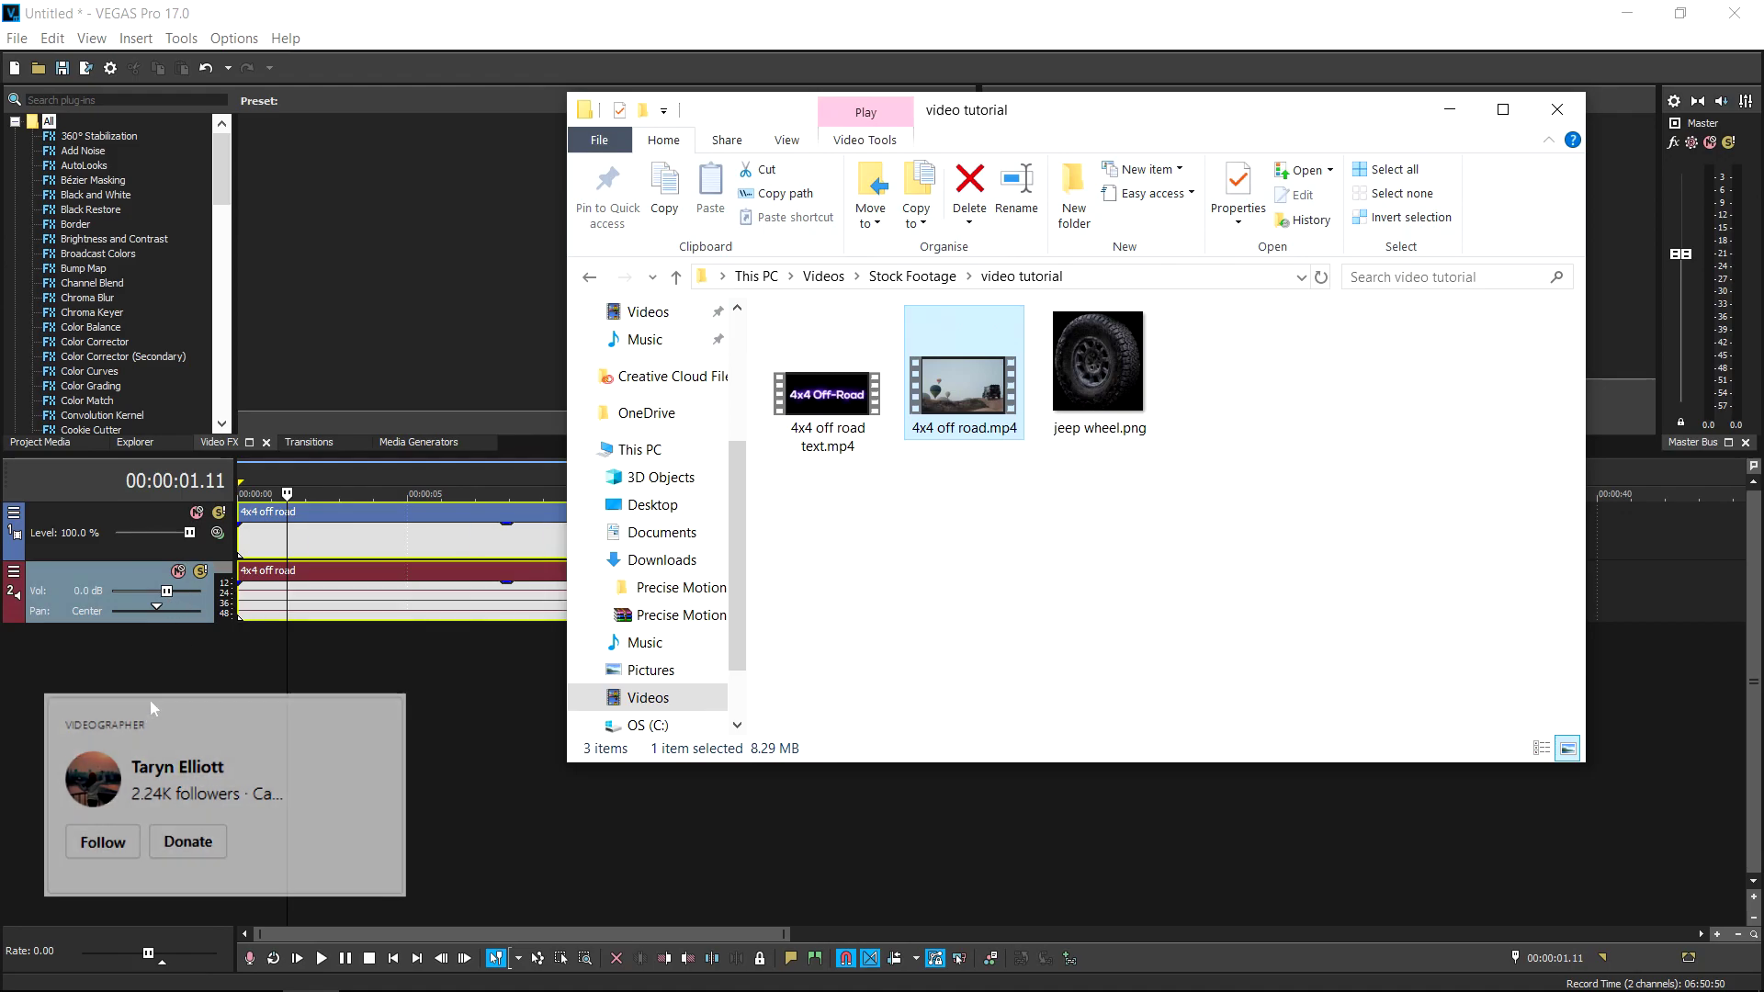
{"action": "left_click", "coordinate": [280, 589]}
{"action": "left_click", "coordinate": [282, 593]}
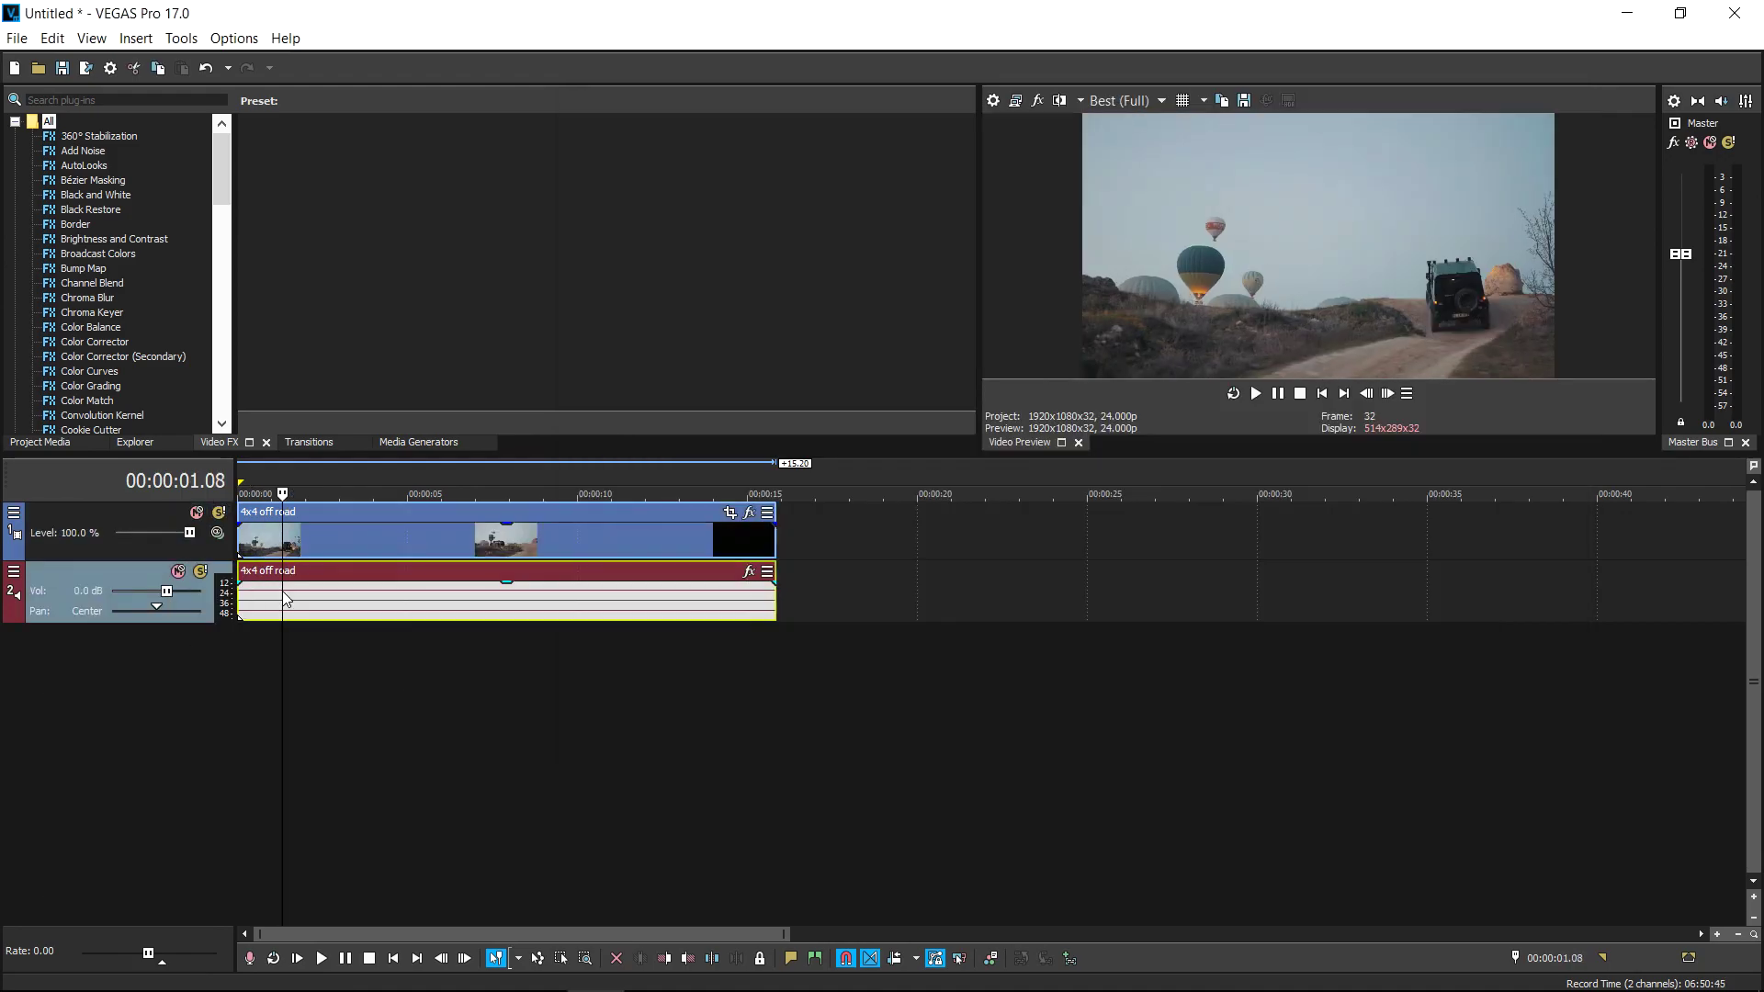
{"action": "left_click", "coordinate": [187, 583]}
{"action": "key", "text": "Delete"}
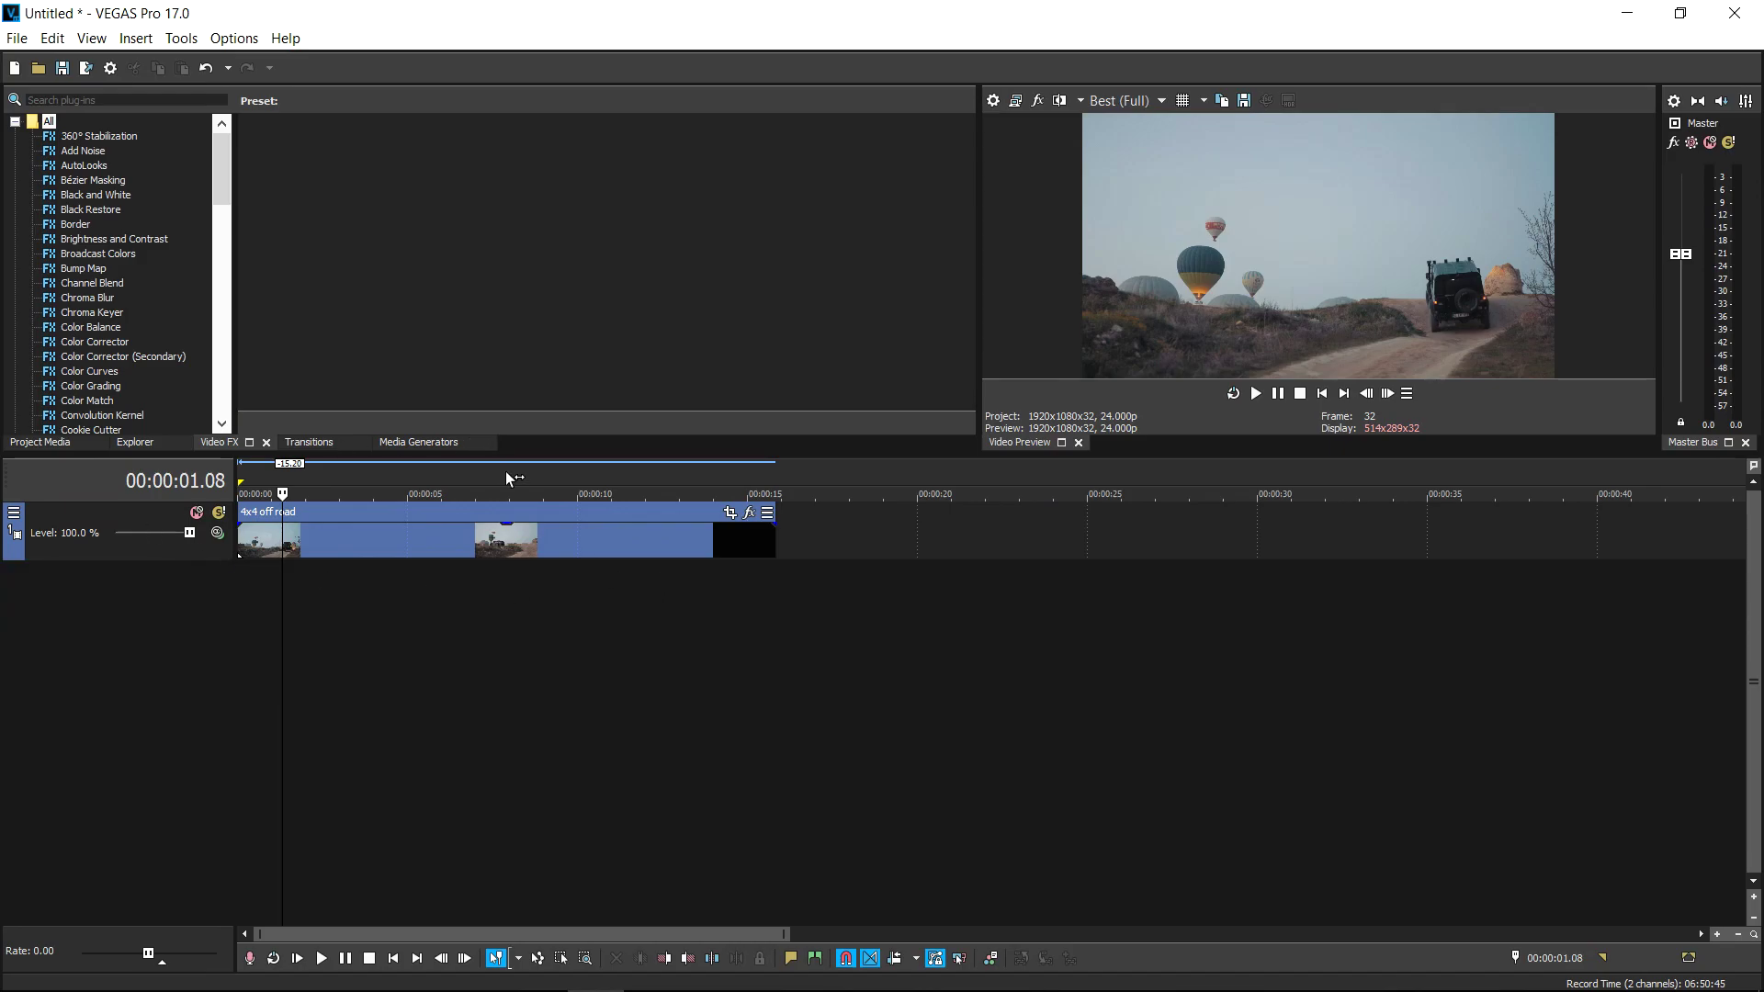
Confirm the footage clip's properties and lower its opacity to 55%.
{"action": "left_click", "coordinate": [1320, 393]}
{"action": "right_click", "coordinate": [267, 537]}
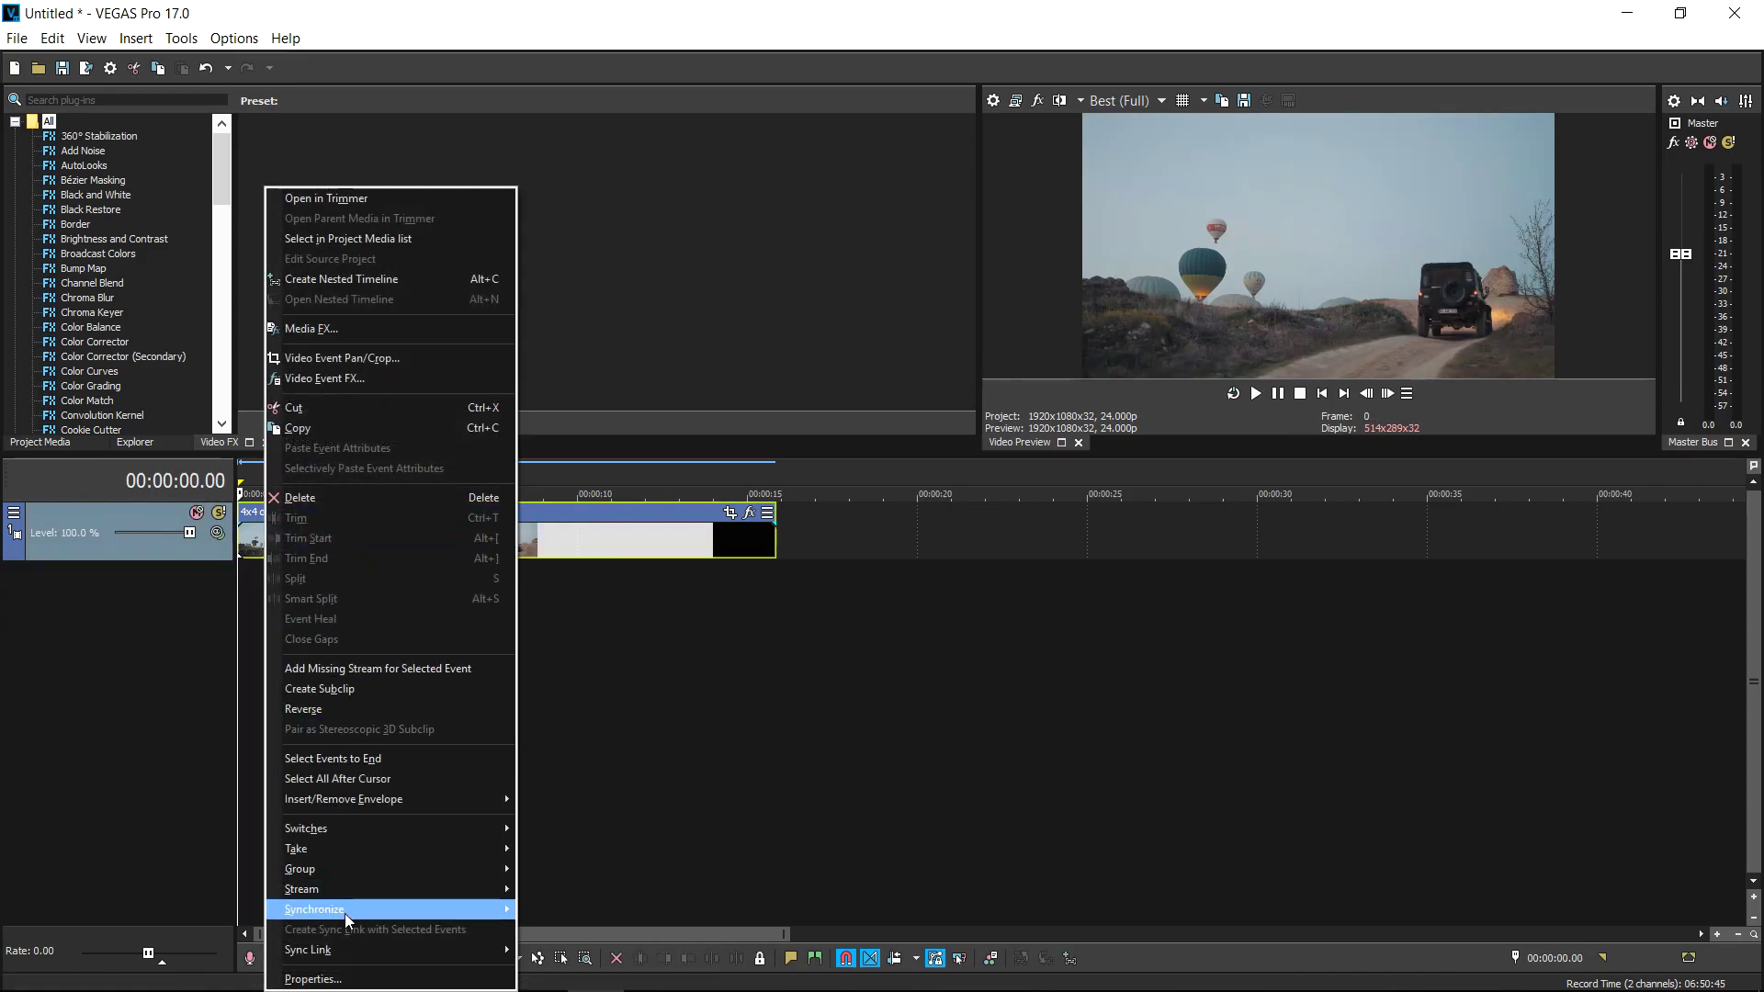
{"action": "left_click", "coordinate": [349, 978]}
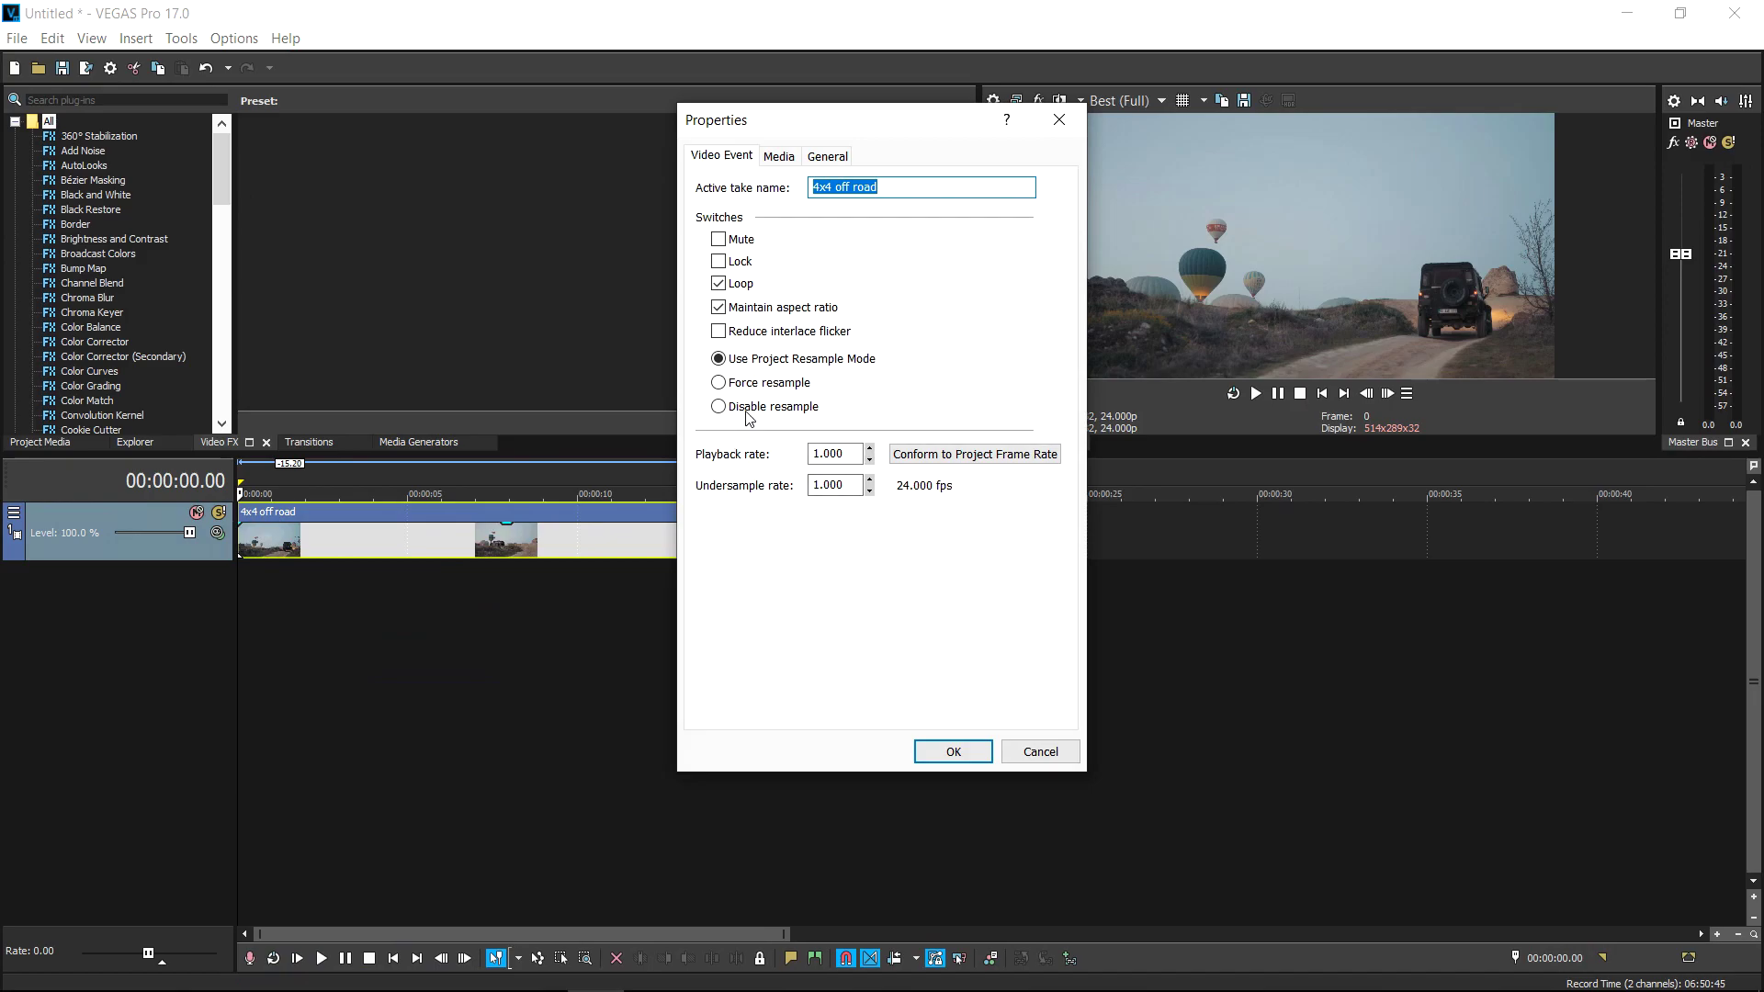
{"action": "left_click", "coordinate": [990, 752]}
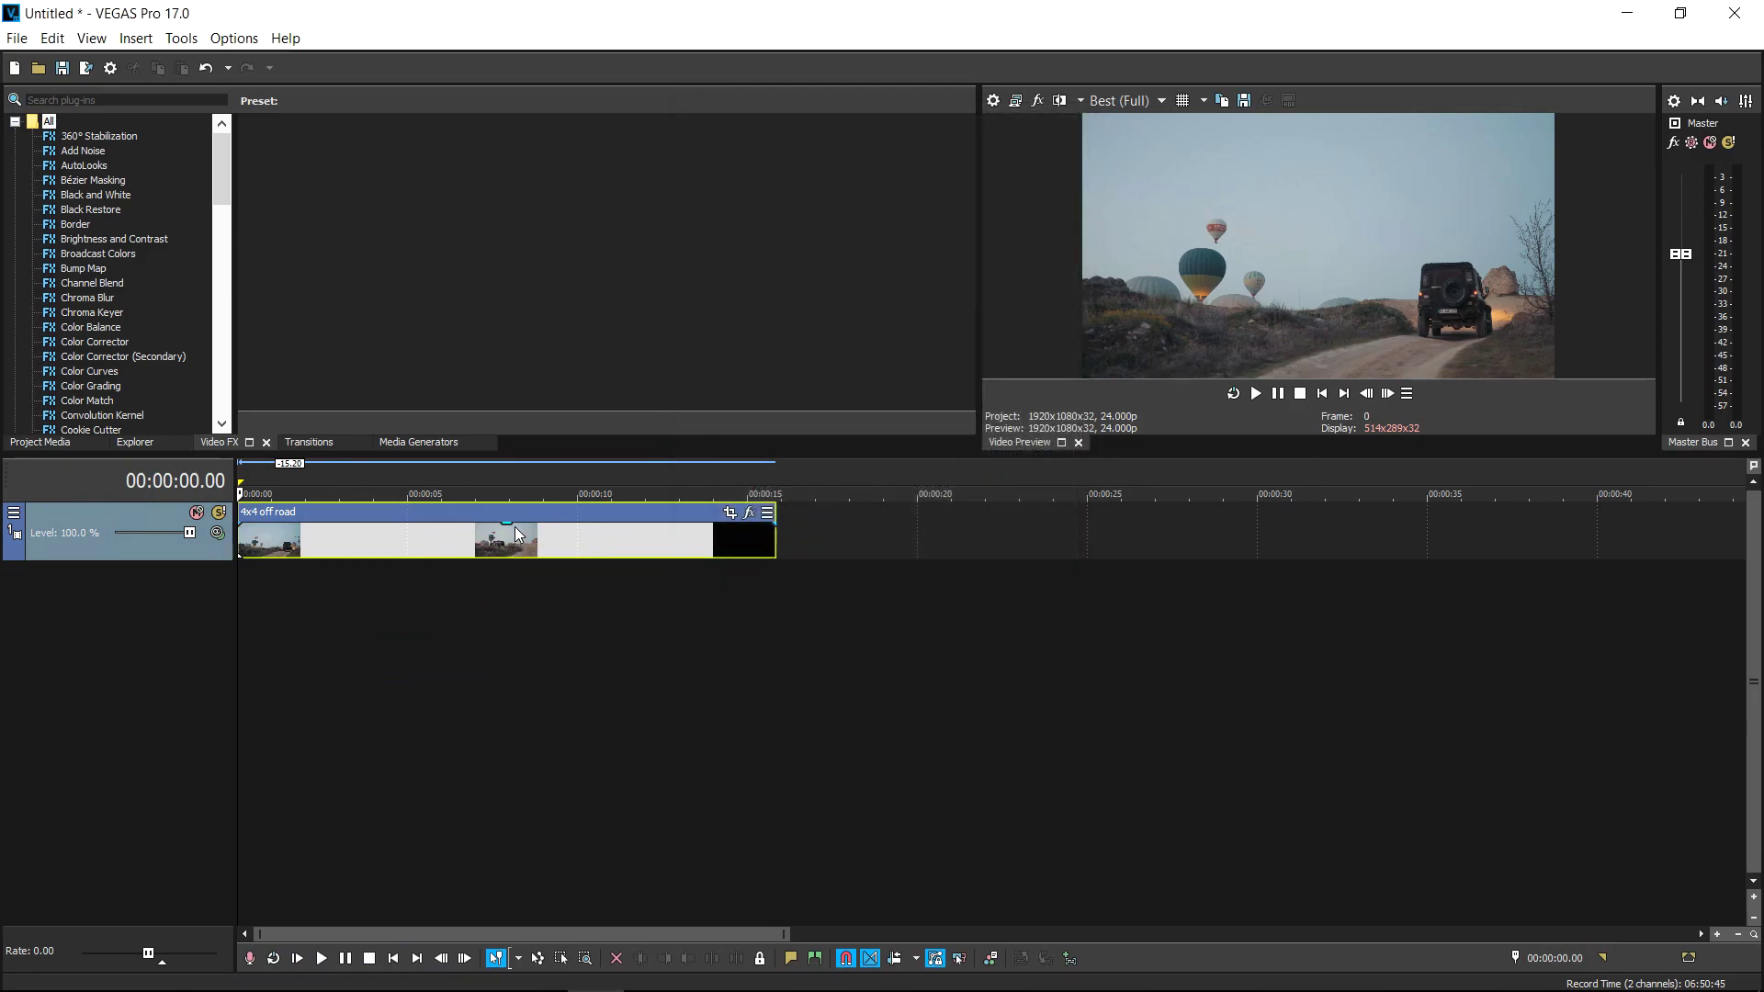
{"action": "left_click_drag", "start_coordinate": [514, 528], "coordinate": [496, 549]}
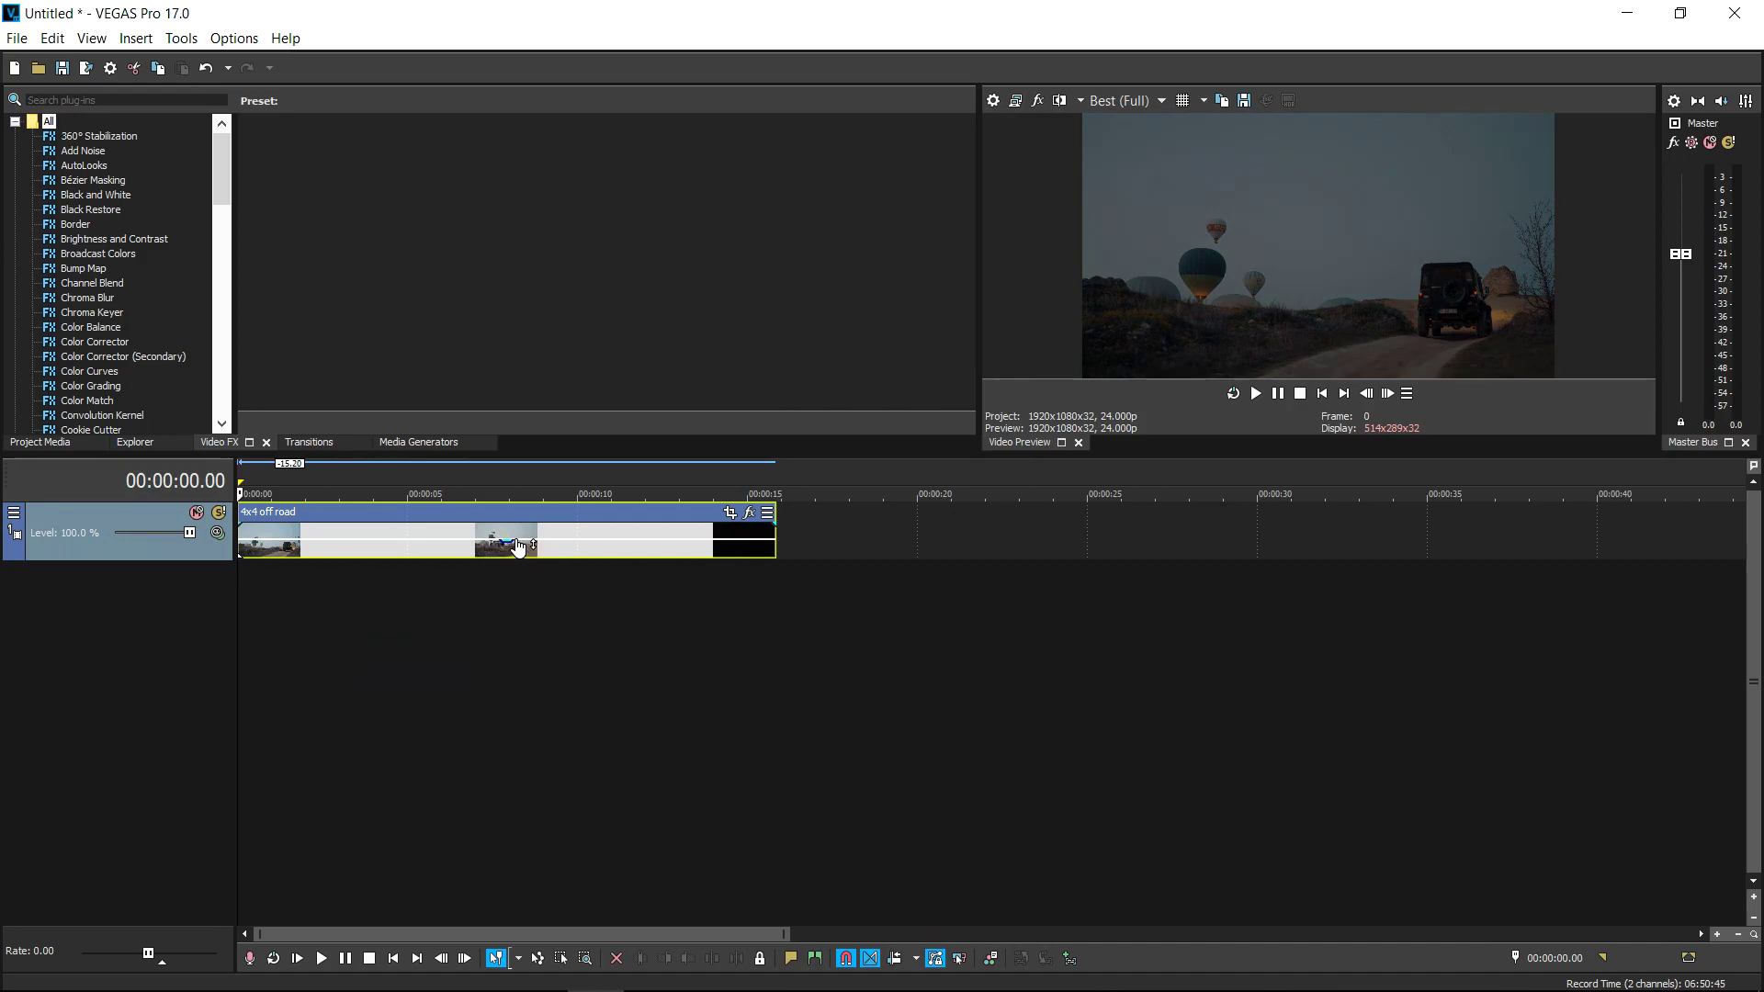
Apply a Brightness and Contrast preset to the footage clip.
{"action": "left_click", "coordinate": [115, 240]}
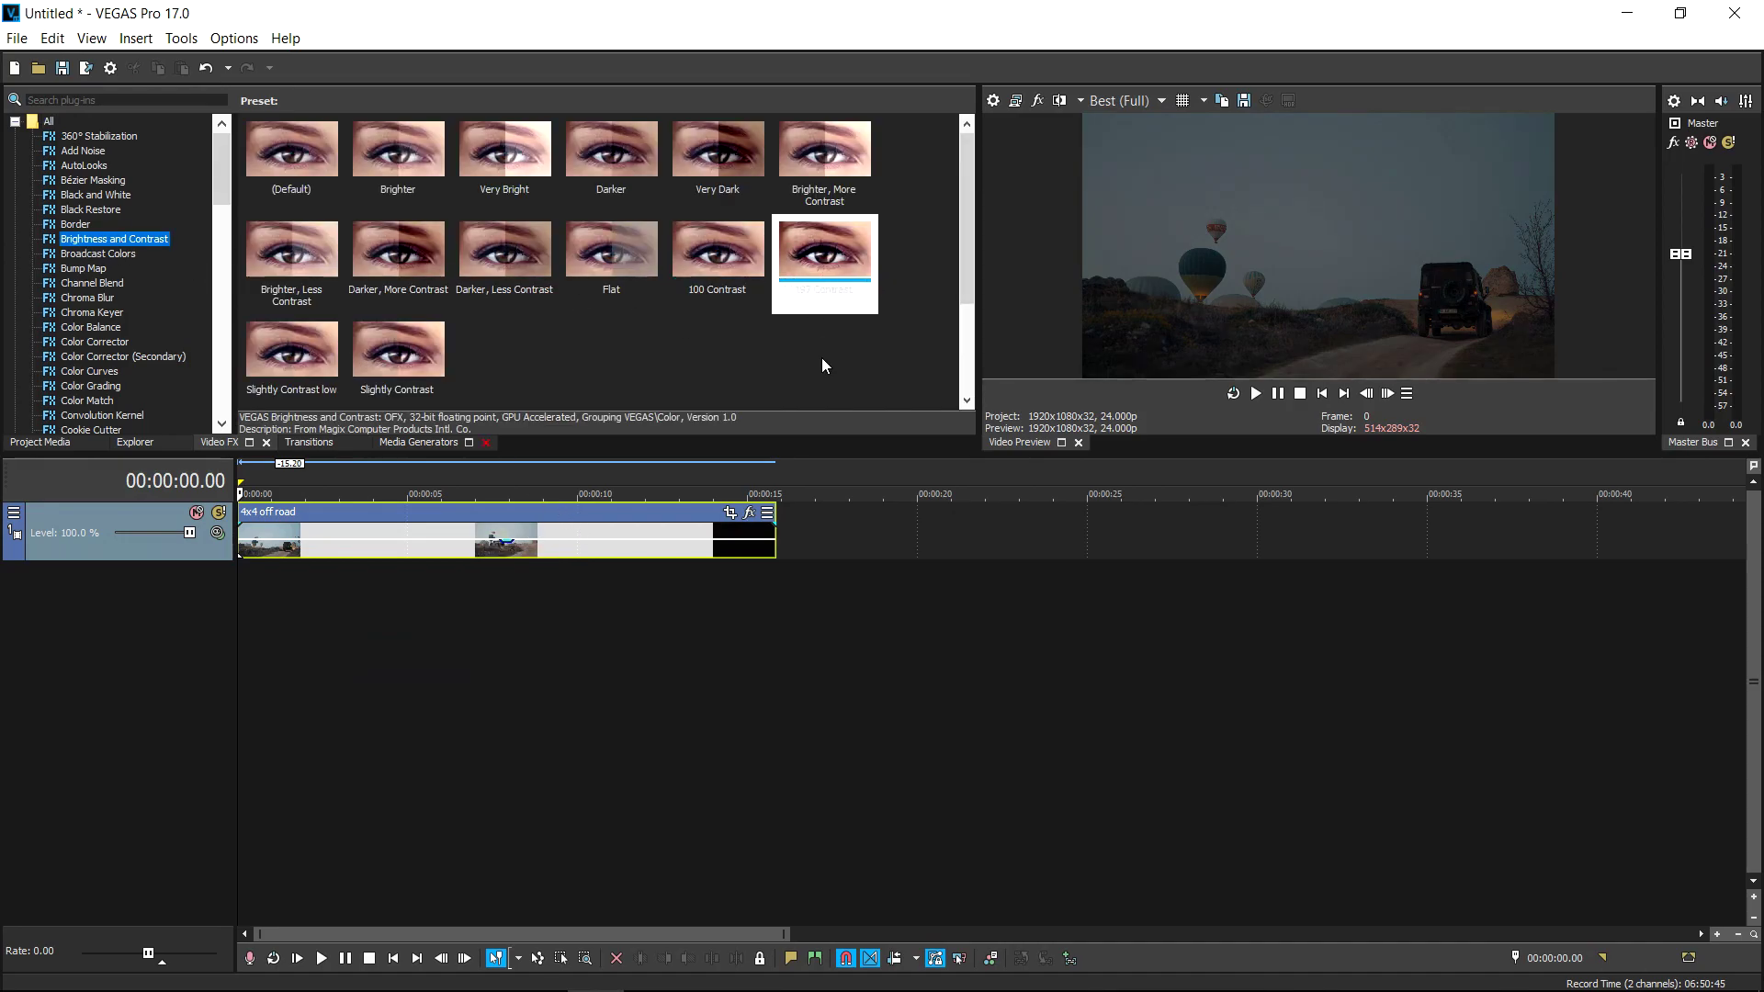
{"action": "left_click_drag", "start_coordinate": [810, 287], "coordinate": [691, 374]}
{"action": "left_click_drag", "start_coordinate": [501, 534], "coordinate": [502, 534]}
{"action": "key", "text": "Escape"}
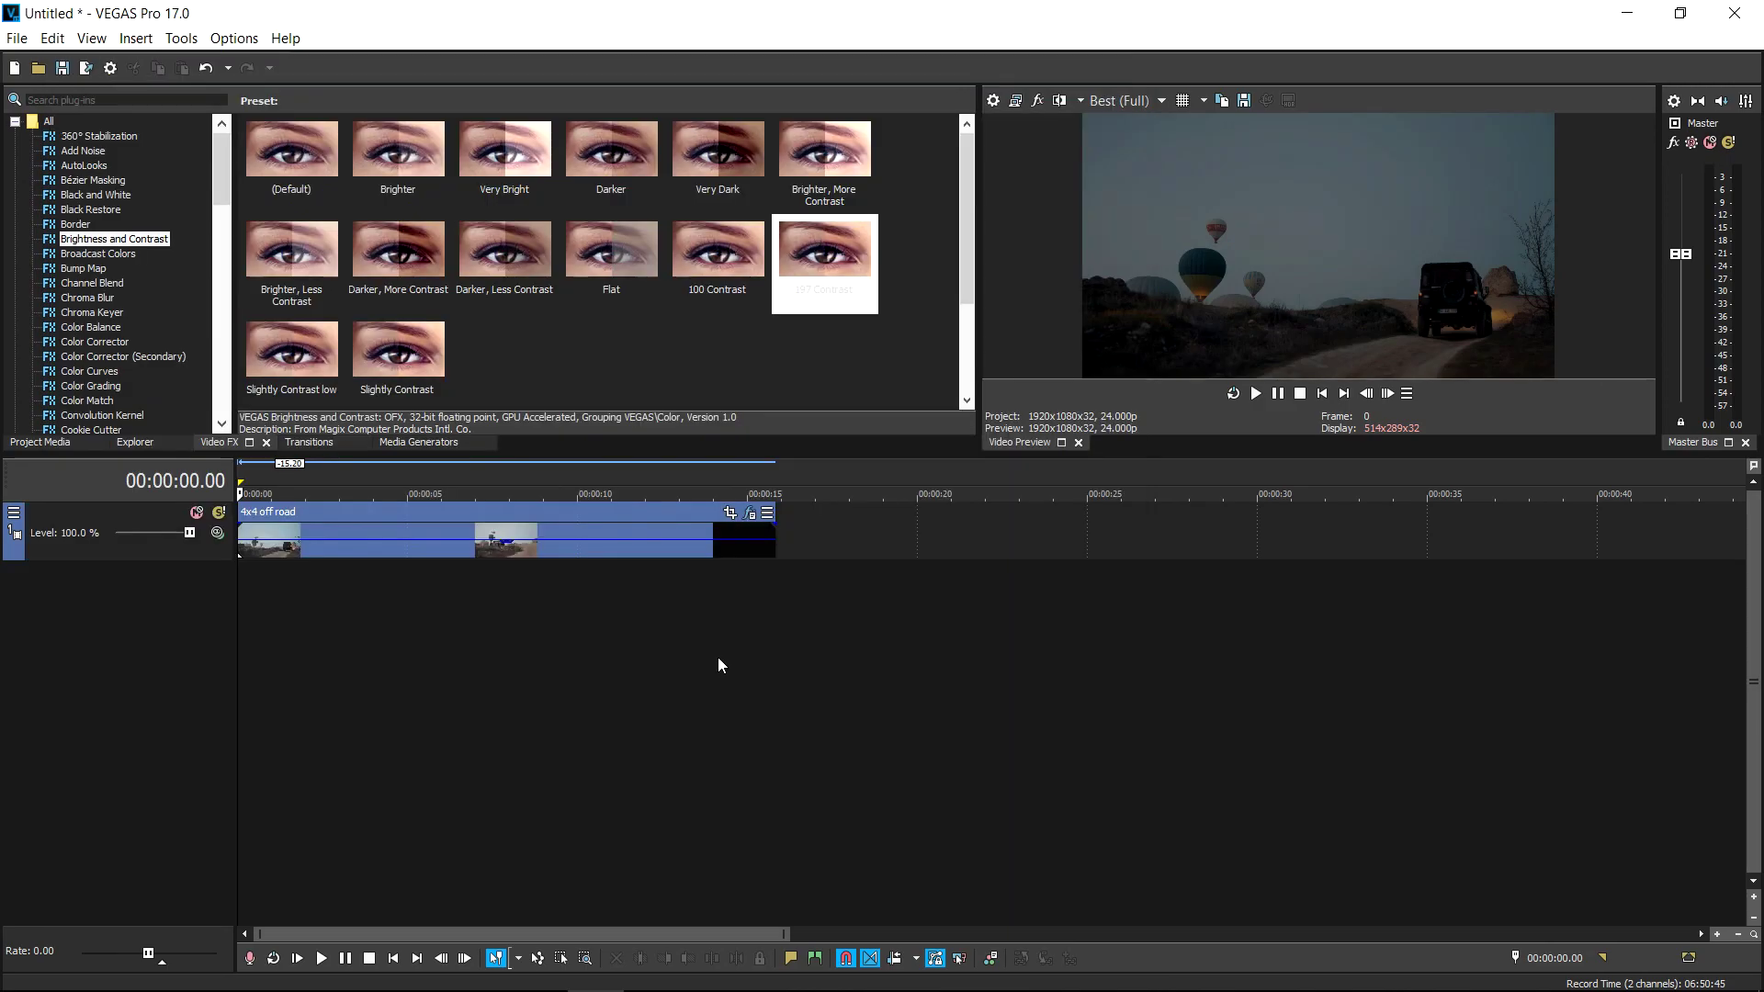
{"action": "right_click", "coordinate": [710, 649]}
{"action": "key", "text": "Down"}
{"action": "key", "text": "Down"}
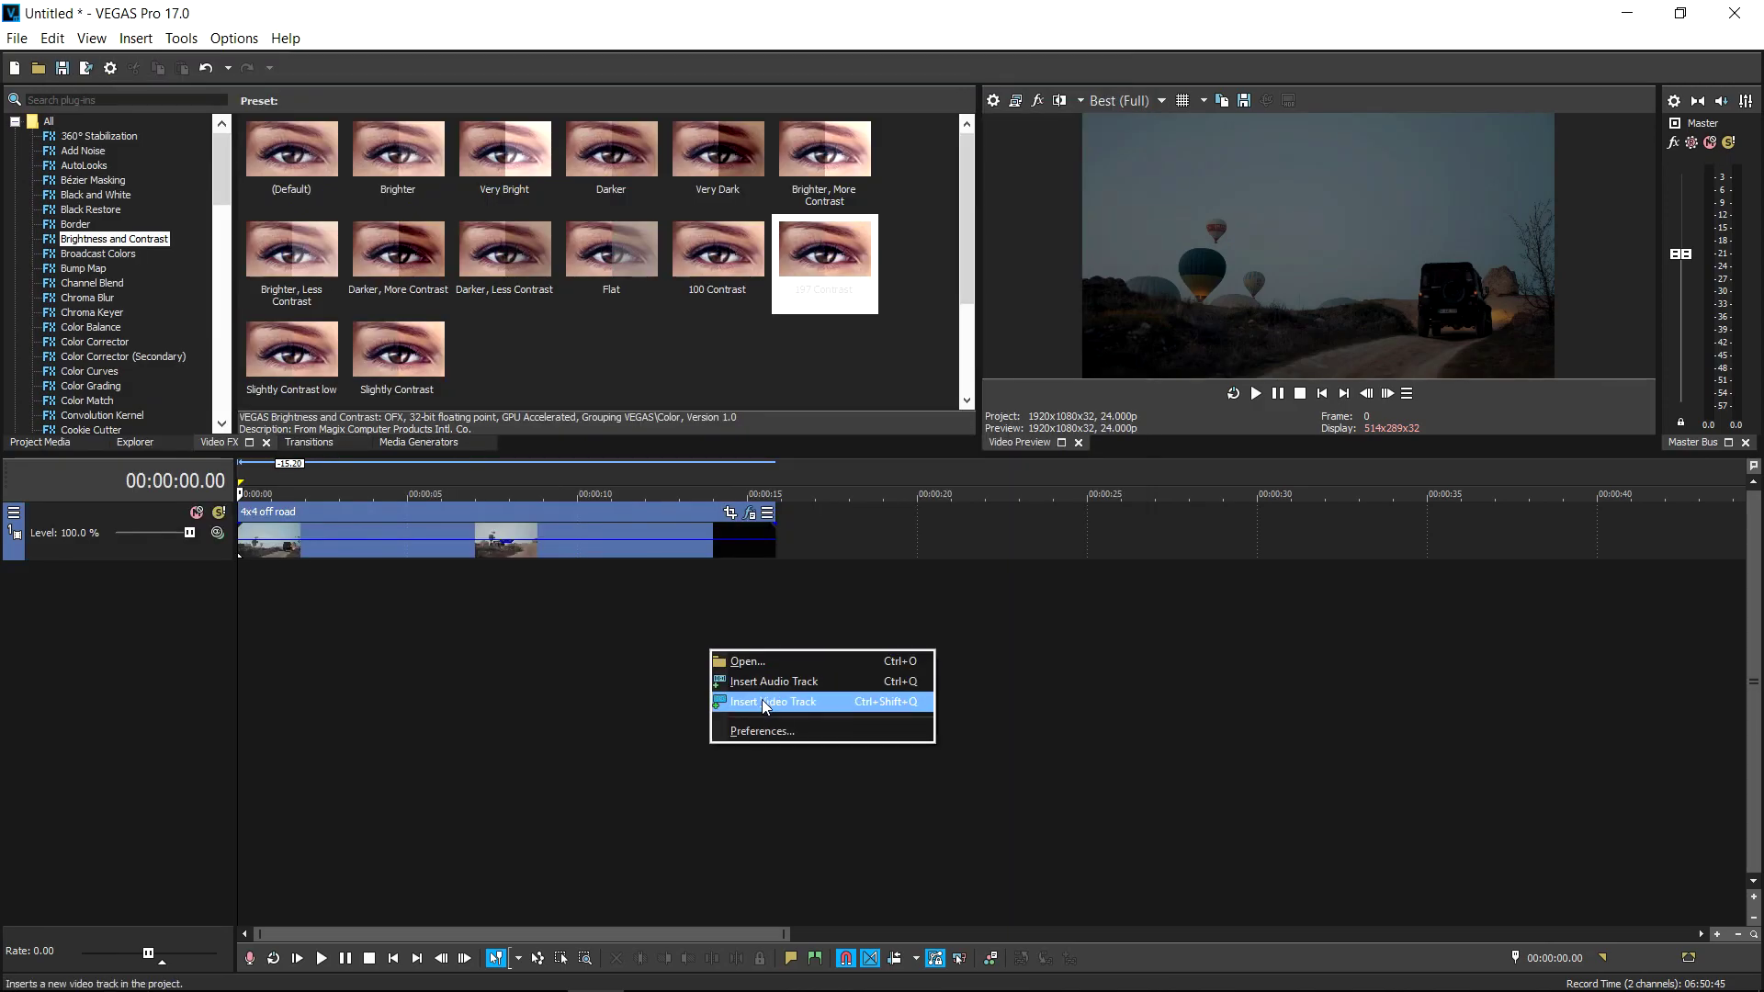
Insert two new video tracks above the footage.
{"action": "key", "text": "Return"}
{"action": "right_click", "coordinate": [712, 659]}
{"action": "left_click", "coordinate": [759, 702]}
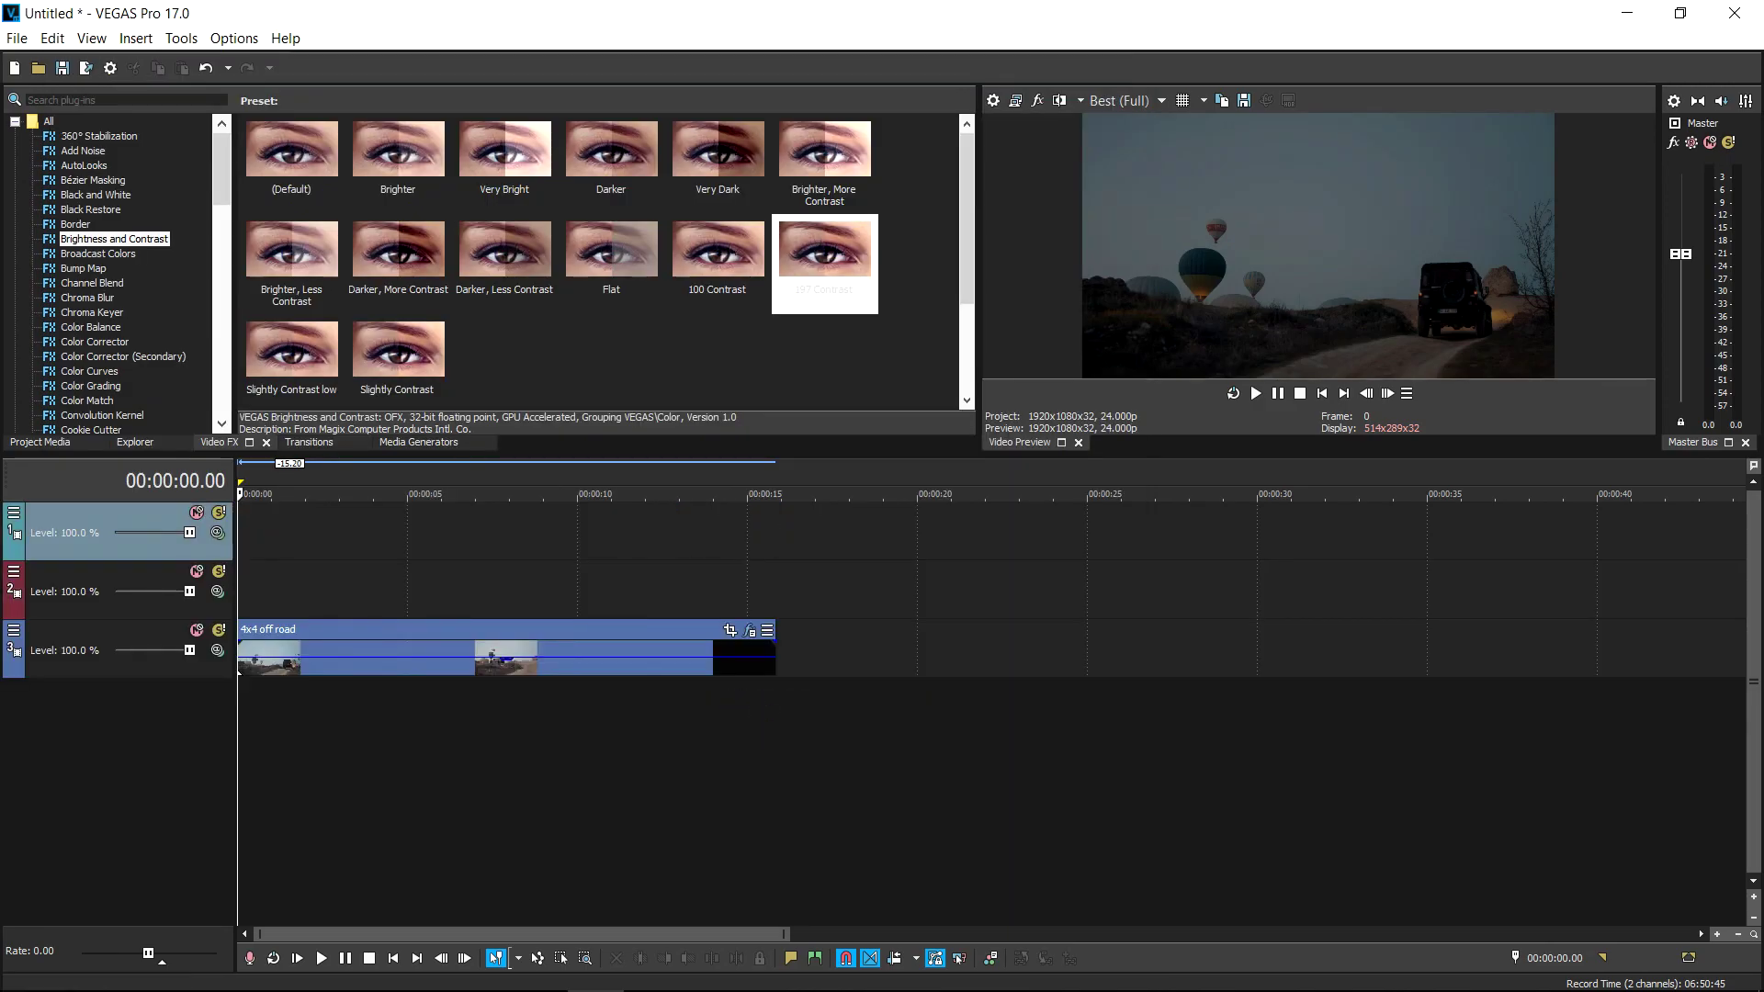
Place the 4x4 off road text clip and jeep wheel image on them, extending the wheel to 15 s.
{"action": "key", "text": "alt+Tab"}
{"action": "mouse_move", "coordinate": [864, 422]}
{"action": "left_mouse_down"}
{"action": "mouse_move", "coordinate": [849, 404]}
{"action": "mouse_move", "coordinate": [391, 587]}
{"action": "mouse_move", "coordinate": [241, 588]}
{"action": "left_mouse_up"}
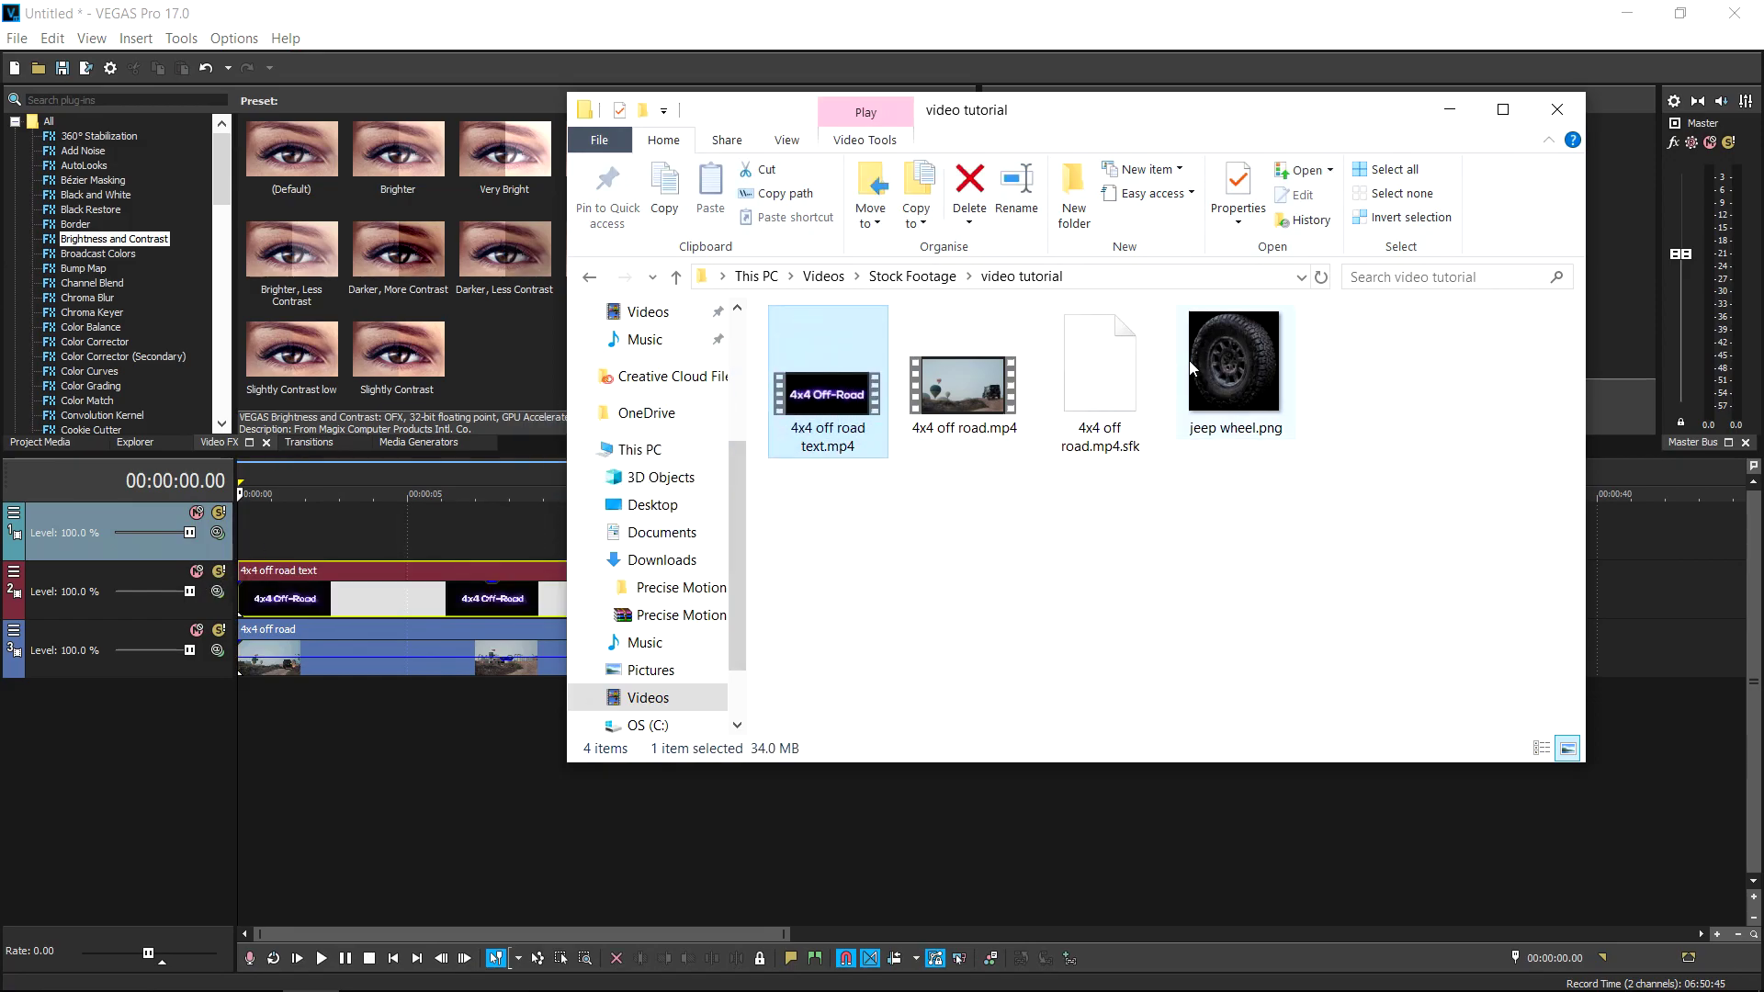
{"action": "left_click_drag", "start_coordinate": [1250, 371], "coordinate": [296, 535]}
{"action": "left_click", "coordinate": [413, 532]}
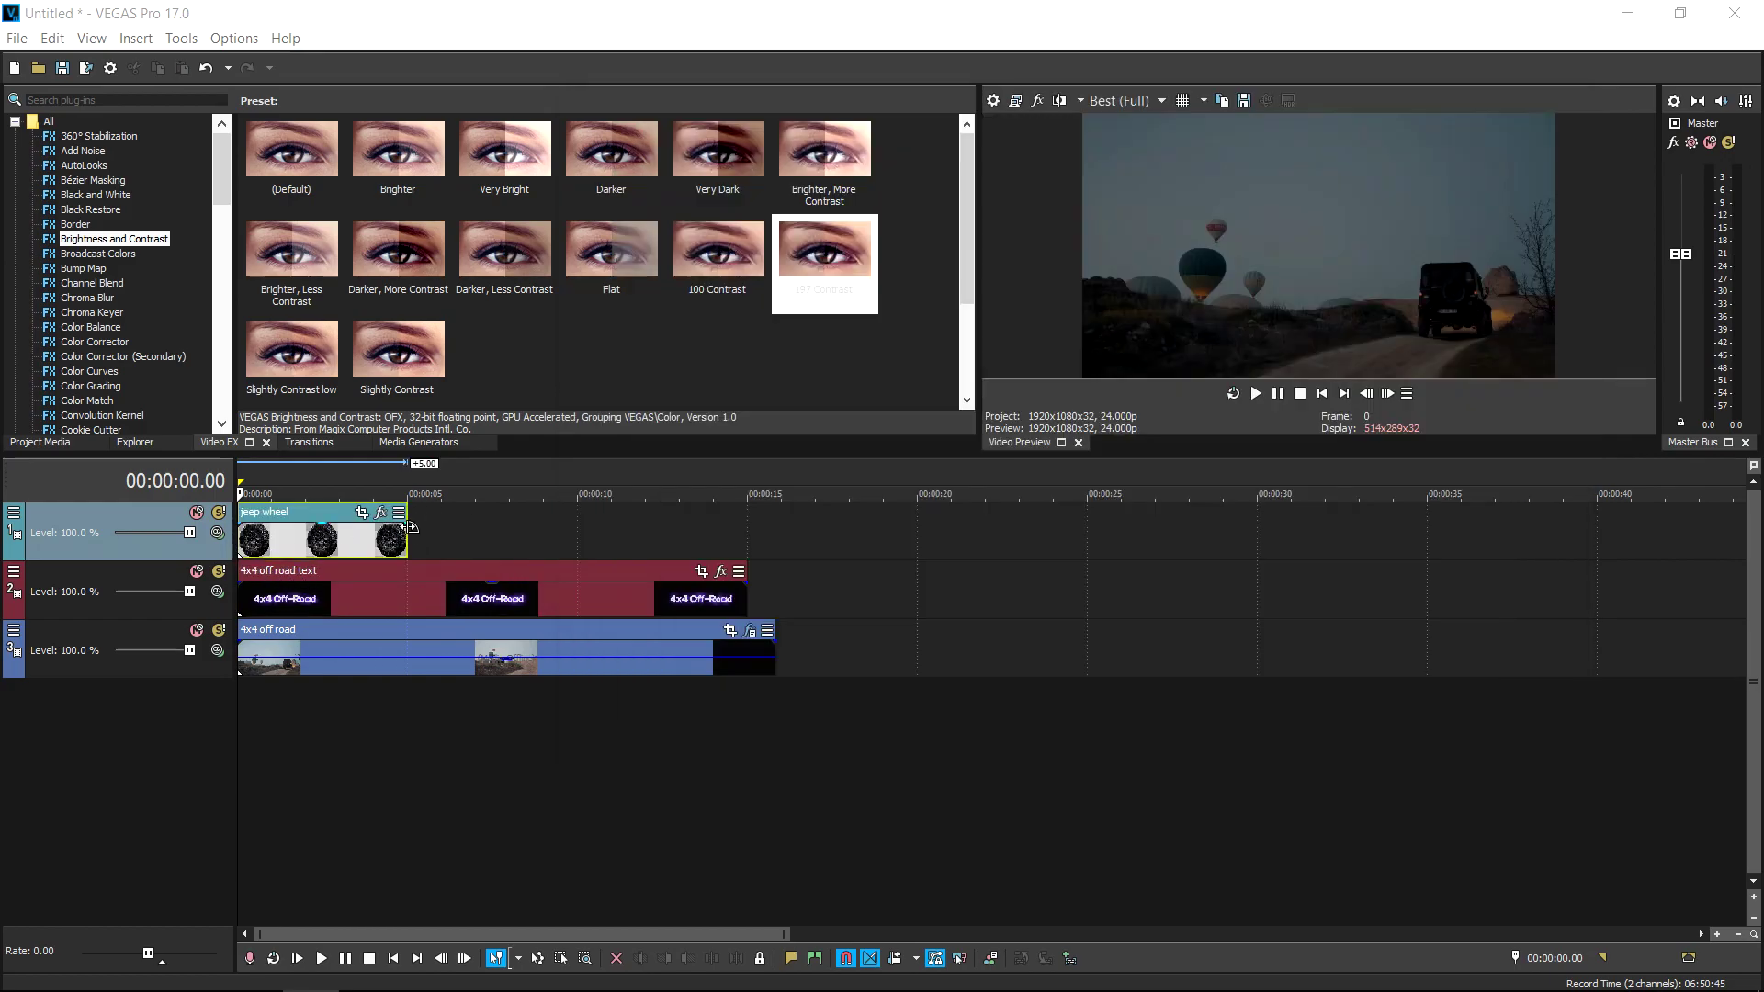
{"action": "left_click_drag", "start_coordinate": [408, 541], "coordinate": [746, 547]}
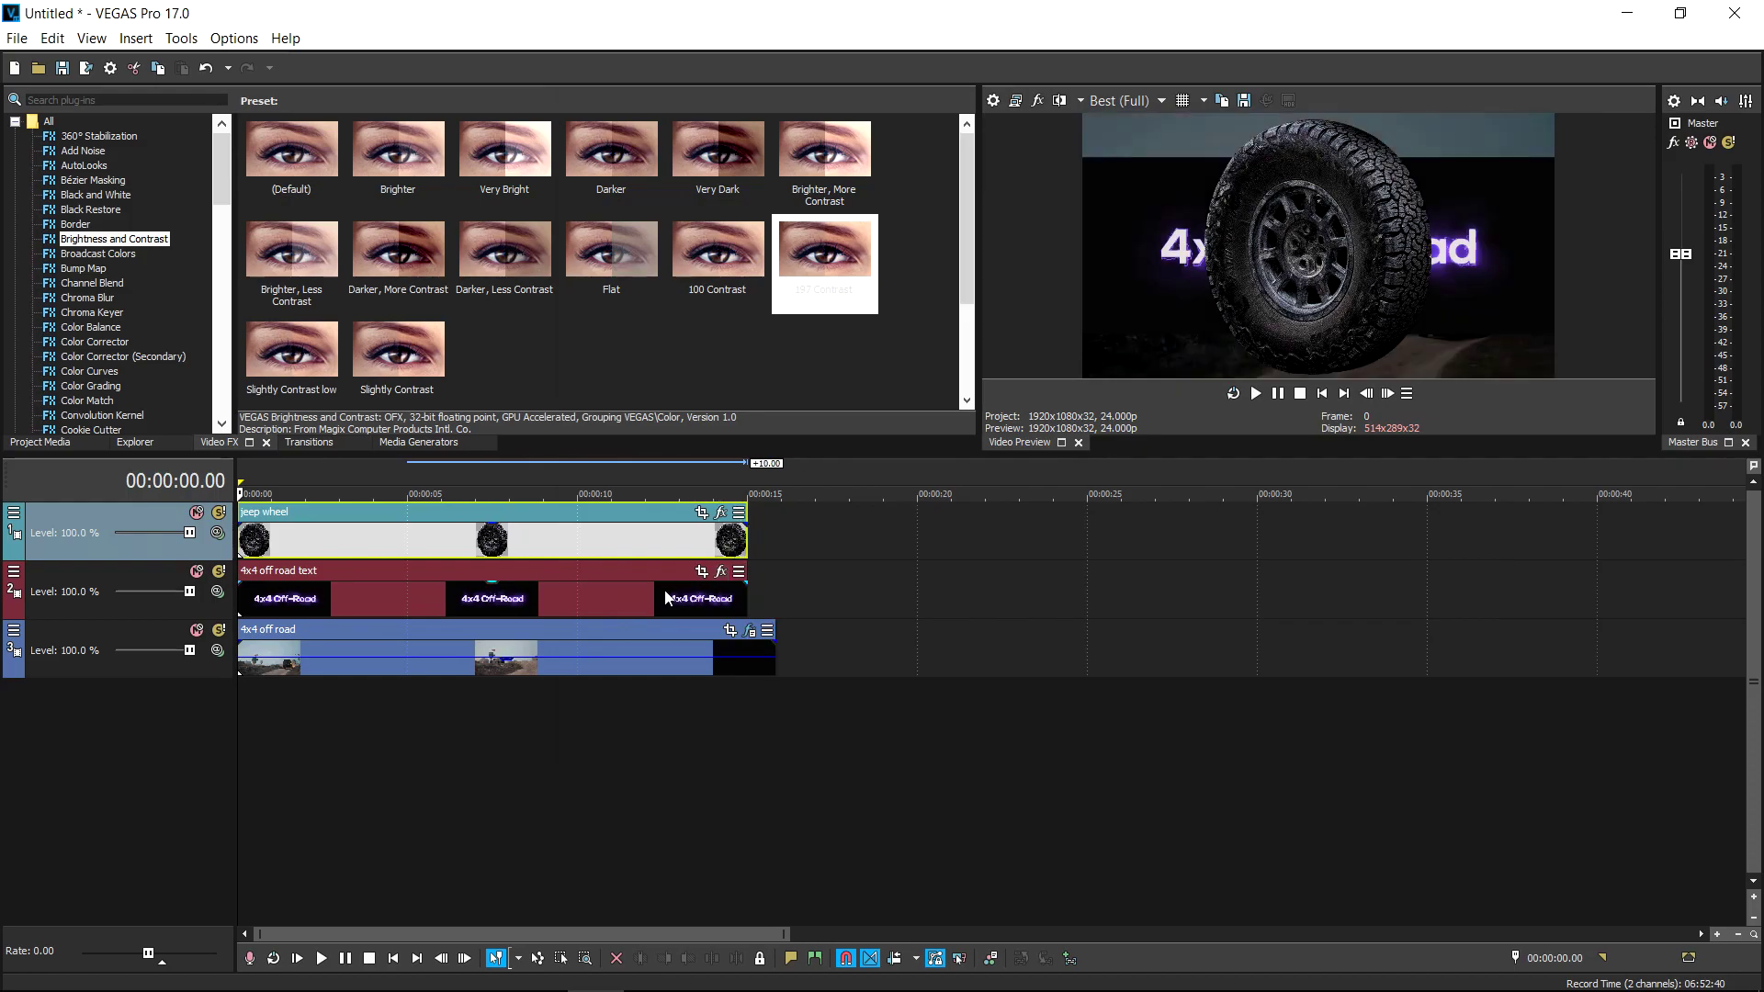
Mute the wheel and text tracks and apply the default Bézier Masking preset to the footage.
{"action": "left_click", "coordinate": [196, 513]}
{"action": "left_click", "coordinate": [195, 571]}
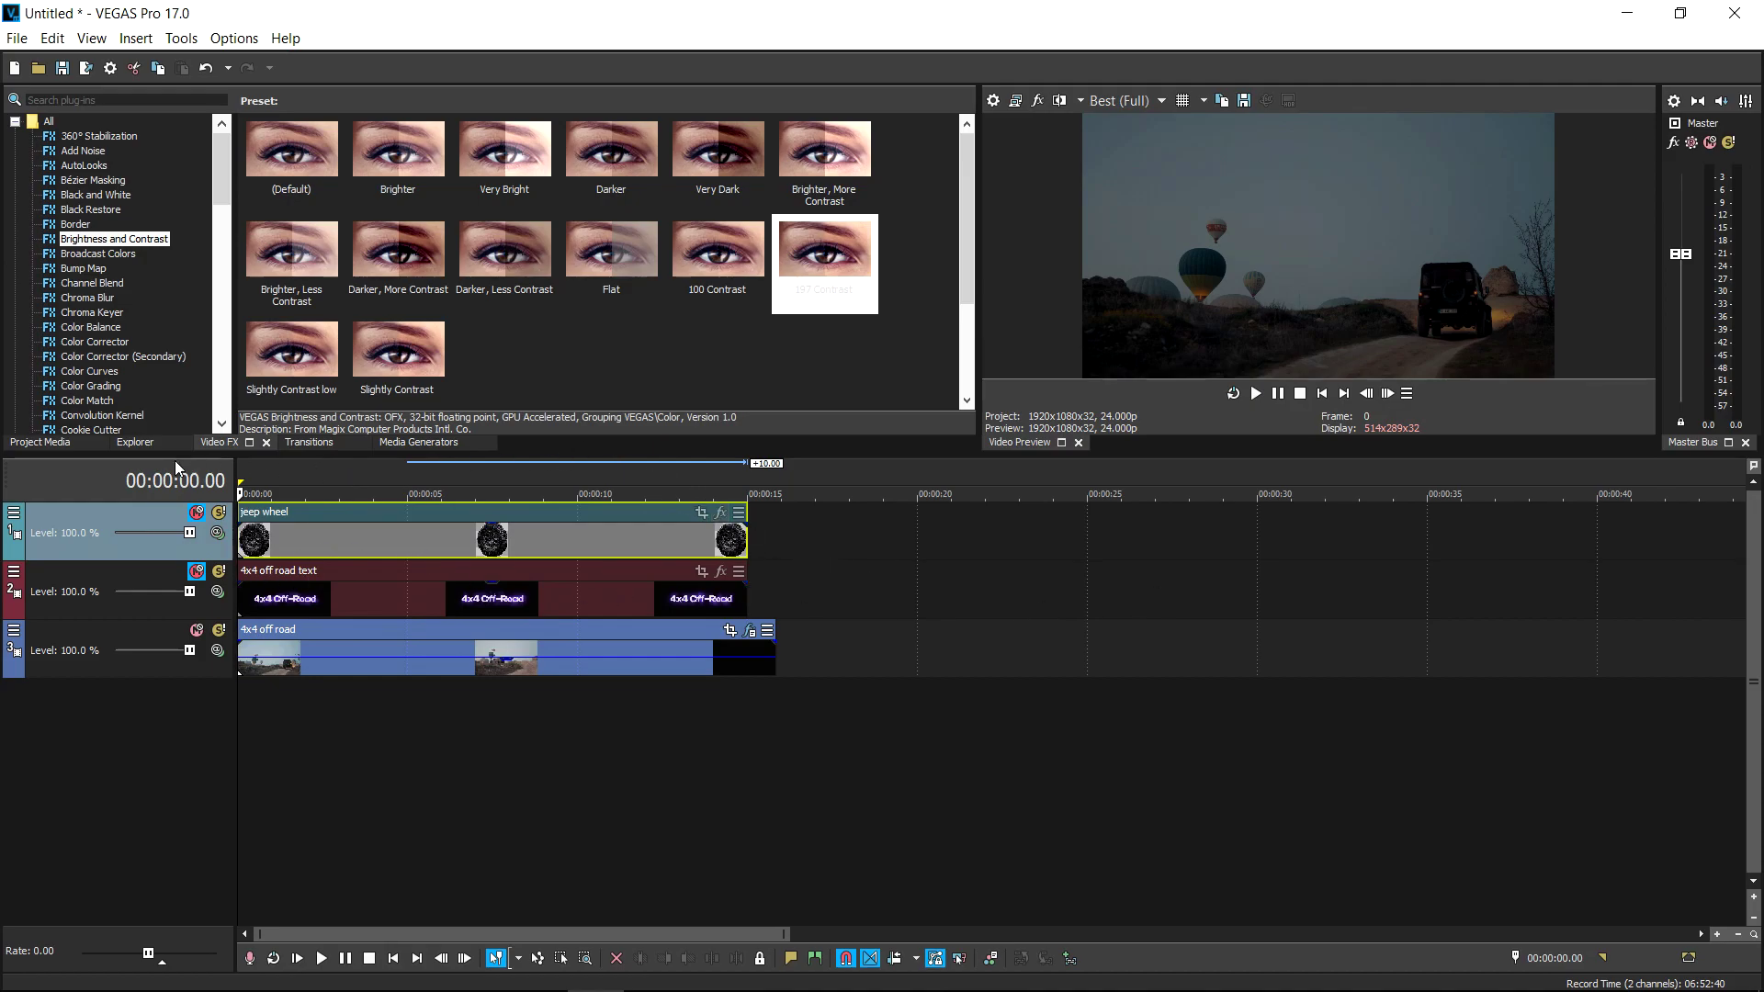
{"action": "left_click", "coordinate": [85, 181]}
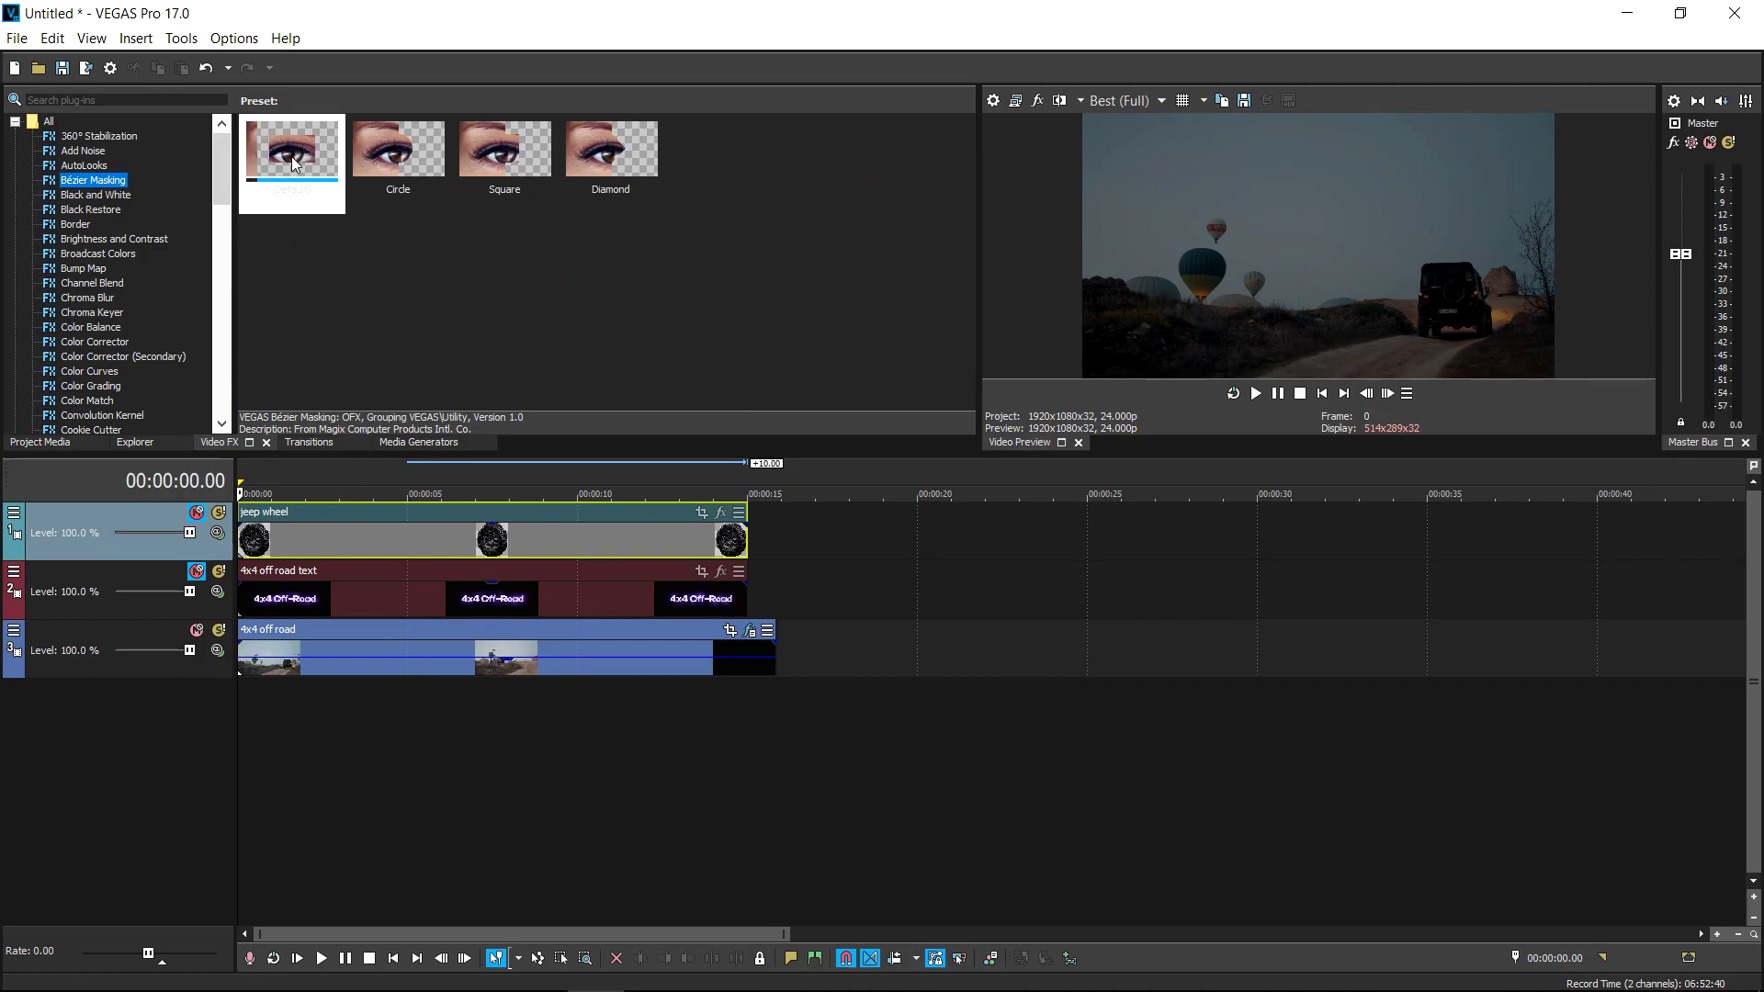
{"action": "left_click", "coordinate": [276, 153]}
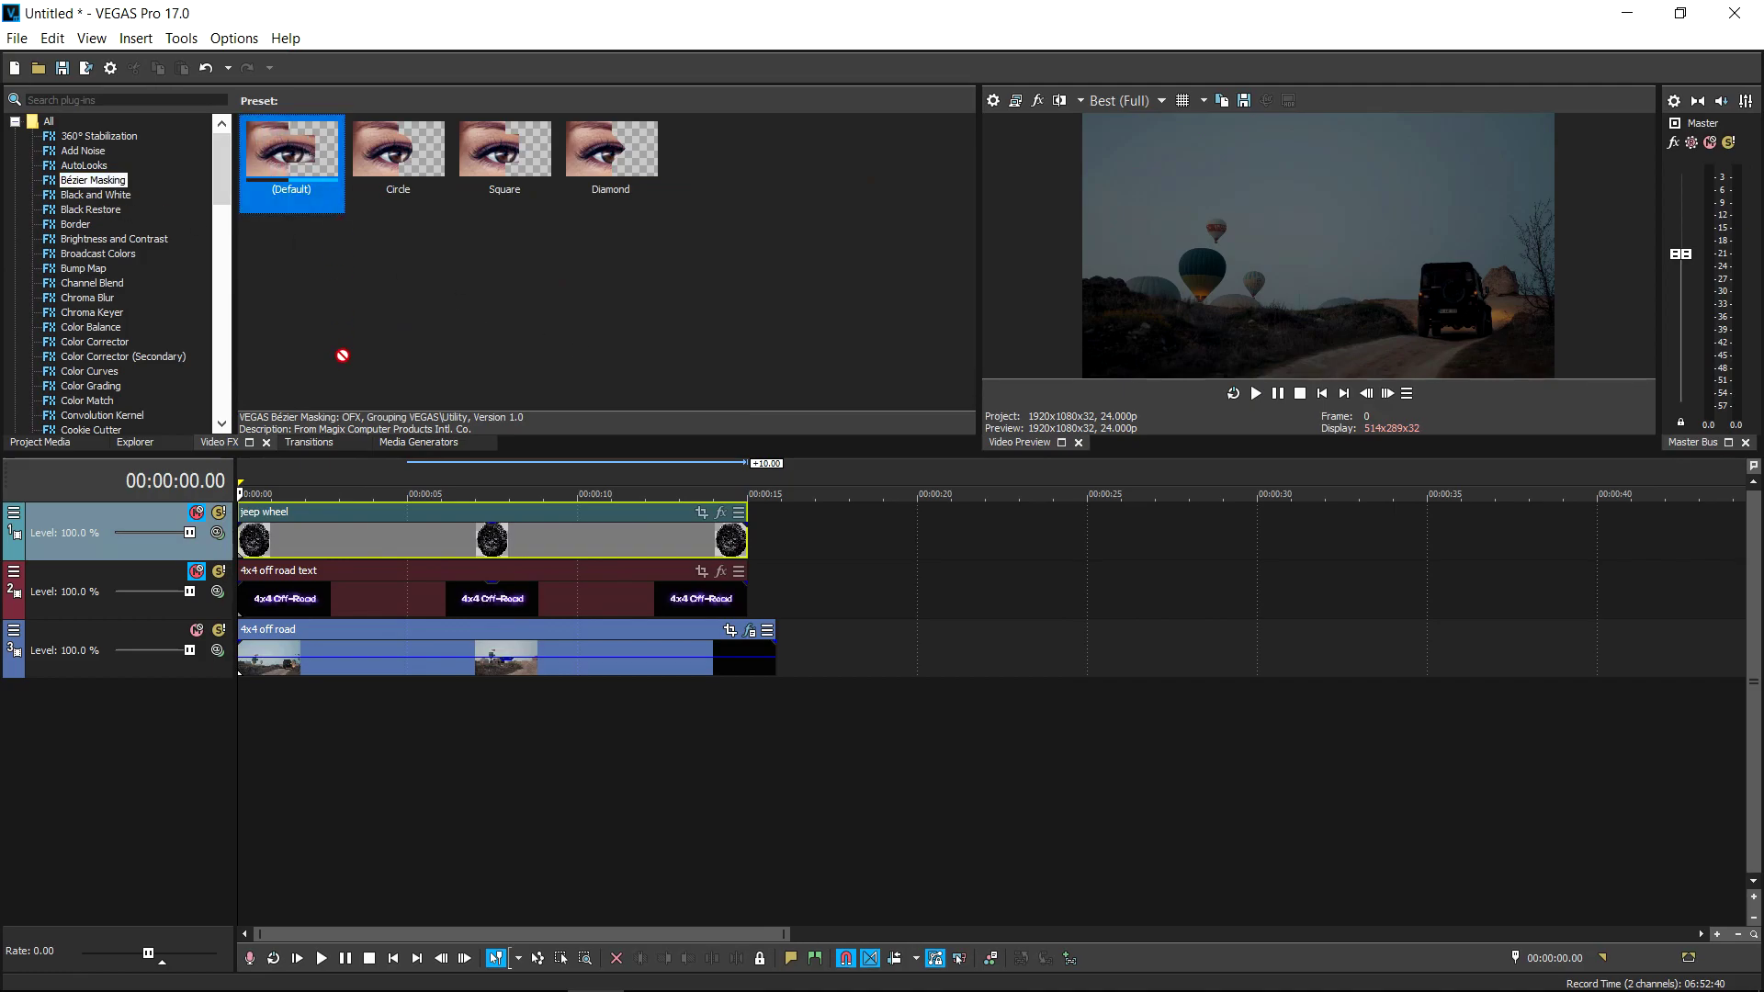
{"action": "left_click_drag", "start_coordinate": [289, 647], "coordinate": [290, 649]}
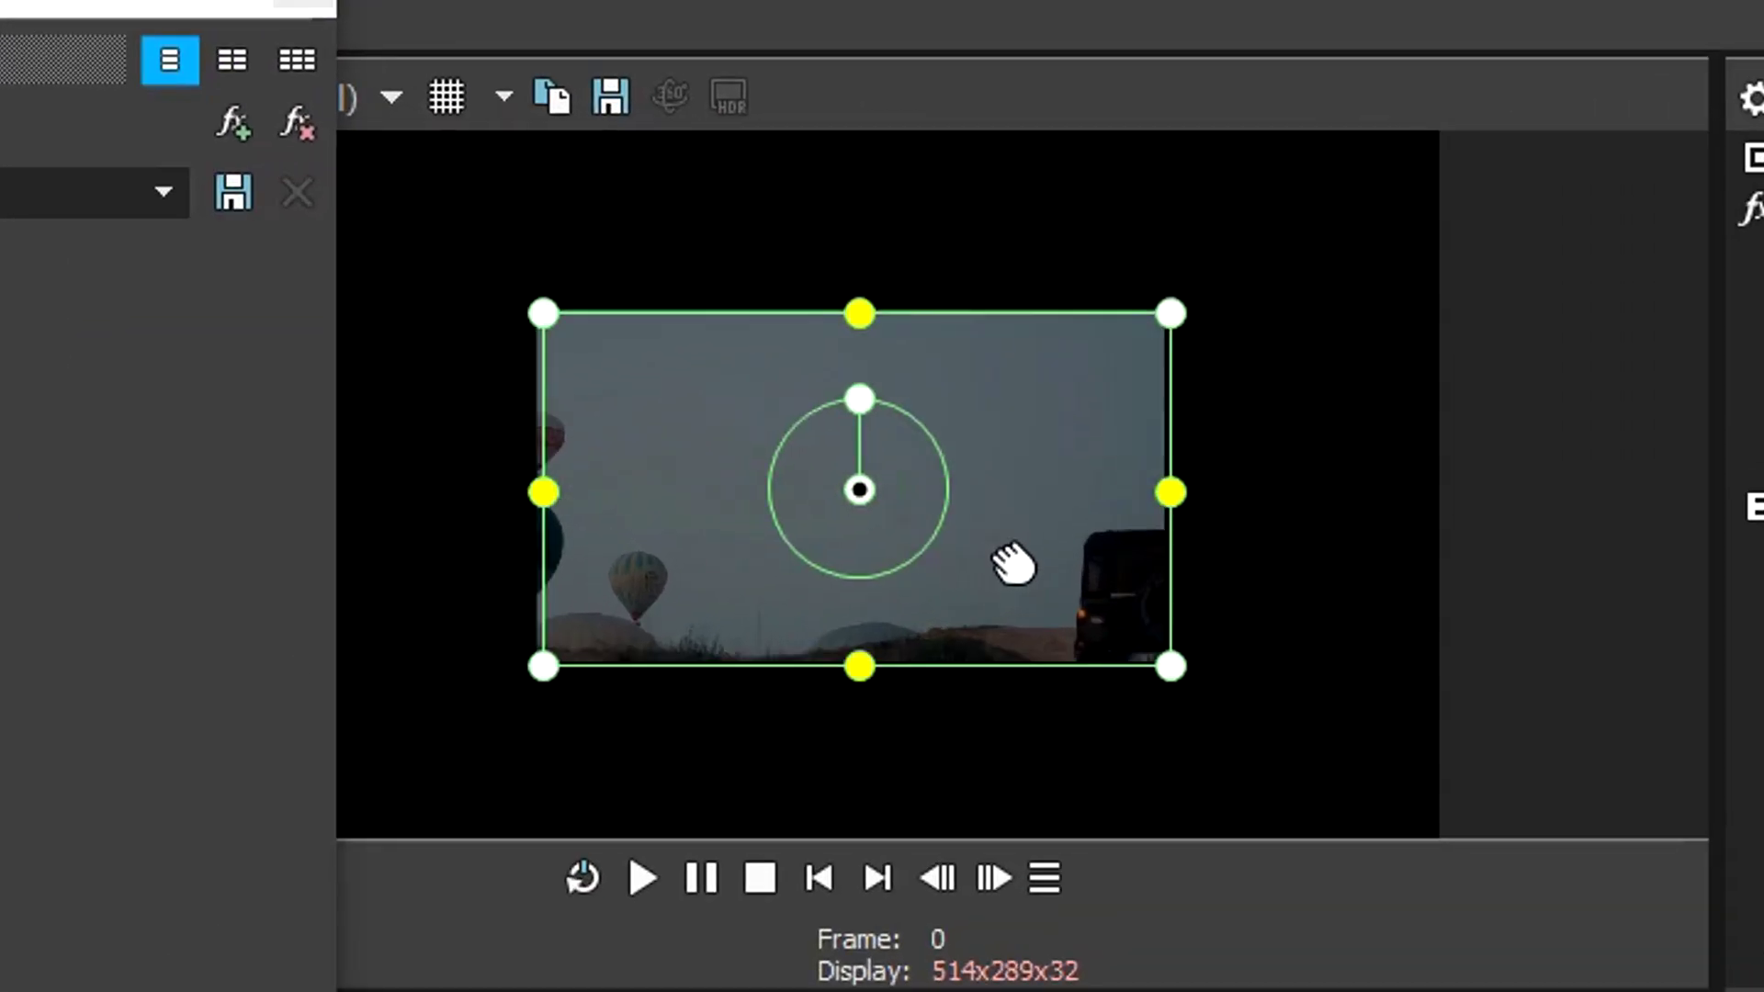
Move and shrink the Pan/Crop frame to sit tightly around the jeep.
{"action": "left_click_drag", "start_coordinate": [1013, 563], "coordinate": [1126, 582]}
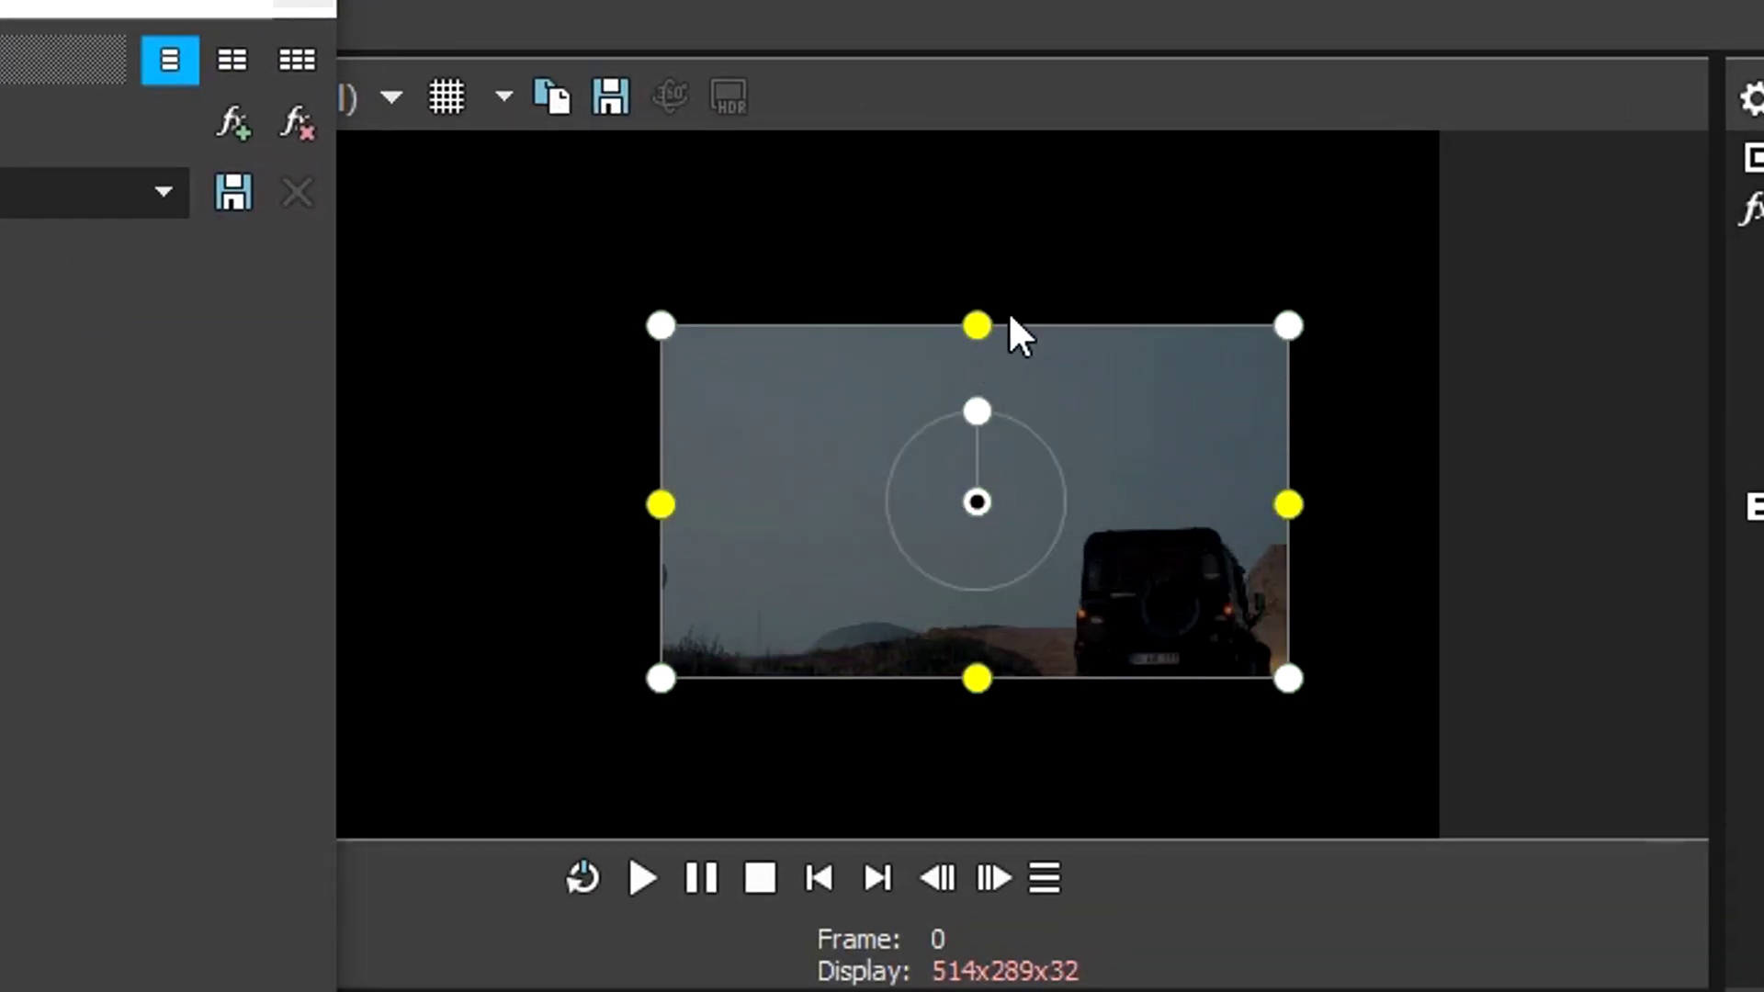
{"action": "left_click_drag", "start_coordinate": [1109, 460], "coordinate": [1280, 523]}
{"action": "left_click_drag", "start_coordinate": [1415, 723], "coordinate": [1245, 611]}
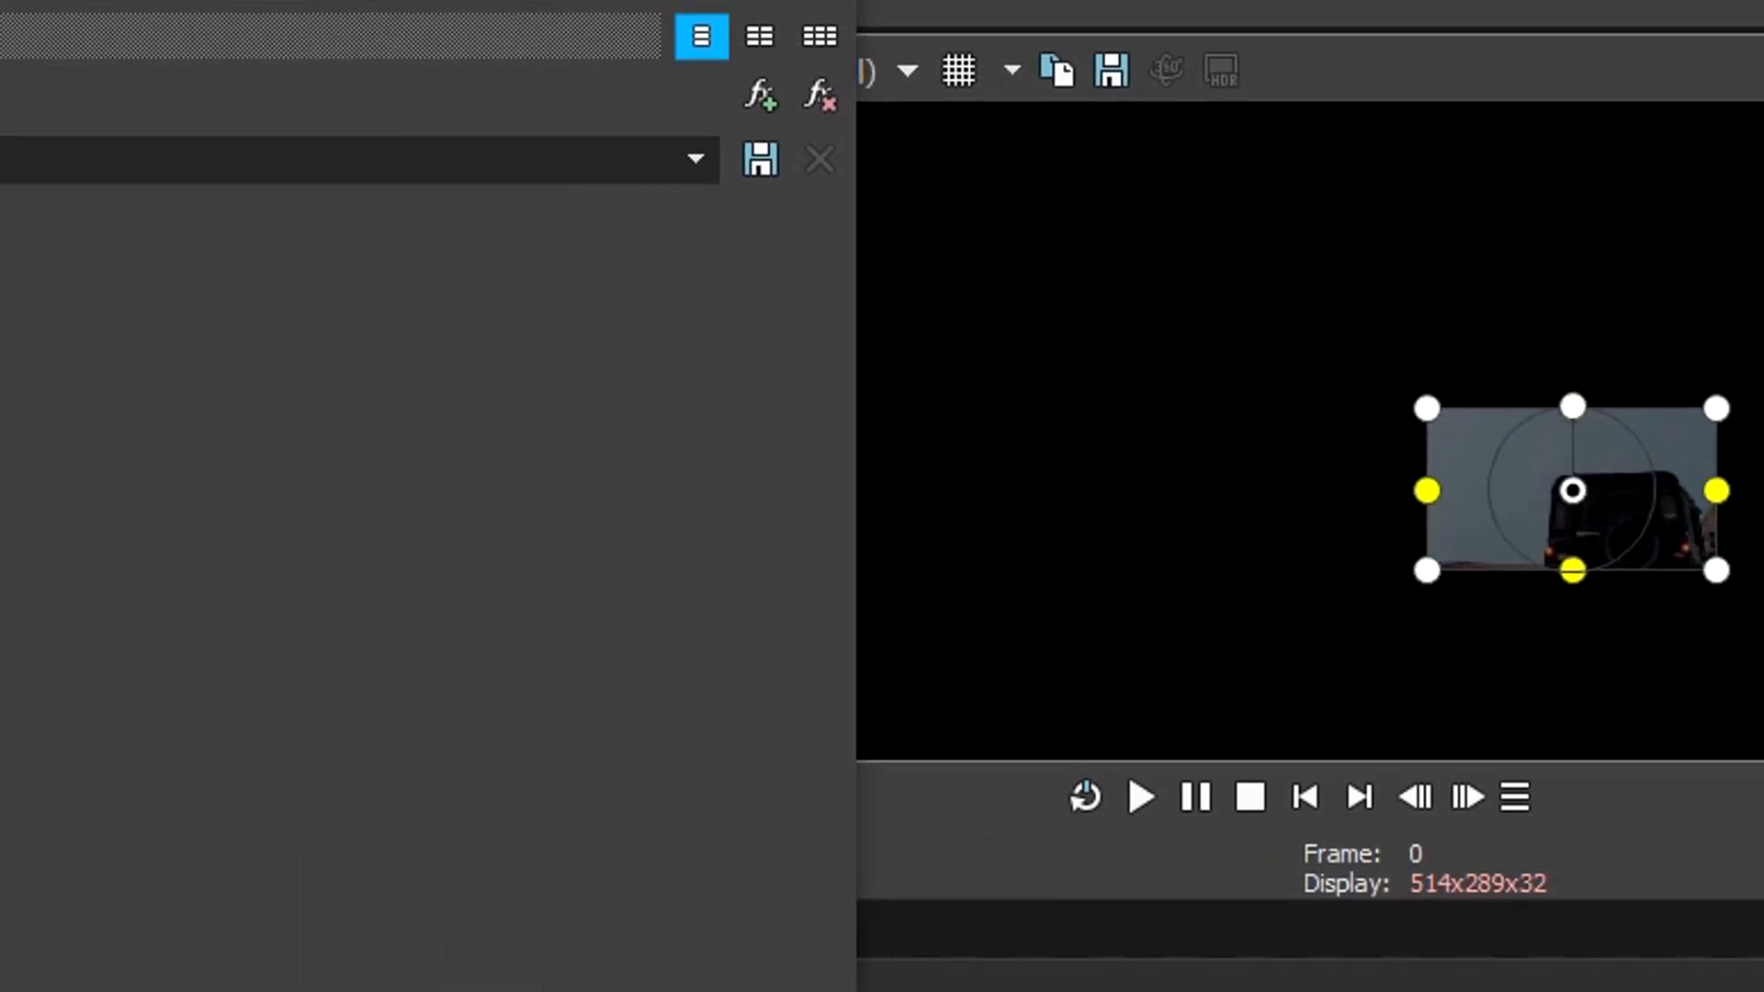
{"action": "left_click", "coordinate": [404, 8]}
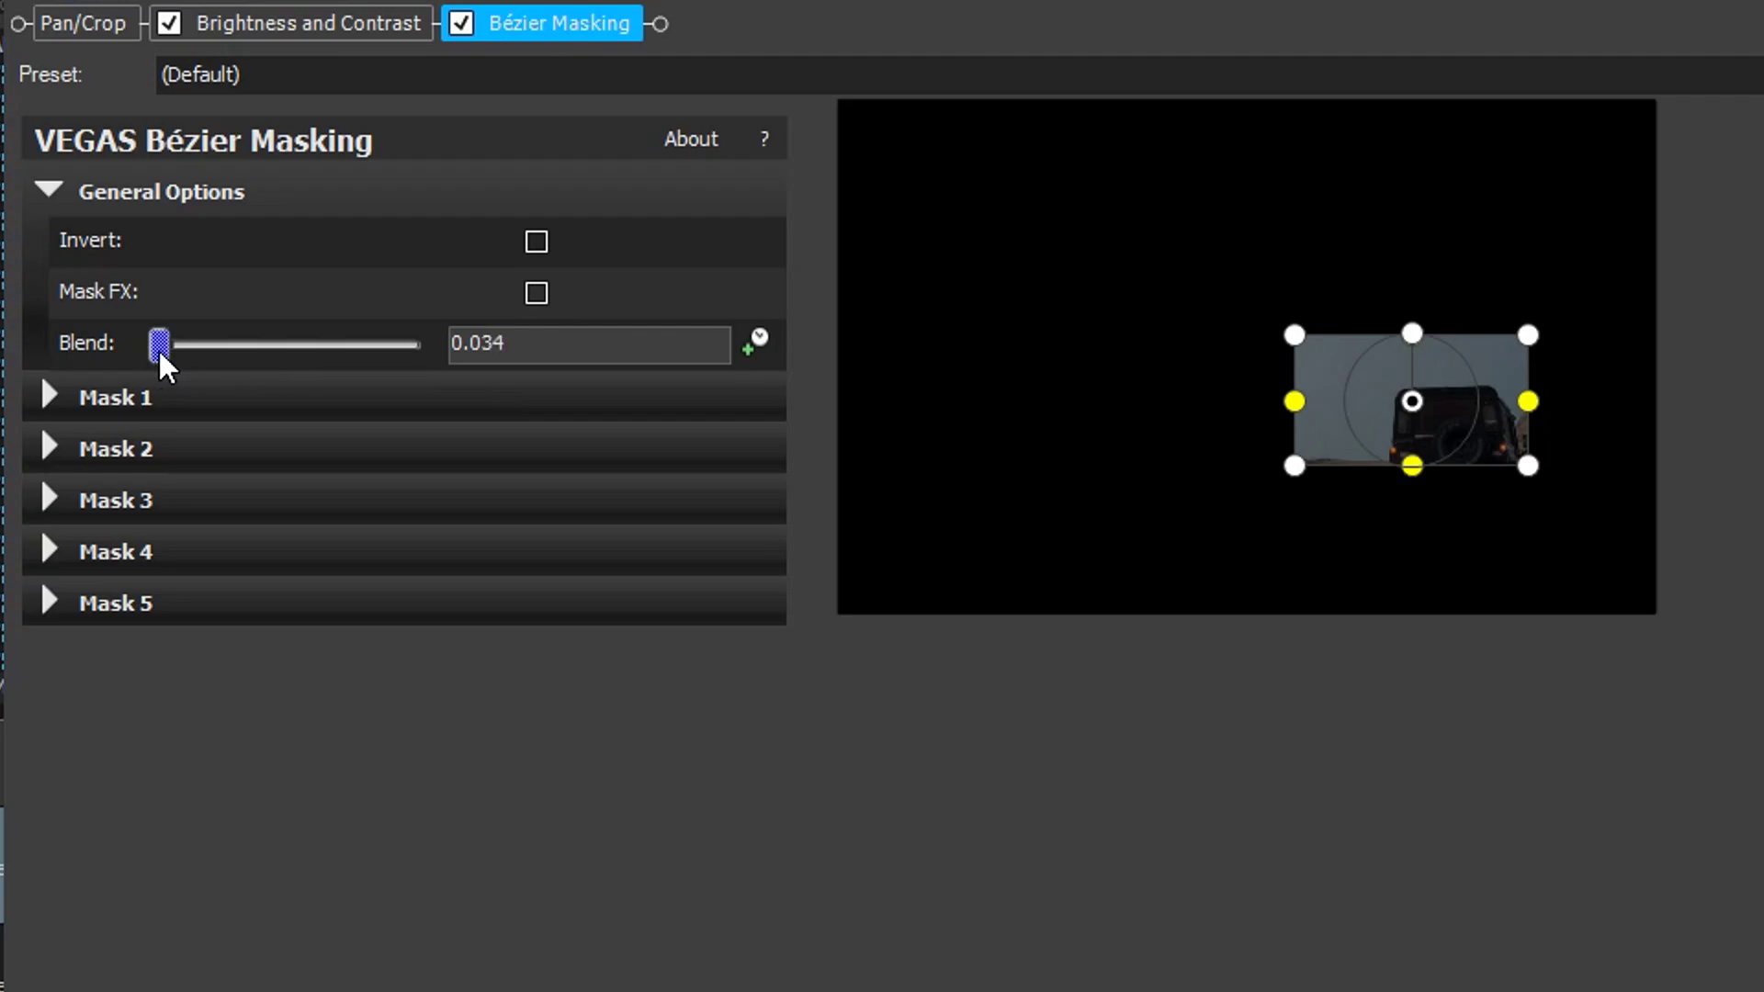
Adjust Blend, set keyframe interval 3, and track the rectangular Mask 1 on the jeep.
{"action": "mouse_move", "coordinate": [160, 354]}
{"action": "left_mouse_down"}
{"action": "mouse_move", "coordinate": [533, 342]}
{"action": "mouse_move", "coordinate": [151, 344]}
{"action": "left_mouse_up"}
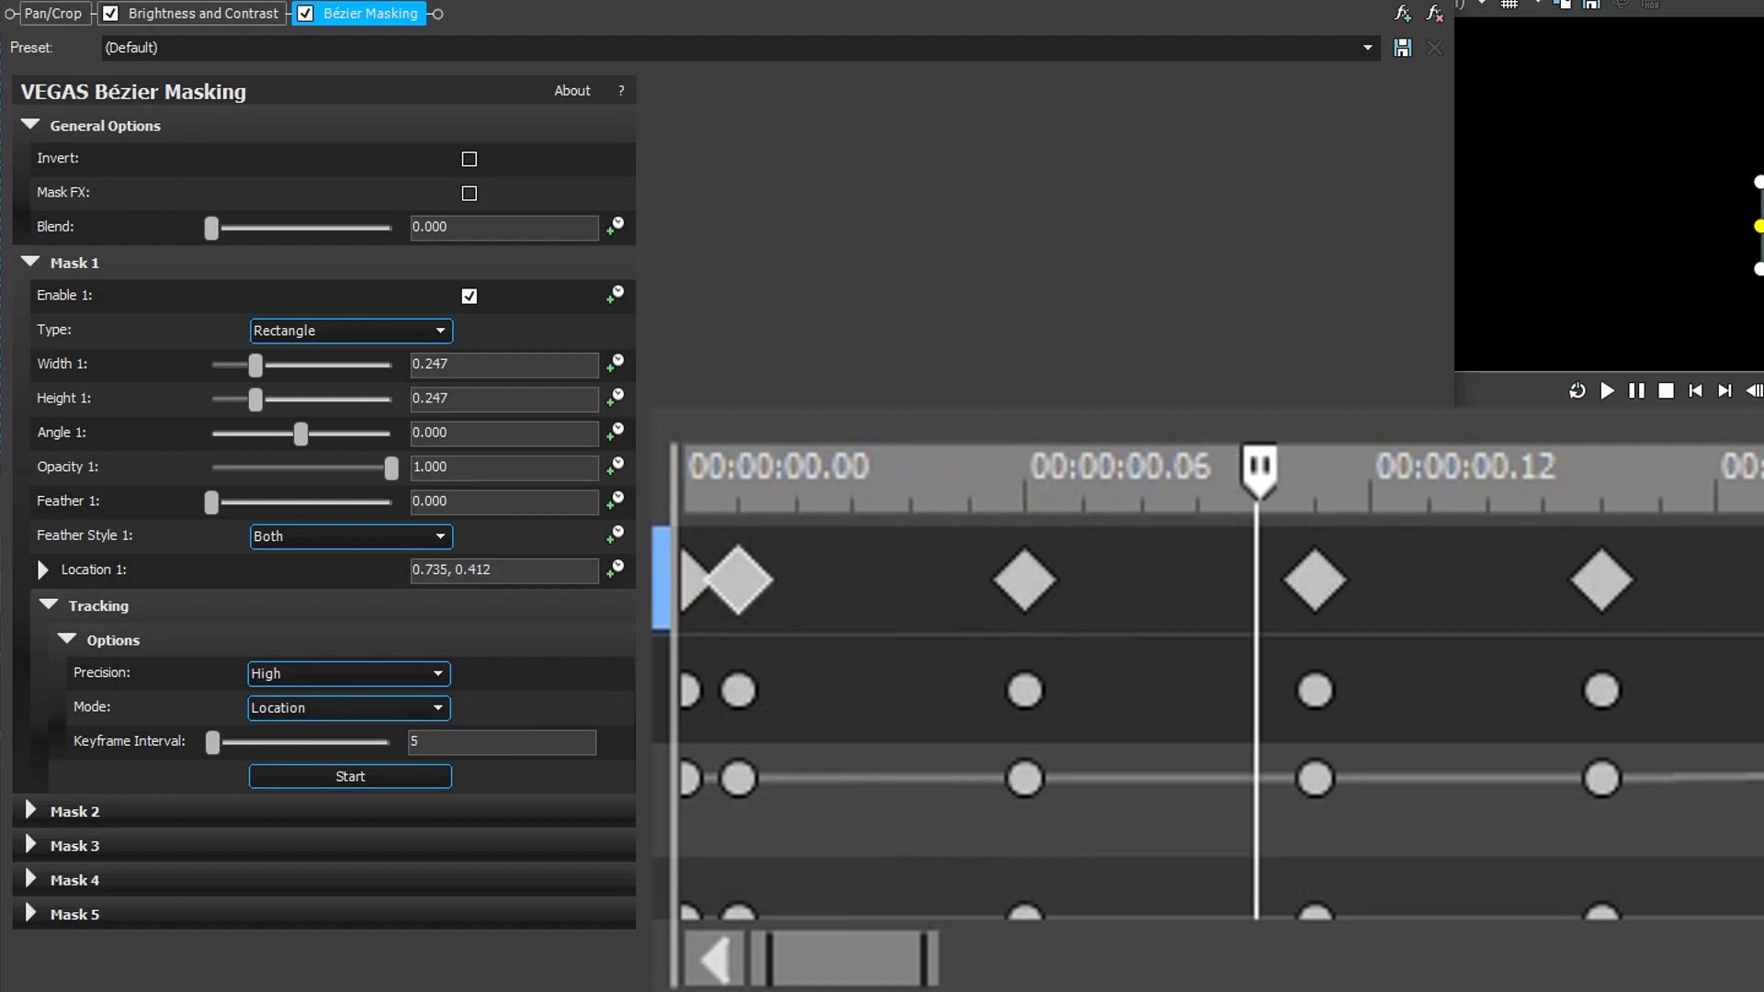
{"action": "type", "text": "3"}
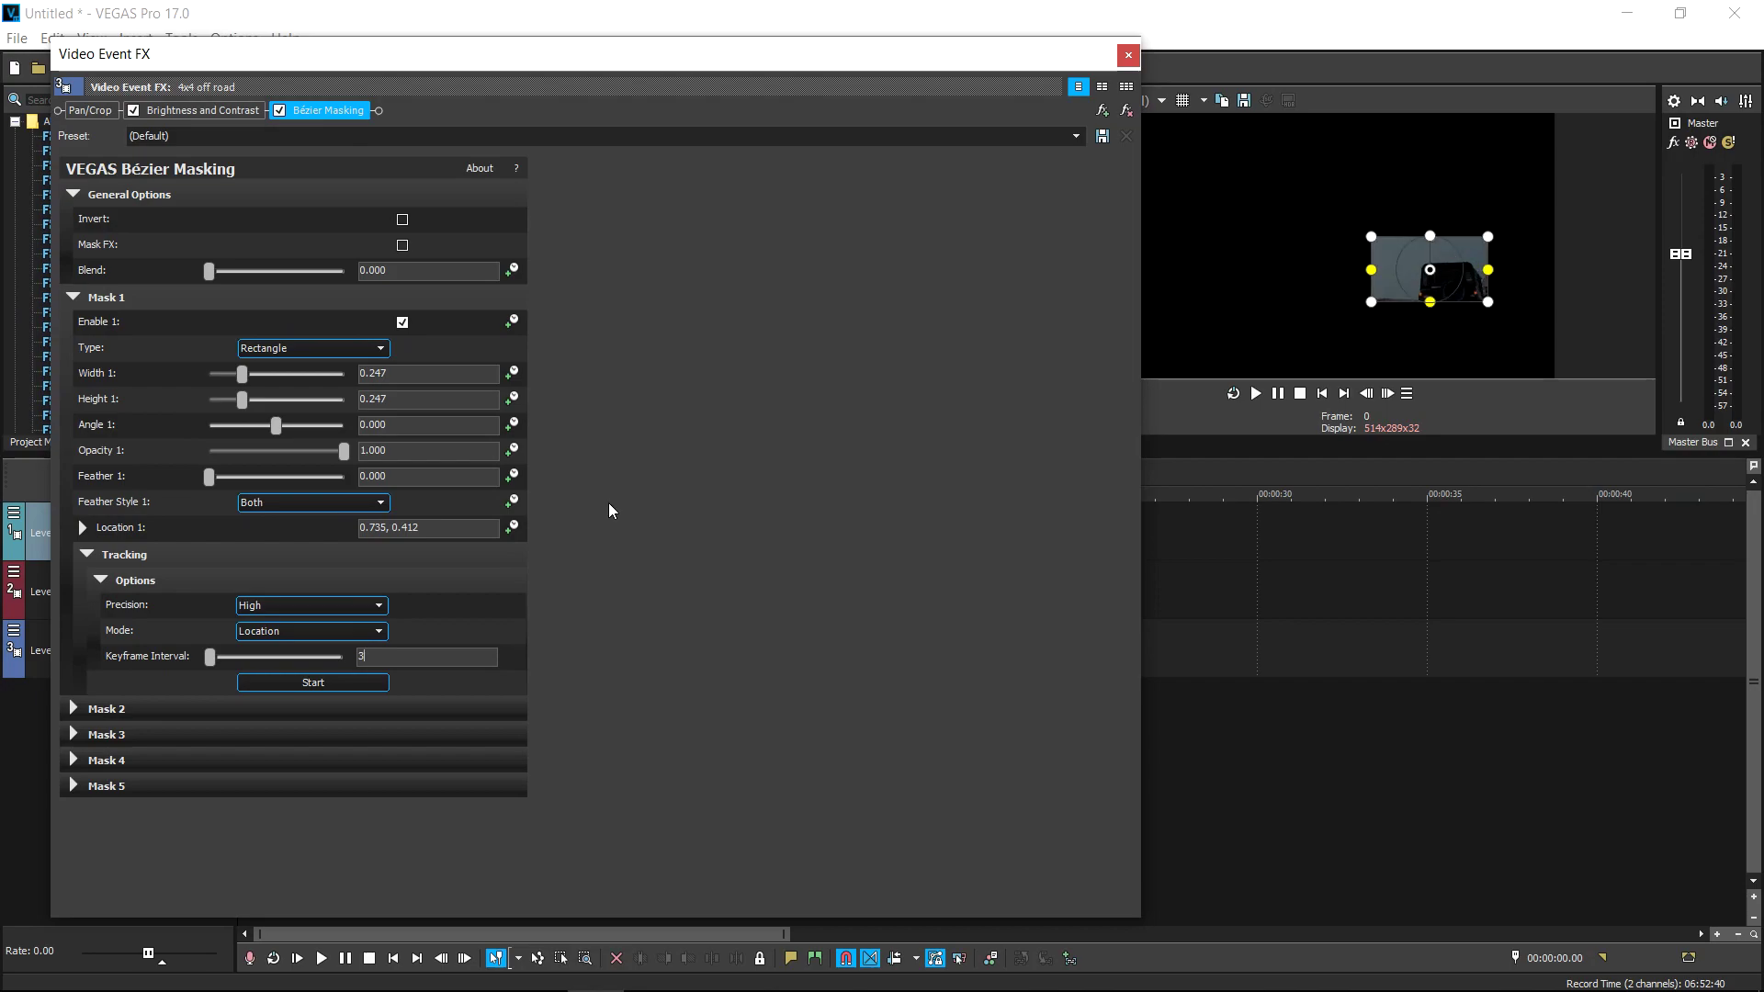
{"action": "left_click", "coordinate": [324, 681]}
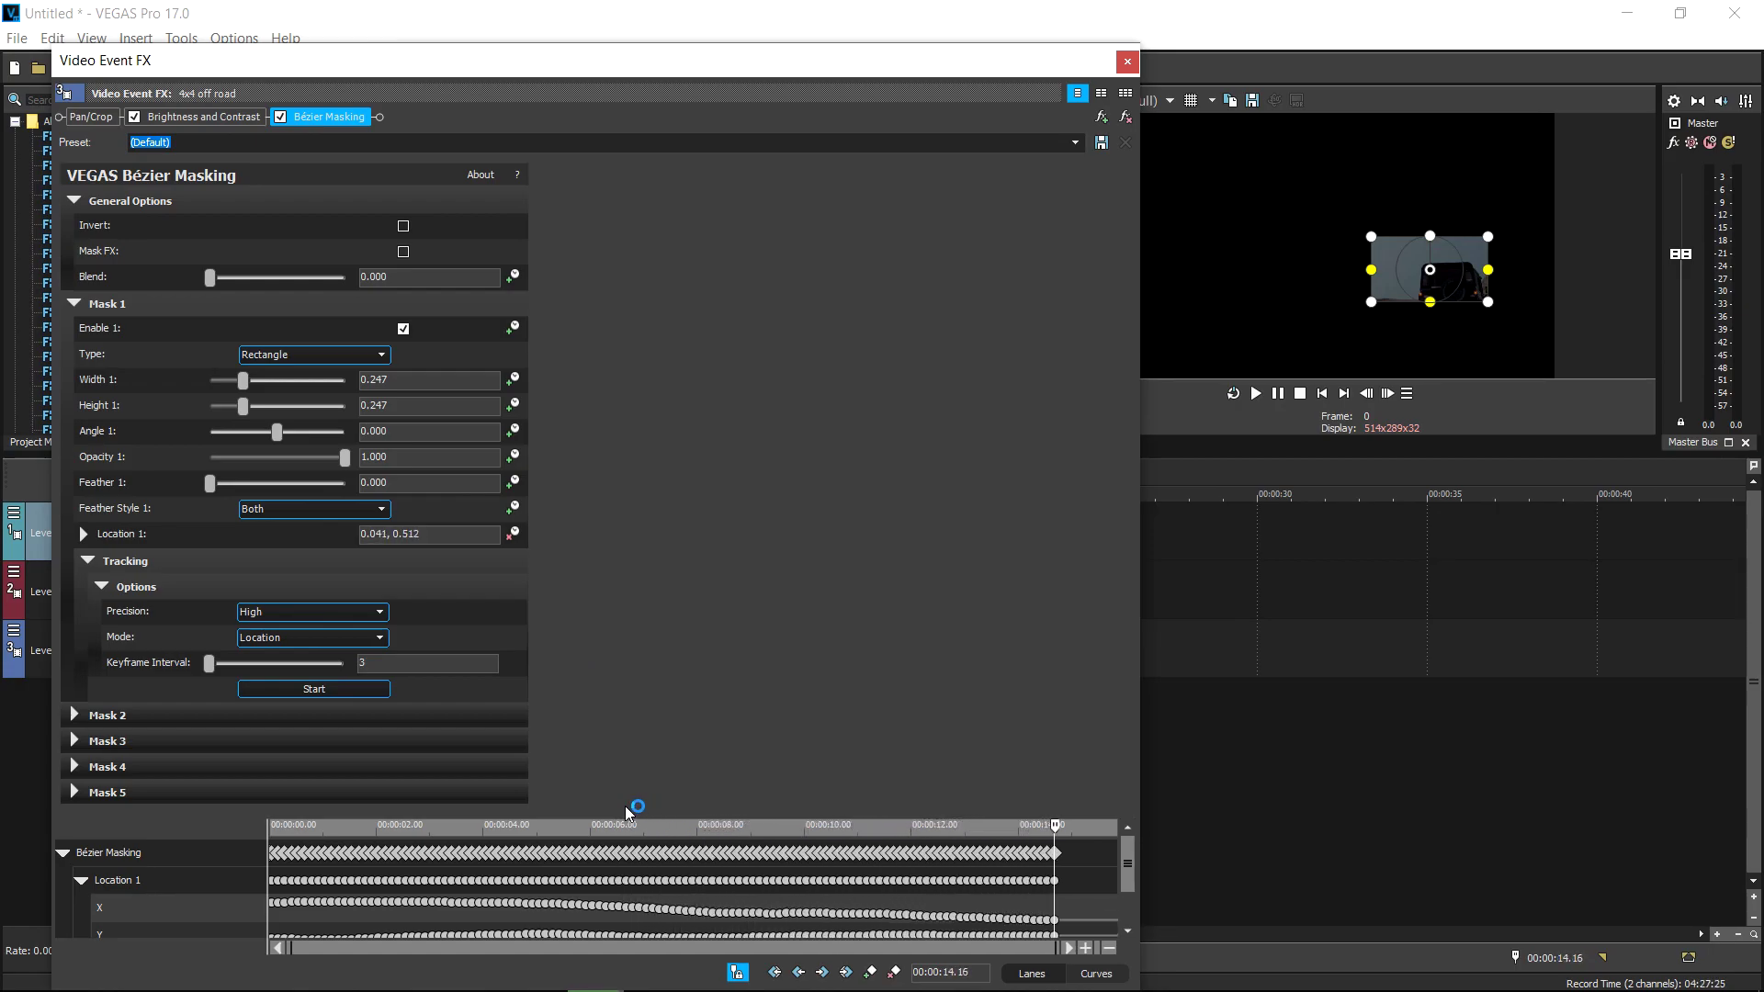
Close the effect window, return to the timeline start, and undo to restore the full frame.
{"action": "left_click", "coordinate": [1127, 62]}
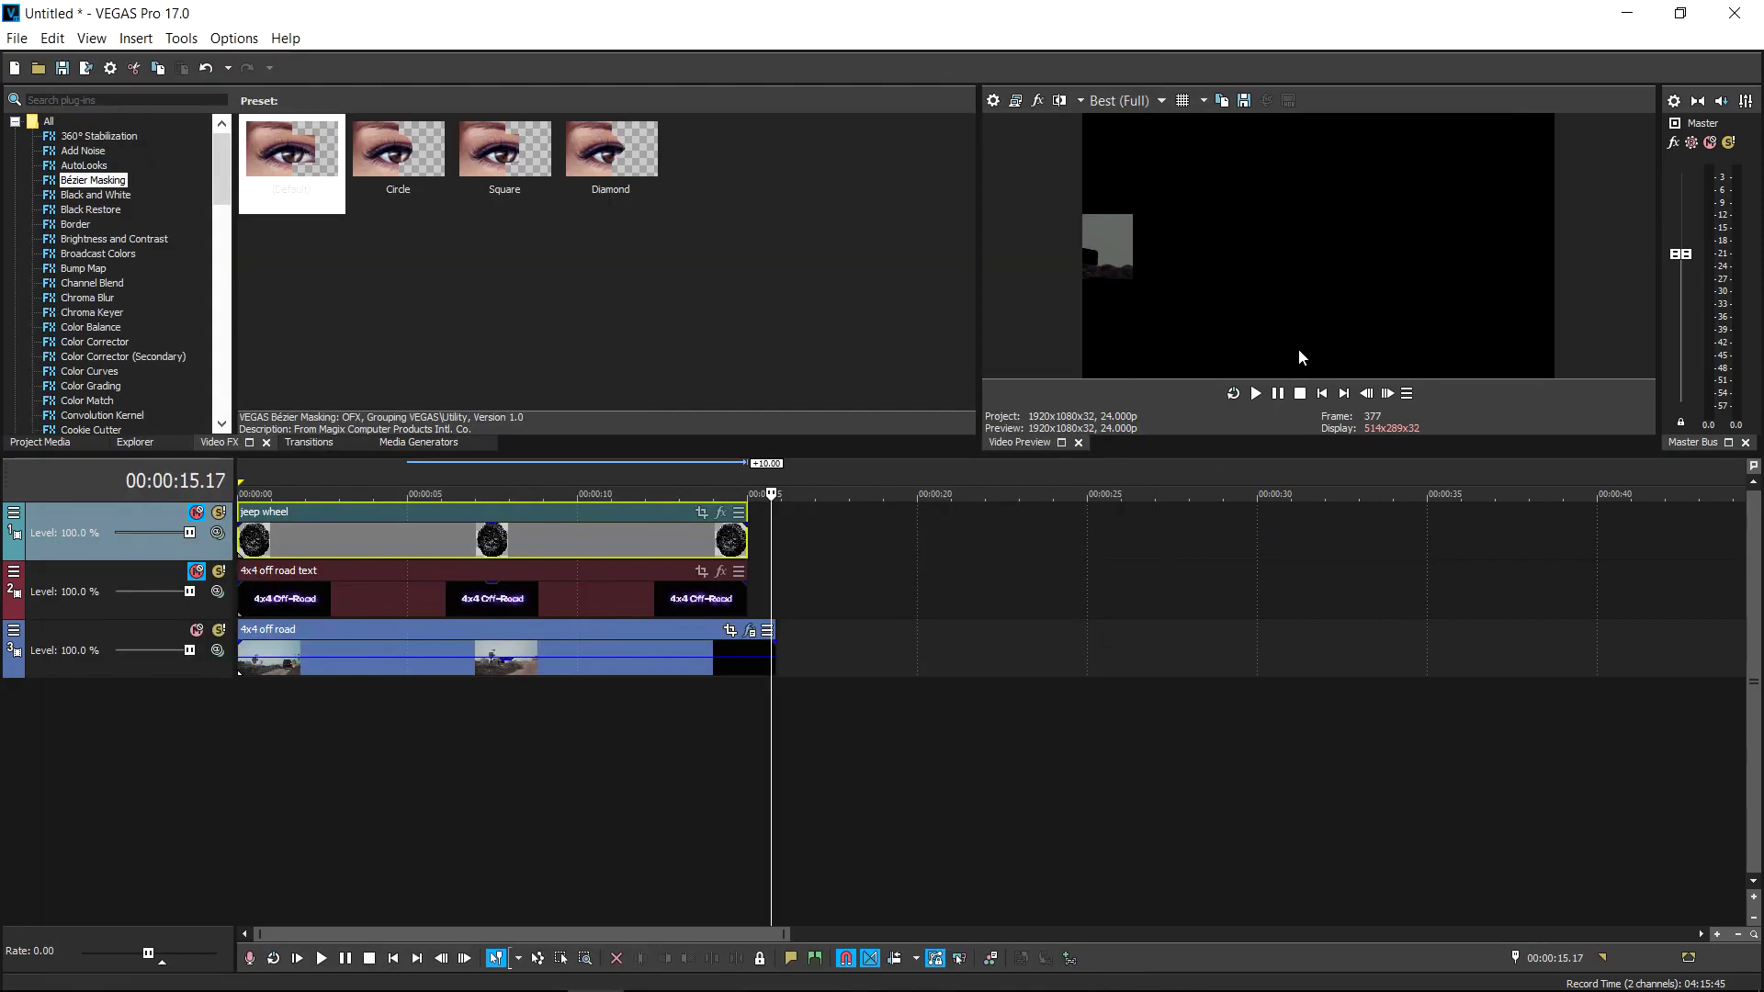
{"action": "left_click", "coordinate": [1322, 394]}
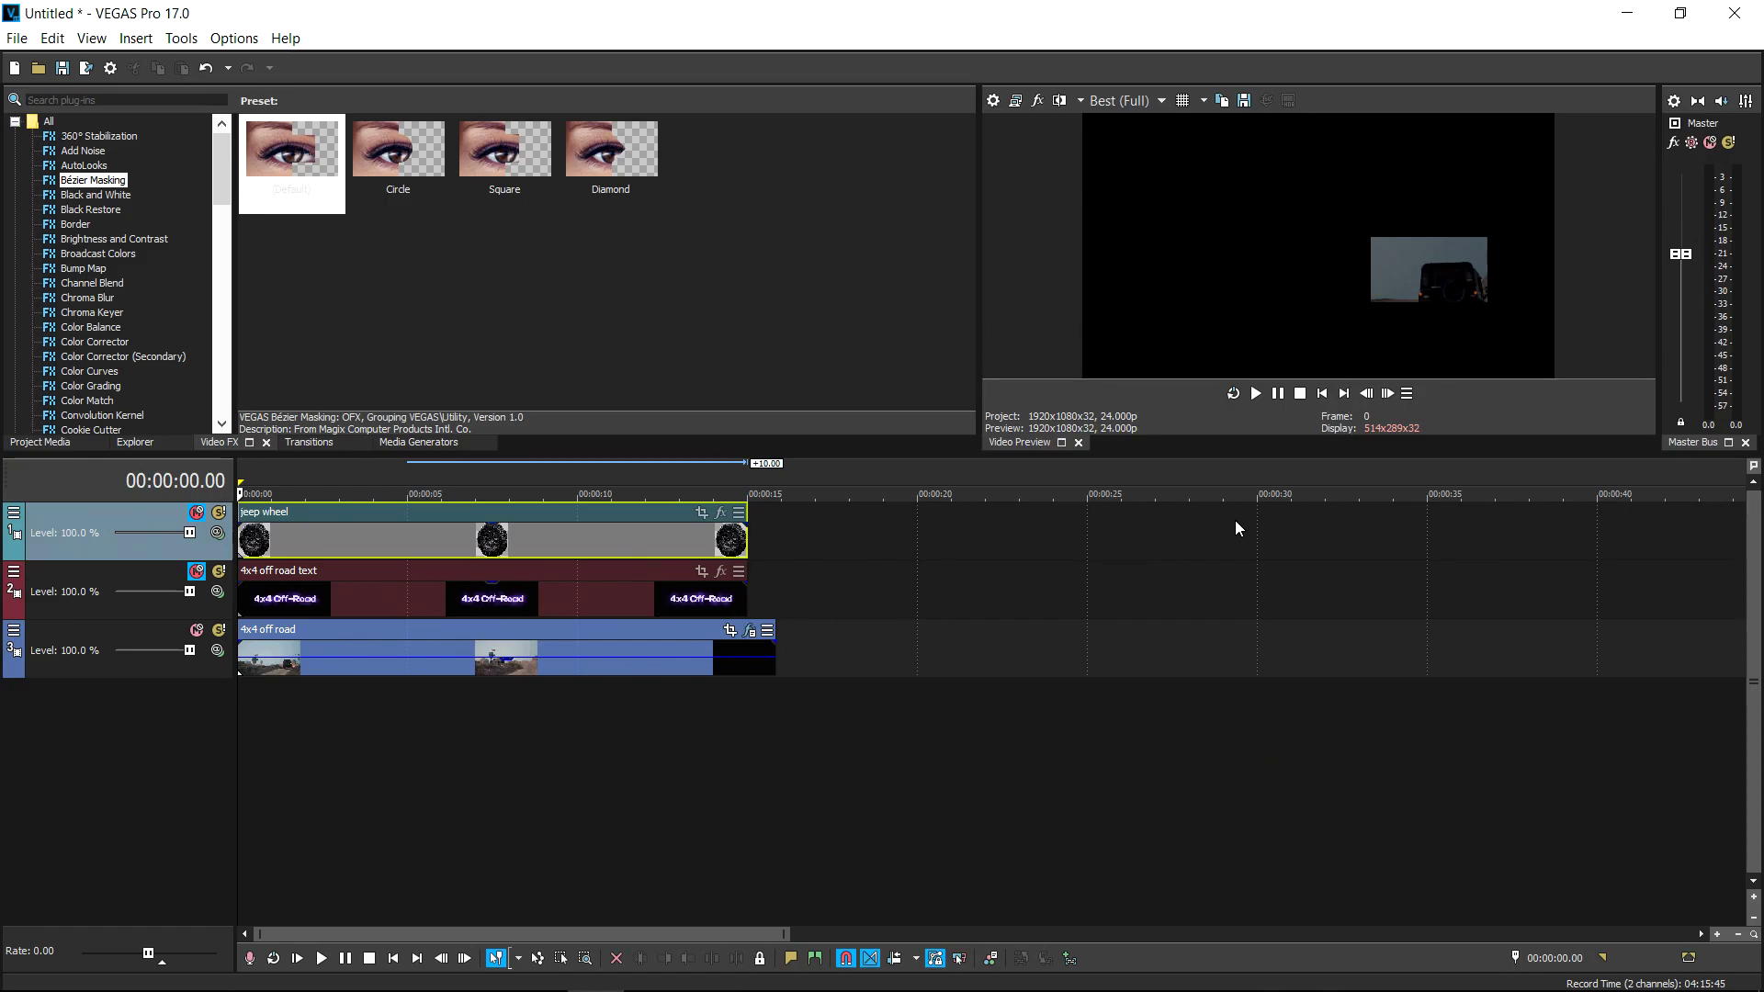
{"action": "key", "text": "ctrl+z"}
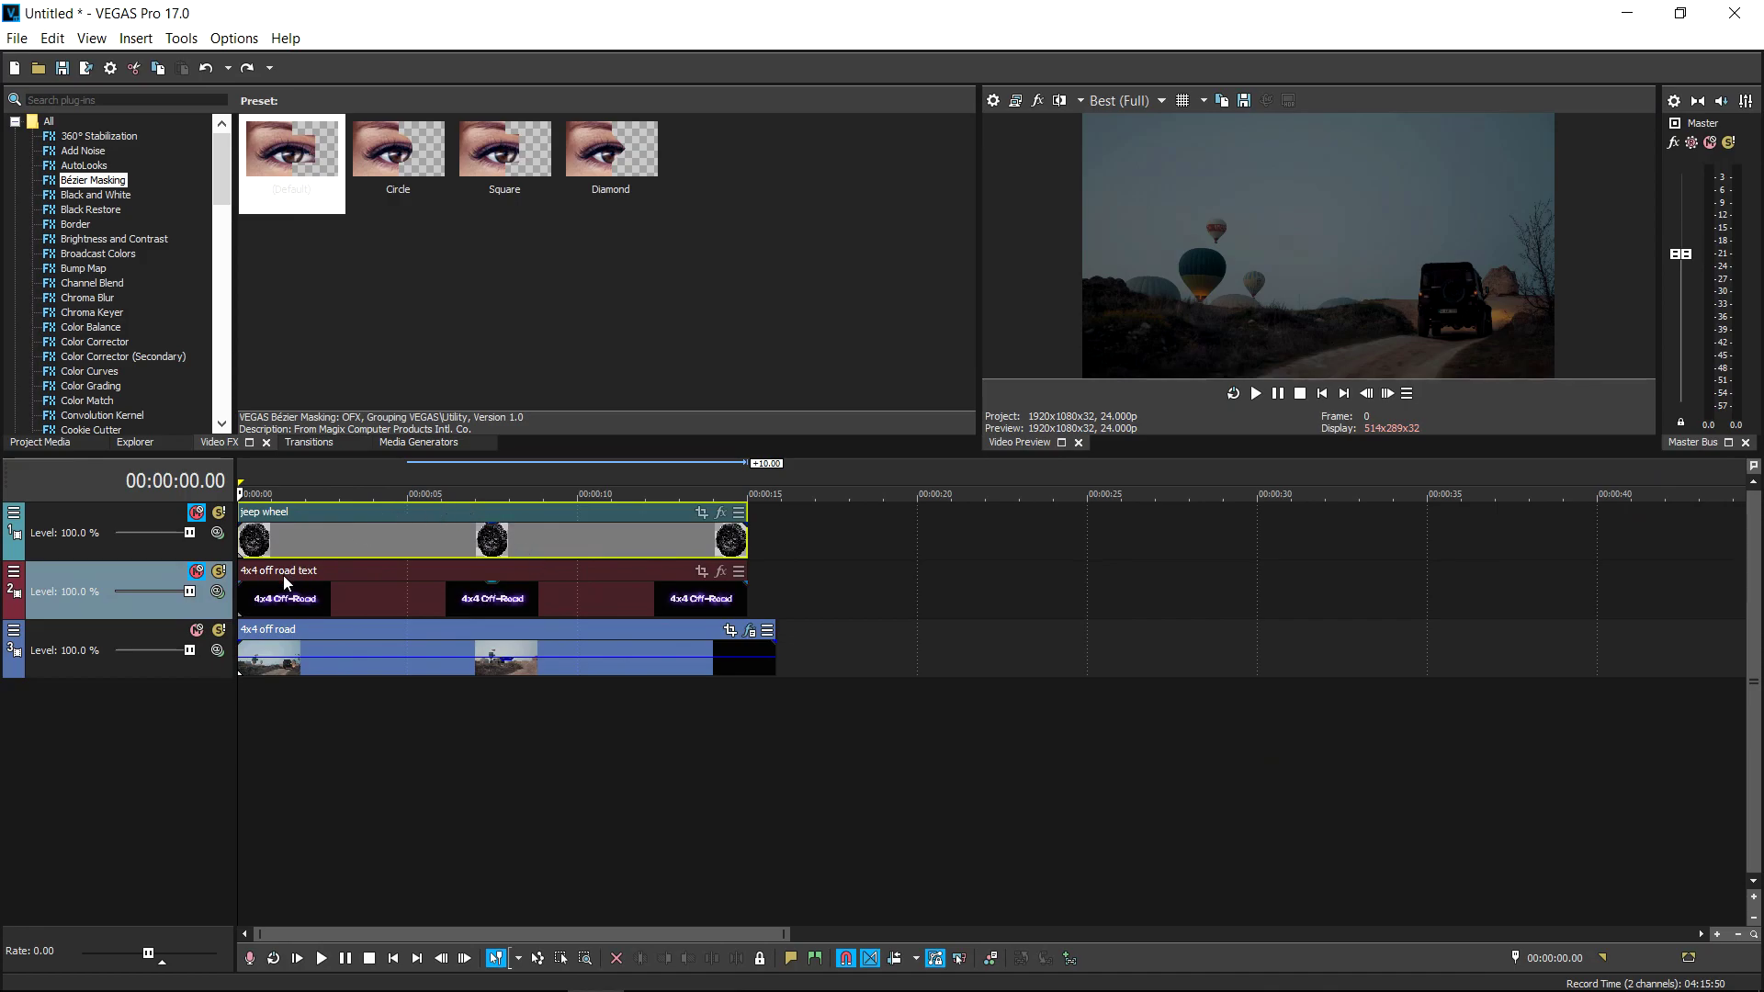
Unmute the title text track and set its compositing mode to Add.
{"action": "left_click", "coordinate": [197, 571]}
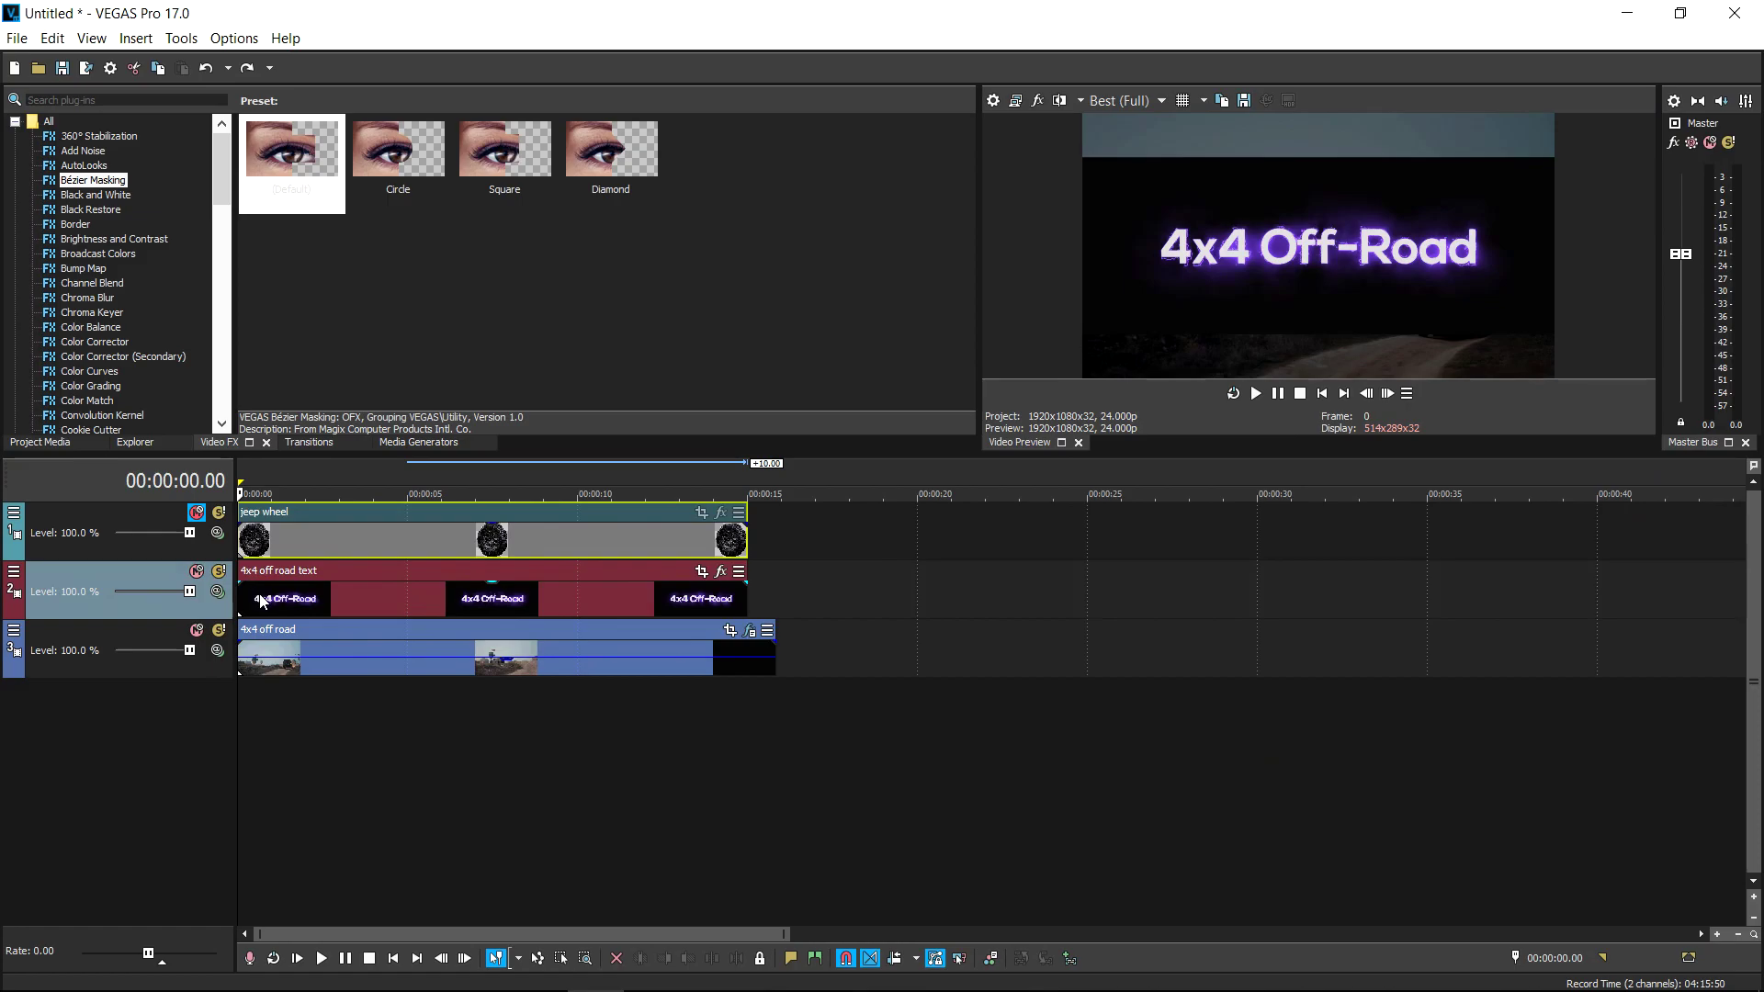
{"action": "left_click", "coordinate": [217, 592]}
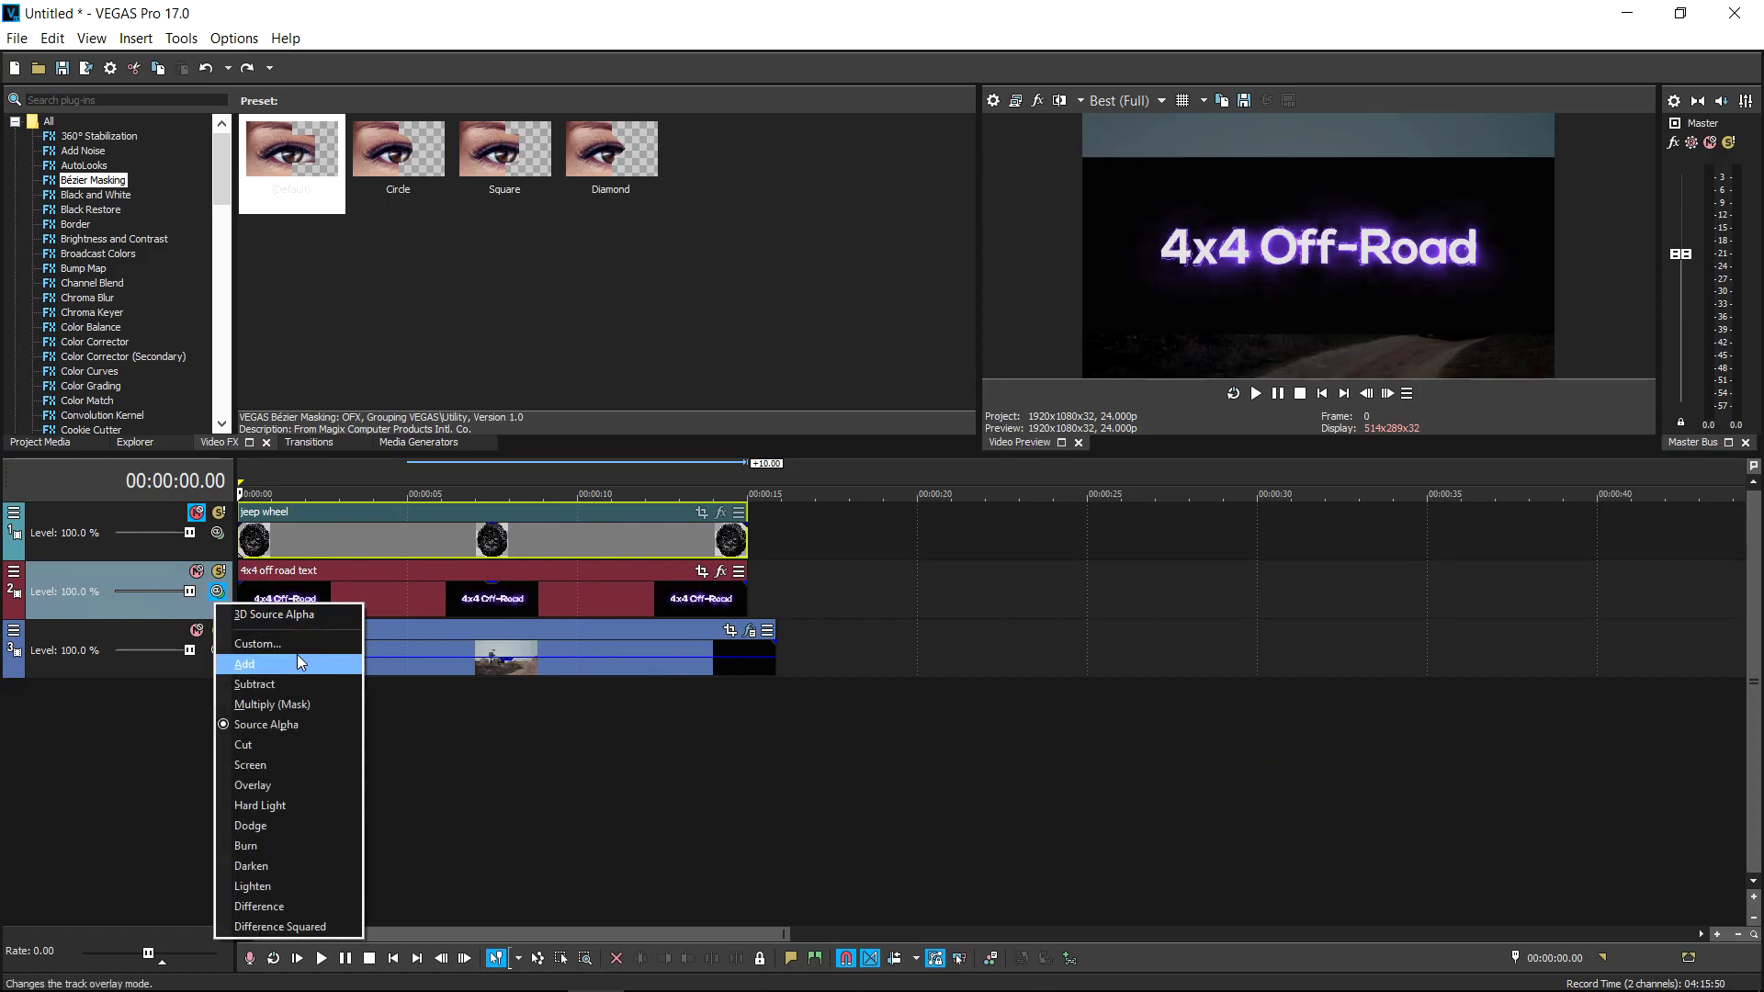
{"action": "left_click", "coordinate": [263, 661]}
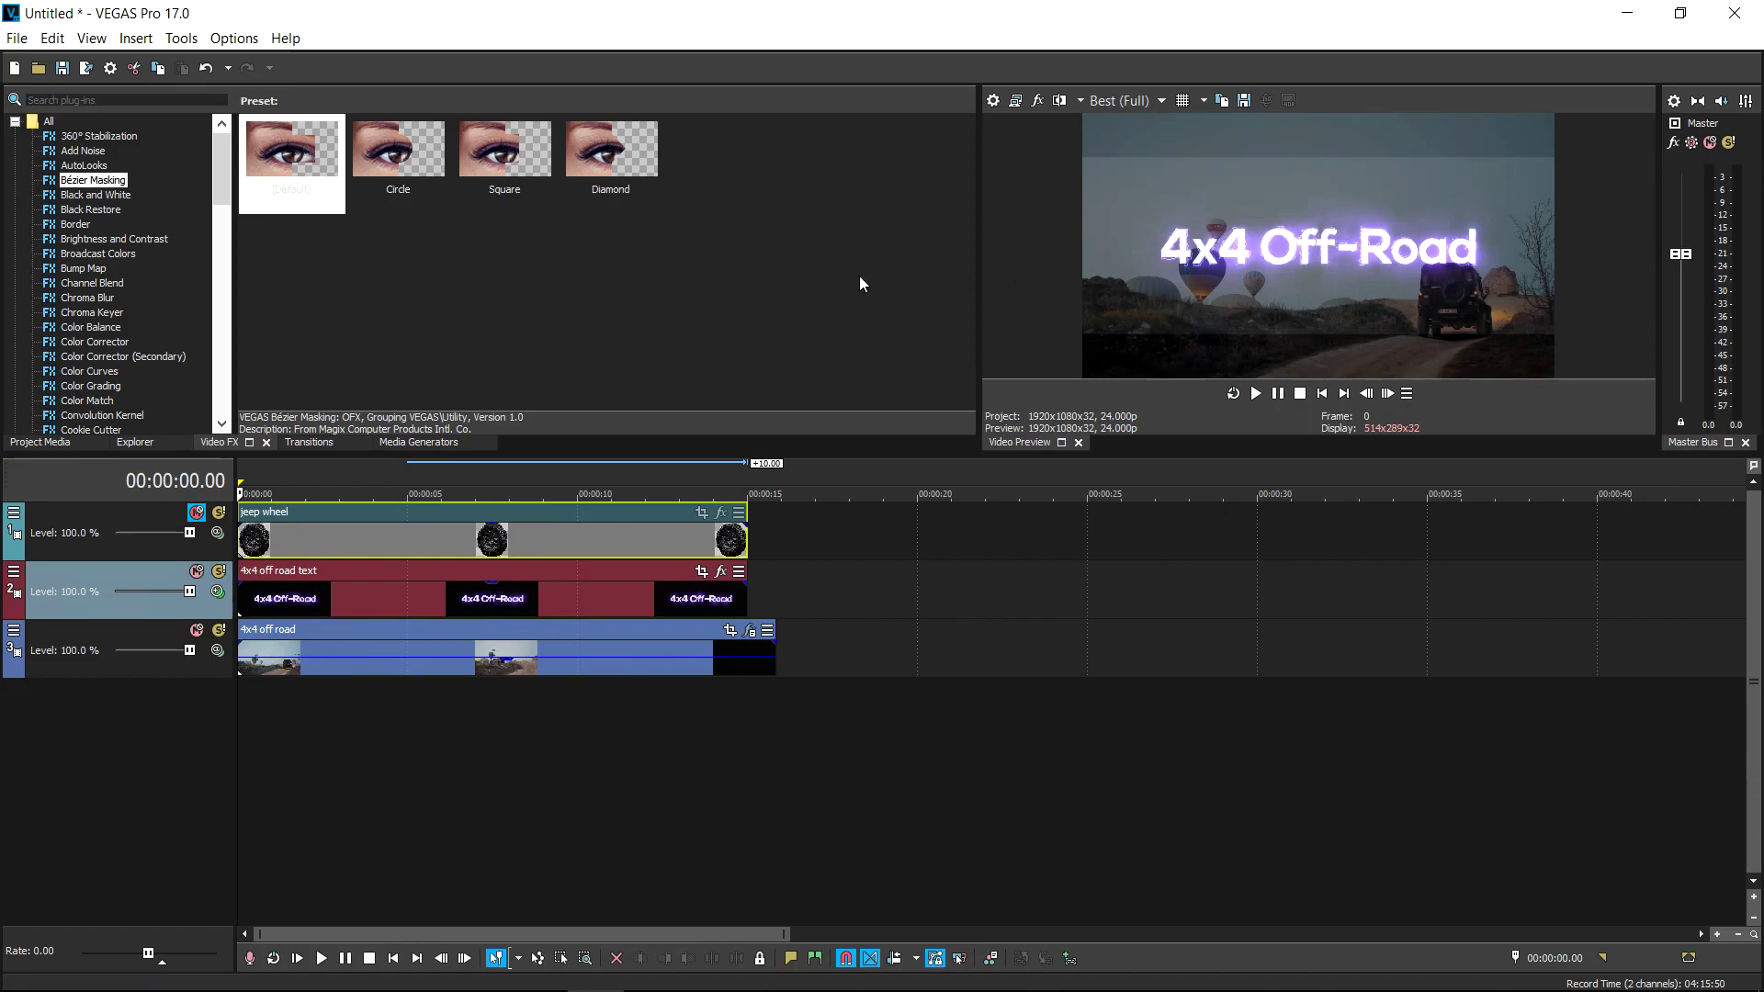
Apply Brightness and Contrast to the text event with Contrast set to 0.80.
{"action": "left_click", "coordinate": [120, 242]}
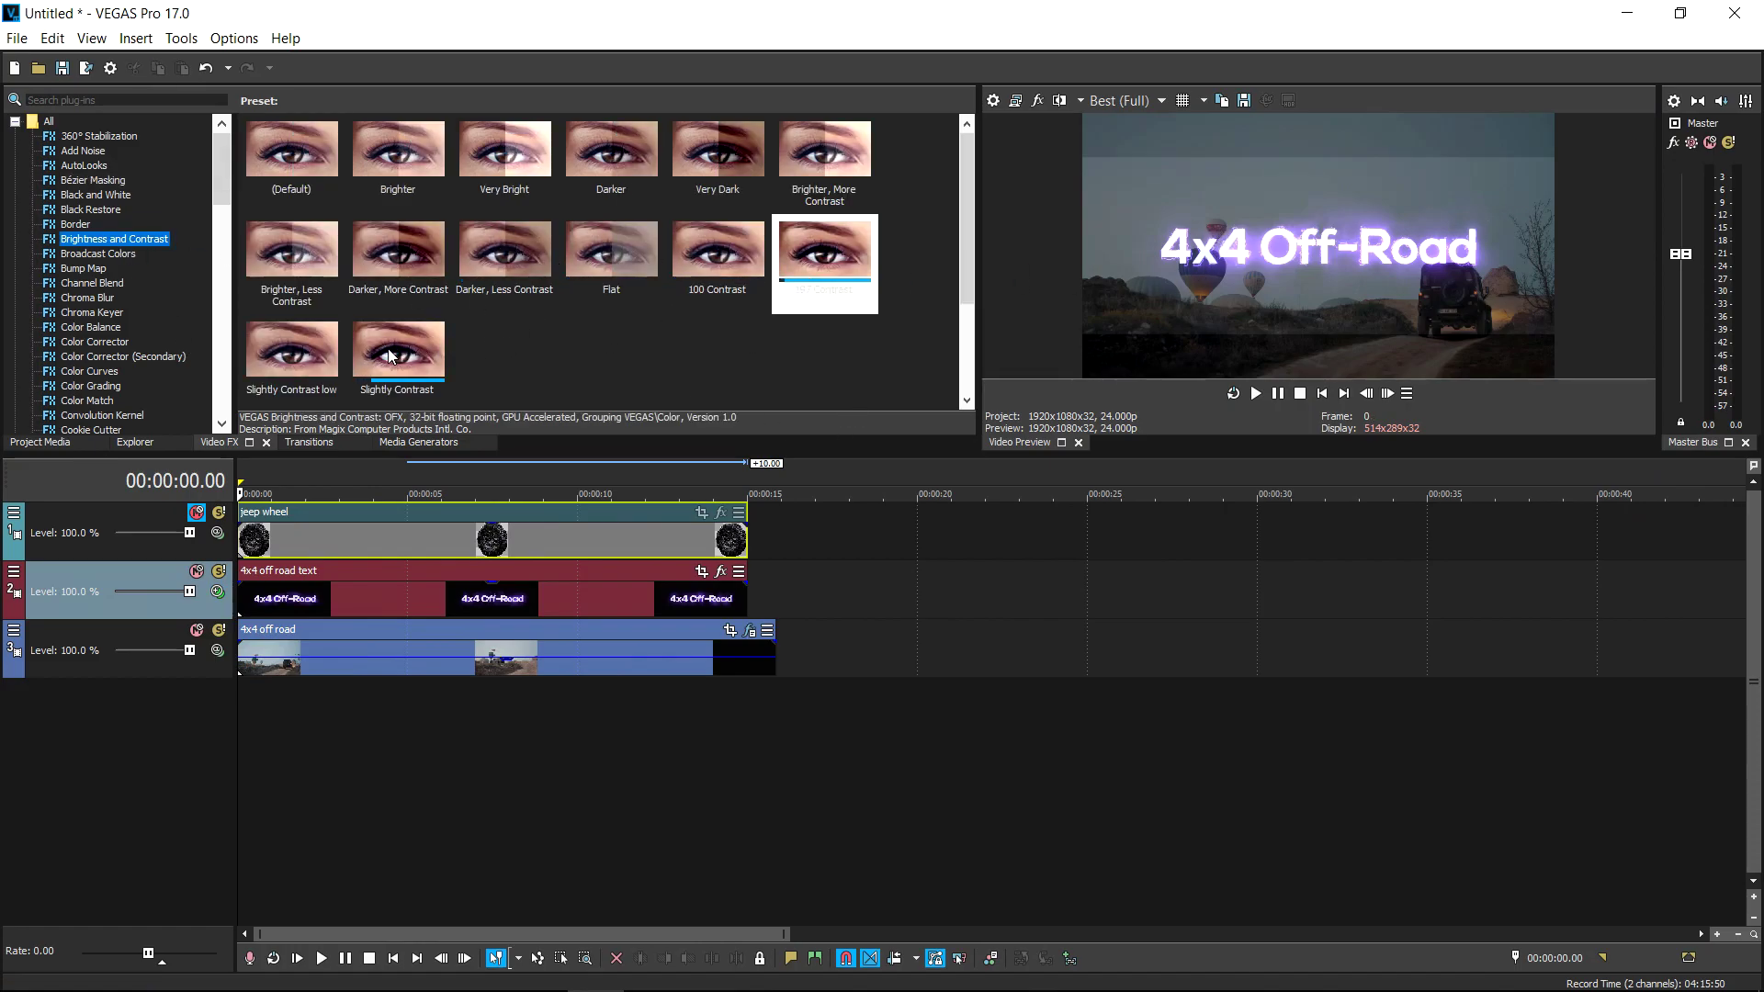
{"action": "left_click_drag", "start_coordinate": [283, 147], "coordinate": [266, 603]}
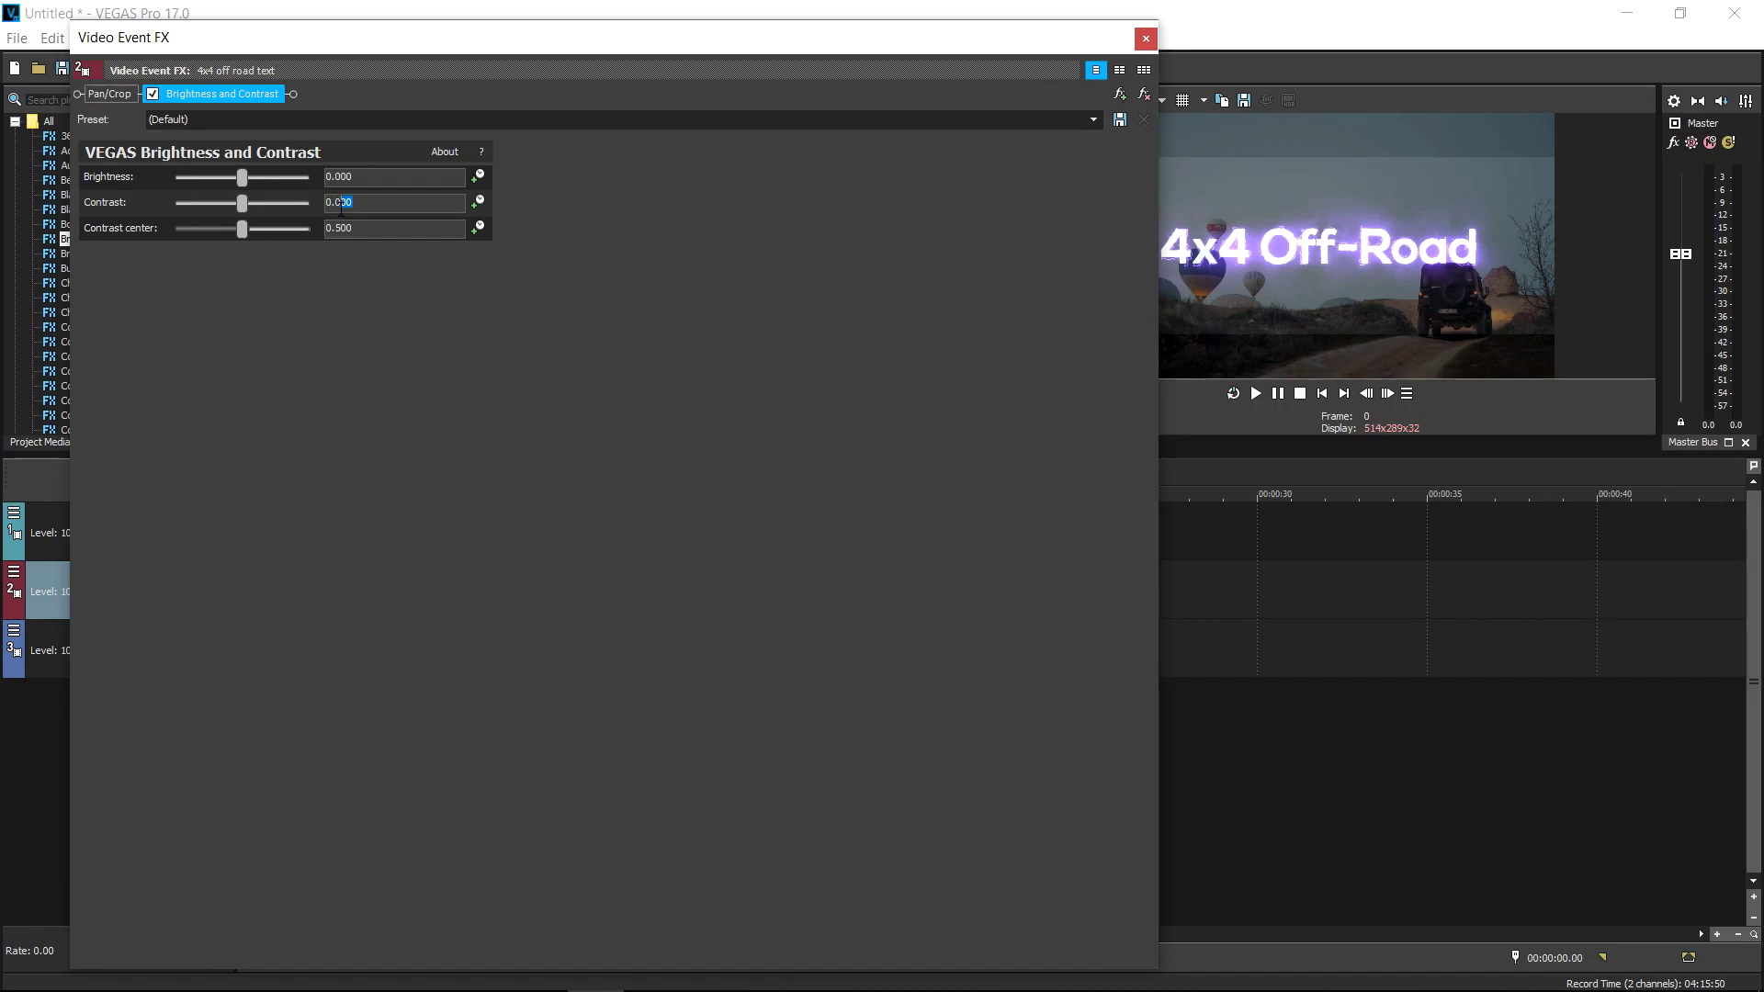
{"action": "type", "text": "80"}
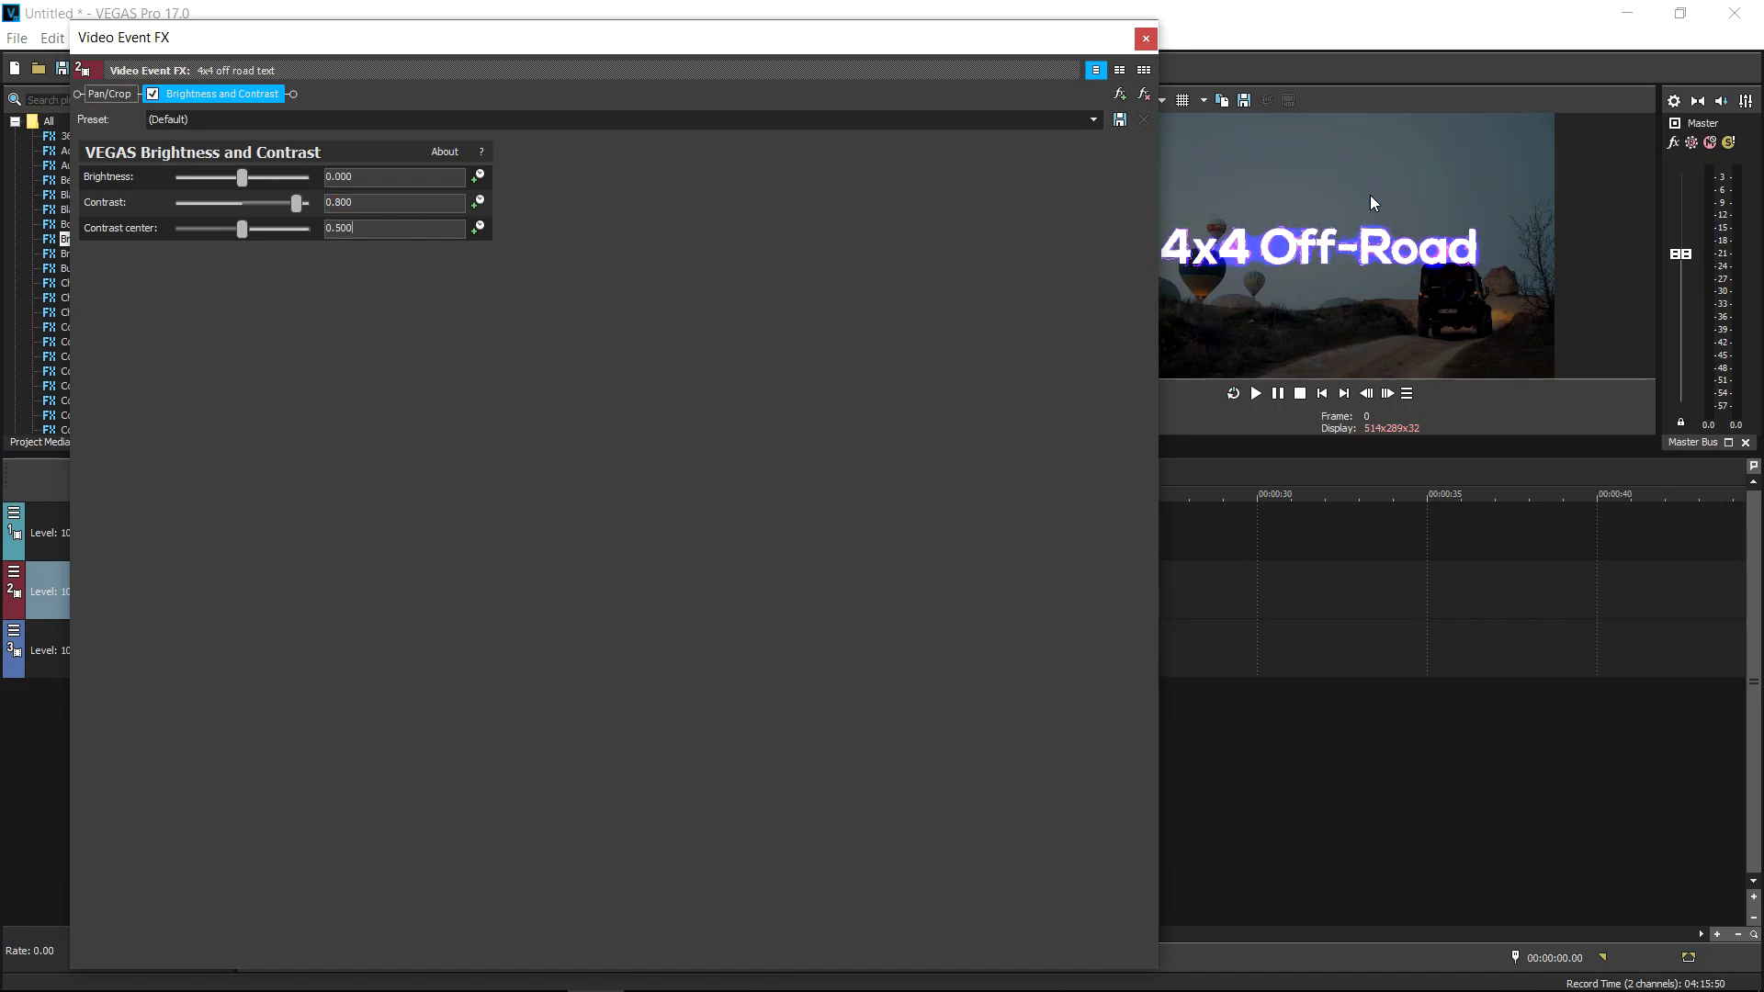
{"action": "left_click", "coordinate": [1145, 37]}
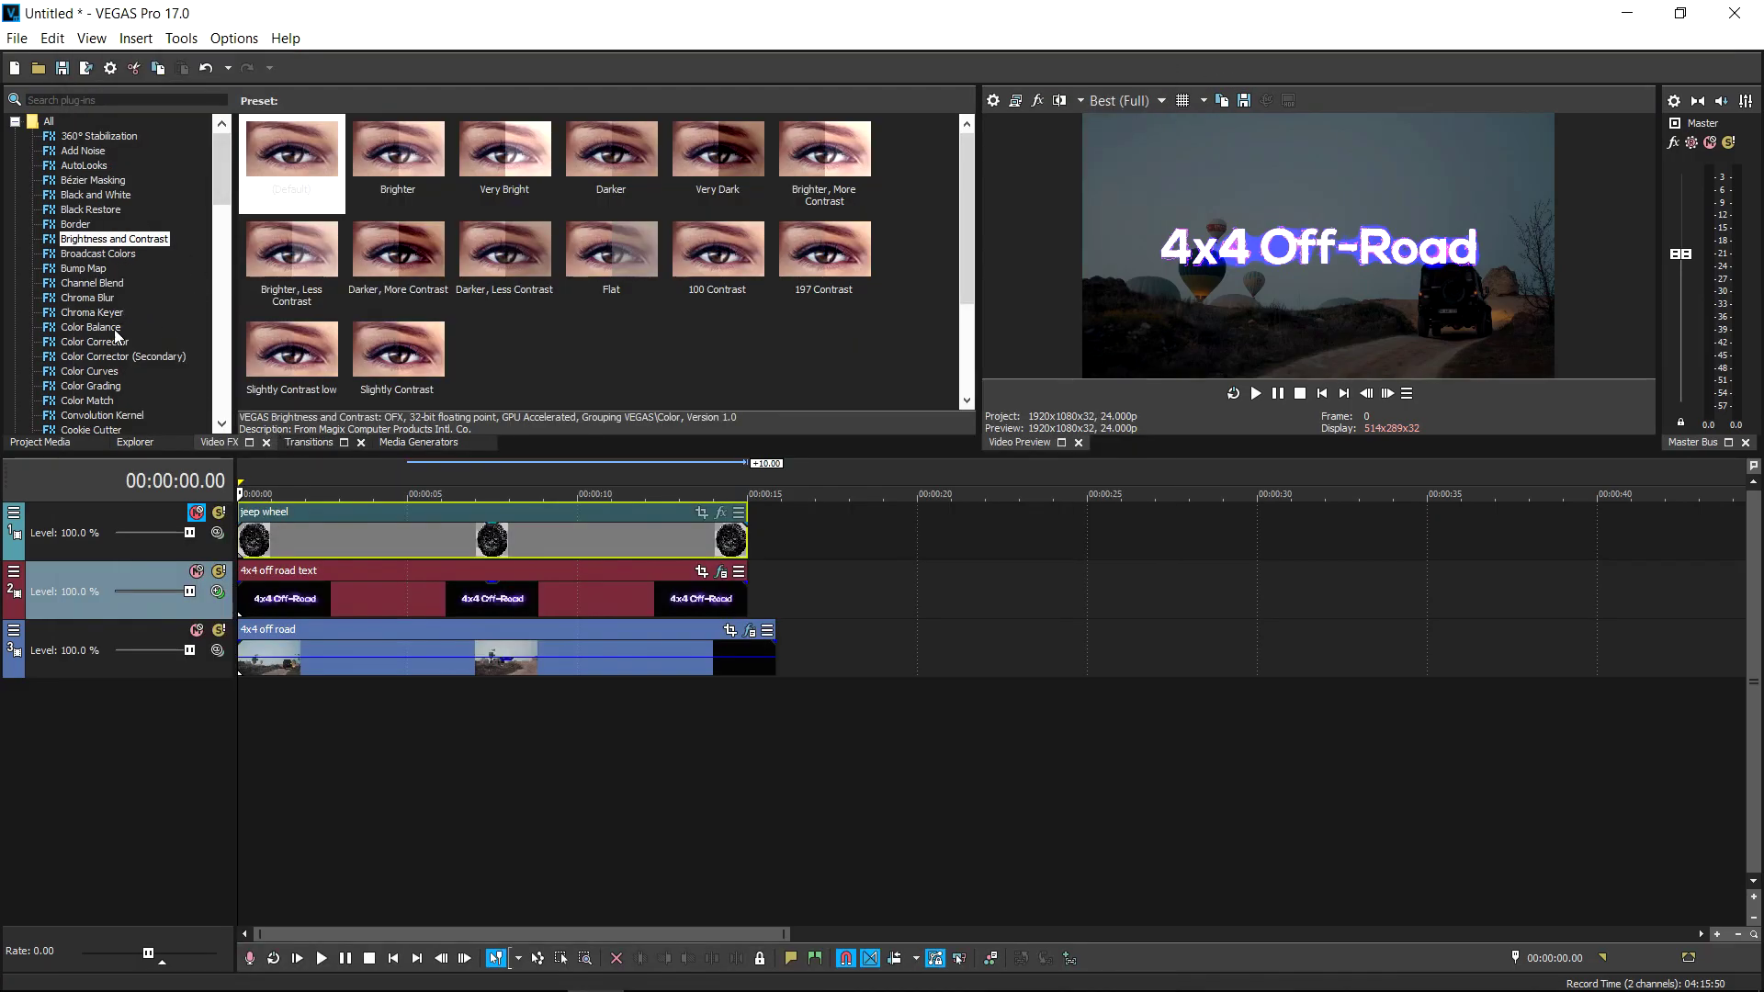
{"action": "scroll", "coordinate": [115, 333], "scroll_direction": "down", "scroll_amount": 2}
Apply Picture In Picture to the title and move it right to 0.811, 0.512 above the jeep.
{"action": "scroll", "coordinate": [95, 336], "scroll_direction": "down", "scroll_amount": 4}
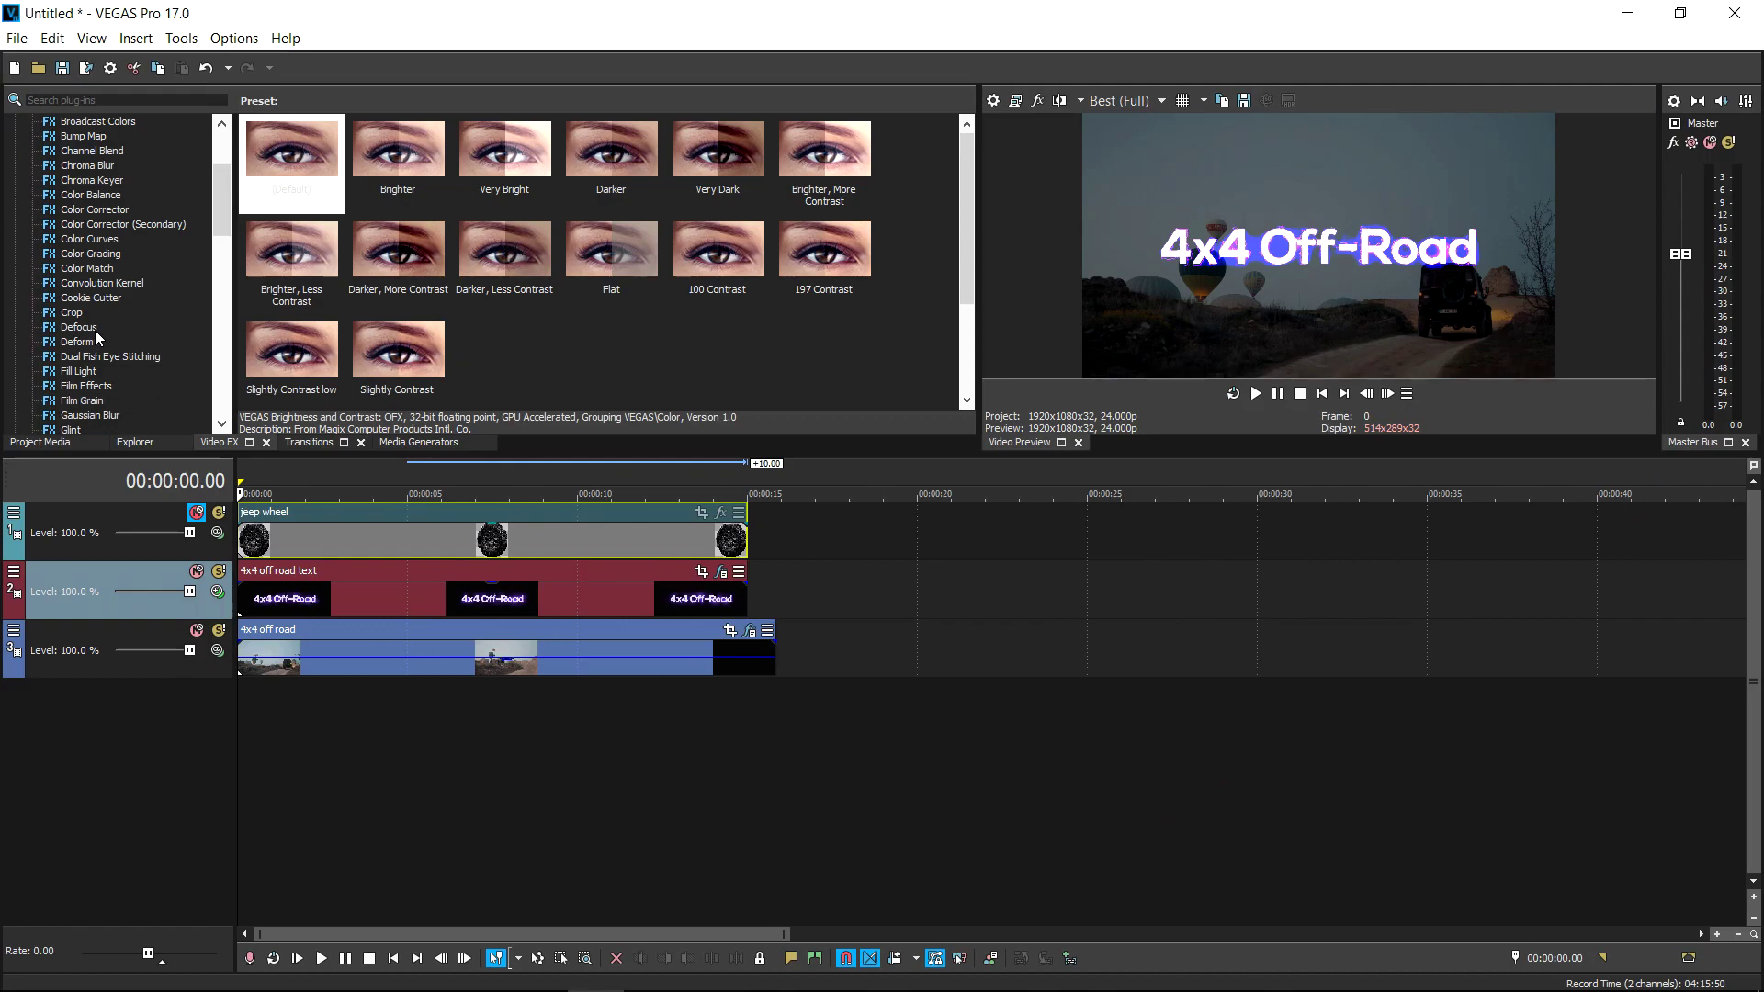
{"action": "scroll", "coordinate": [119, 335], "scroll_direction": "down", "scroll_amount": 6}
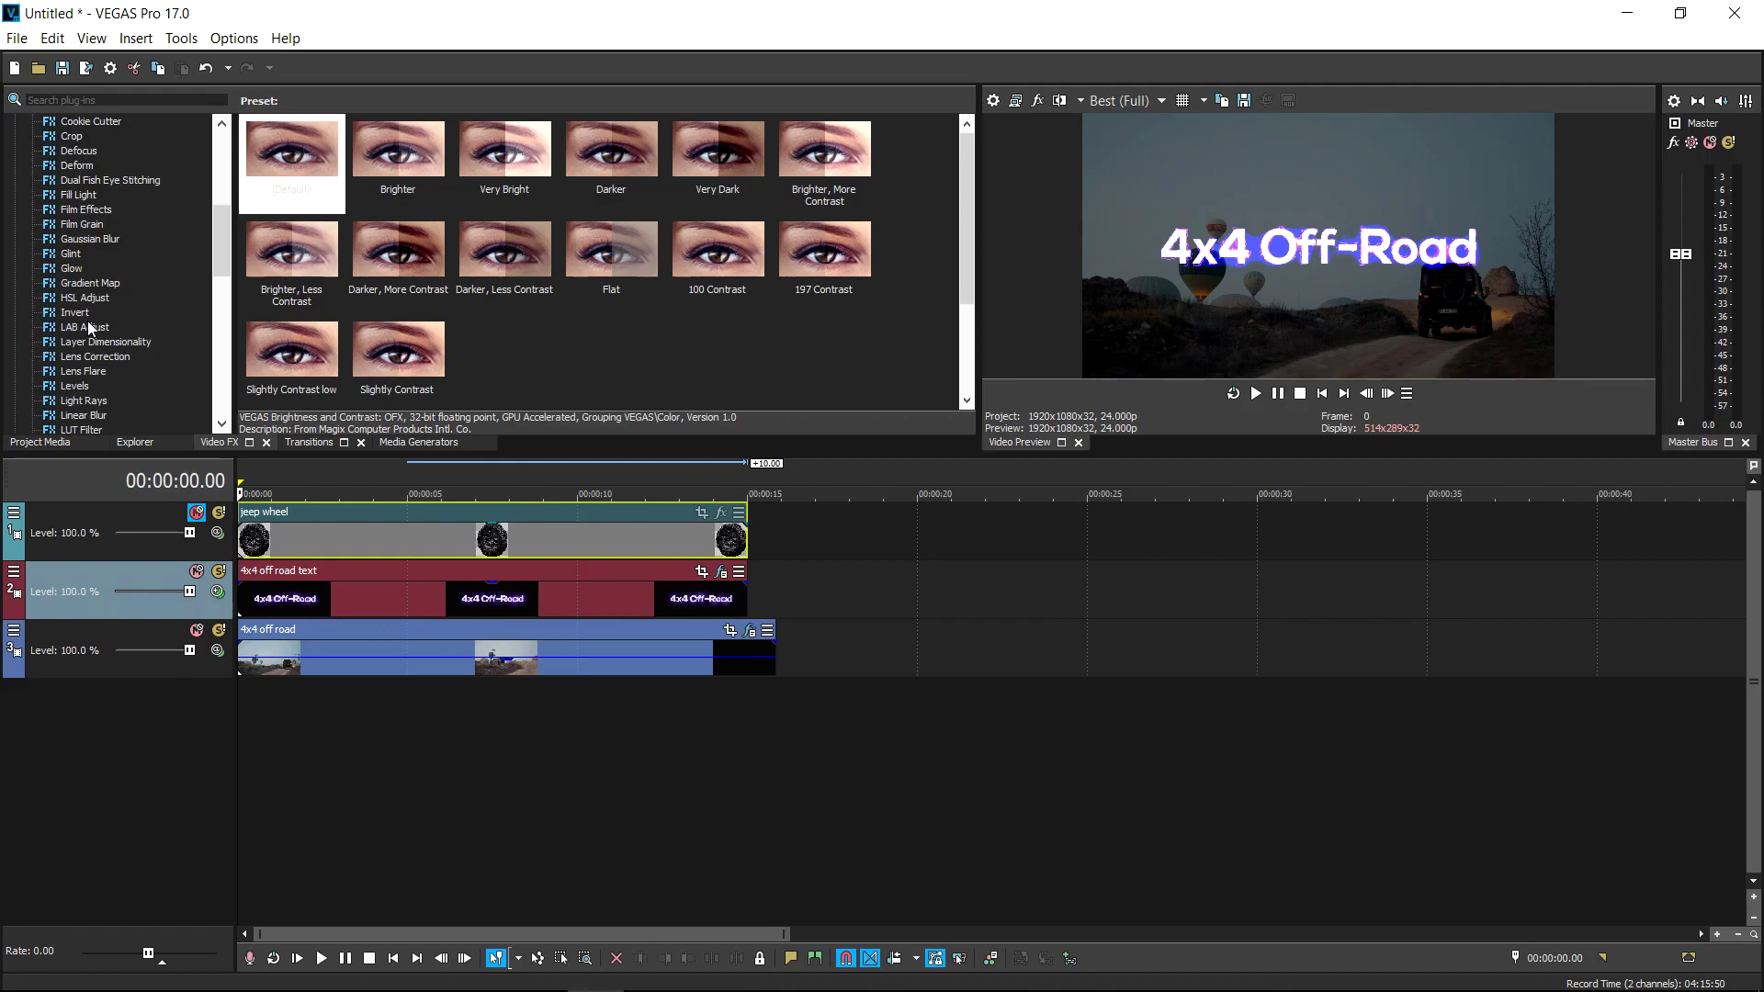
{"action": "left_click", "coordinate": [112, 314]}
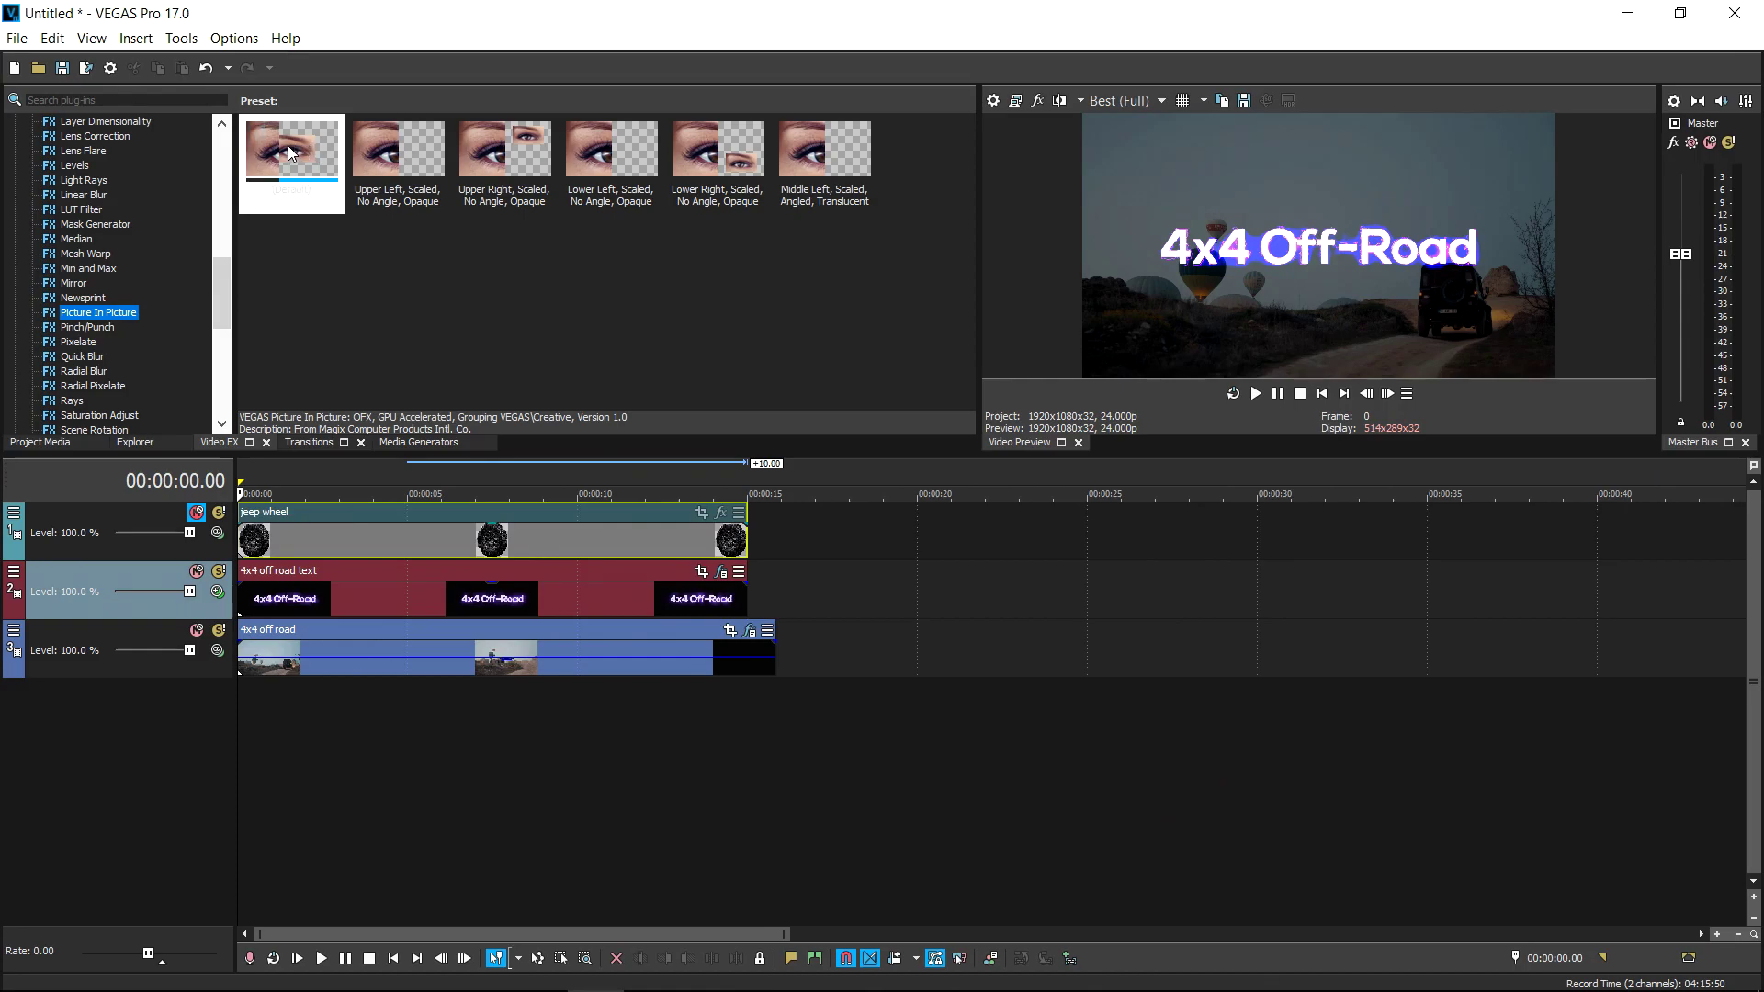
{"action": "left_click_drag", "start_coordinate": [289, 153], "coordinate": [285, 608]}
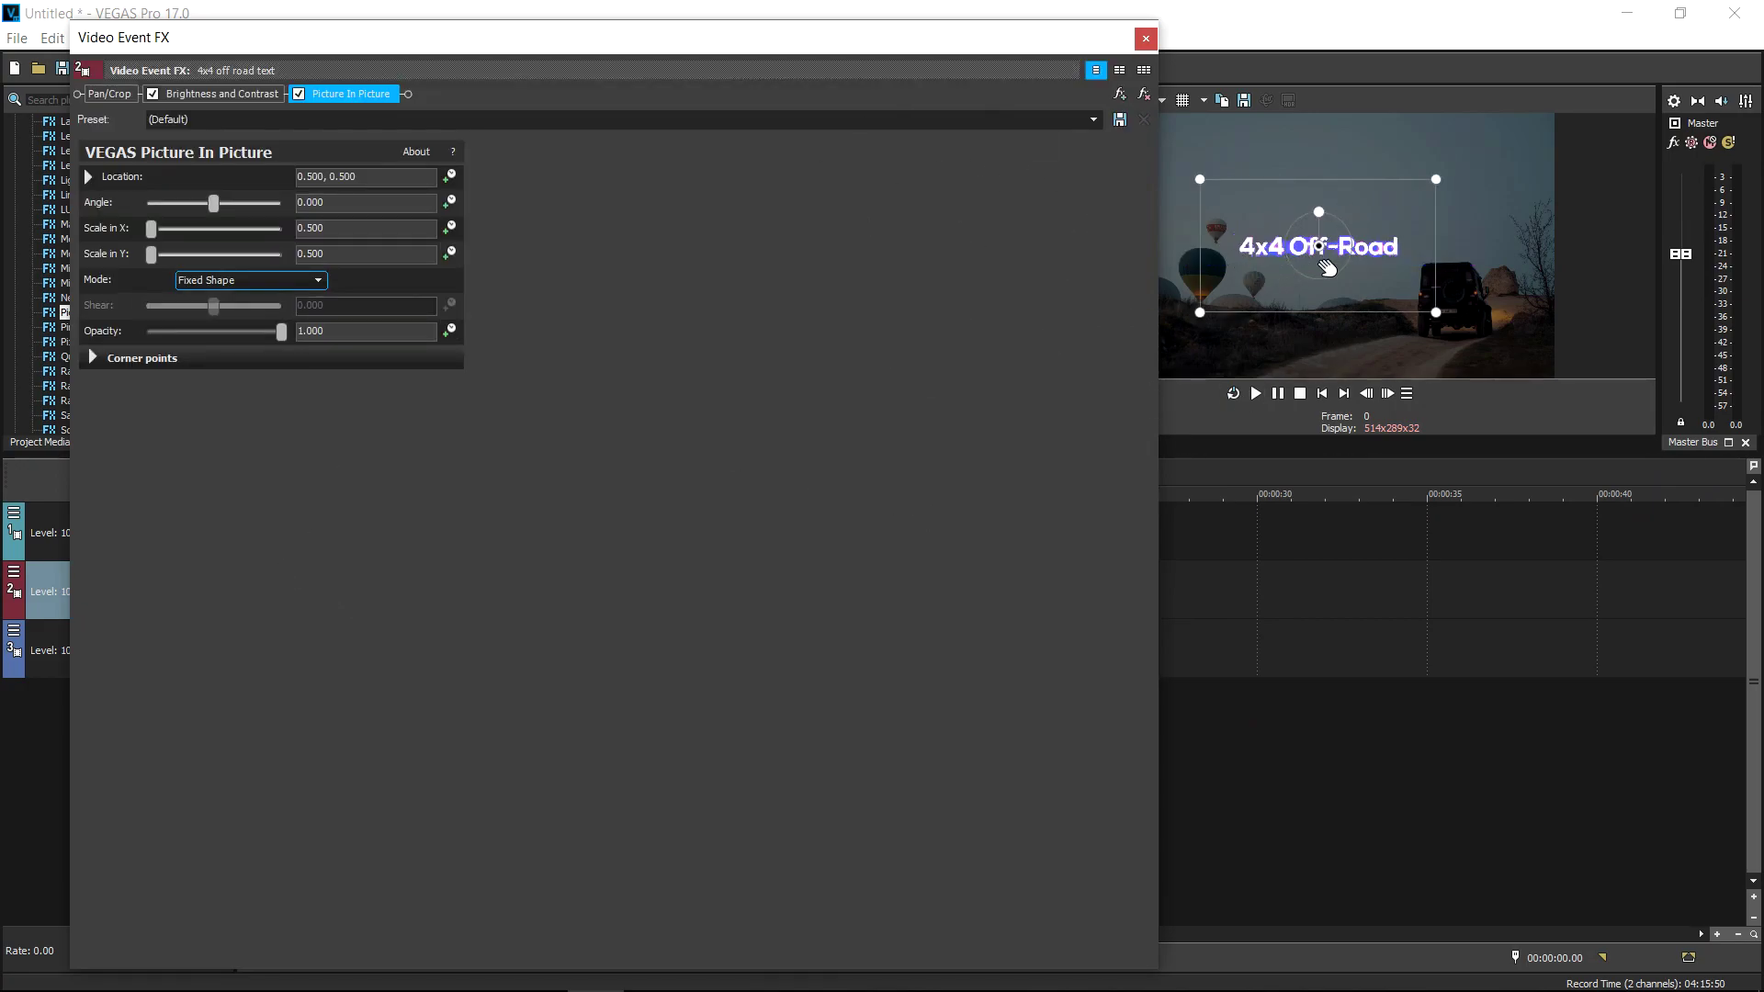
{"action": "left_click_drag", "start_coordinate": [1349, 295], "coordinate": [1501, 289]}
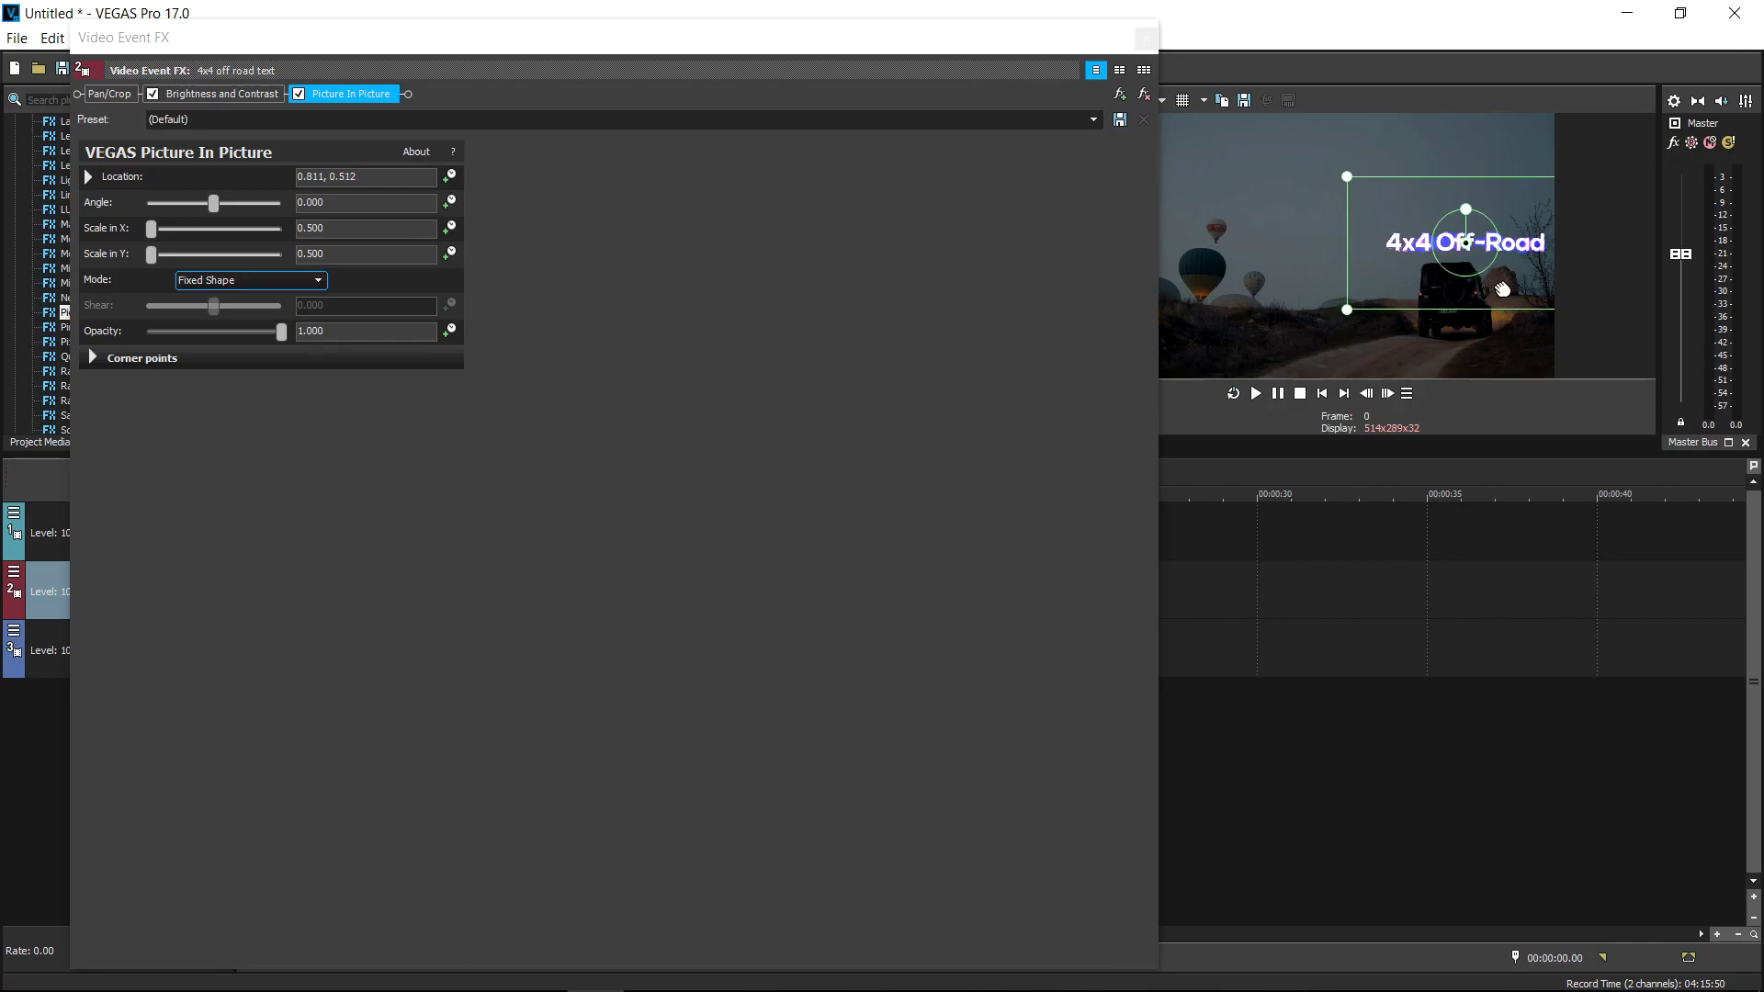
{"action": "left_click", "coordinate": [1144, 39]}
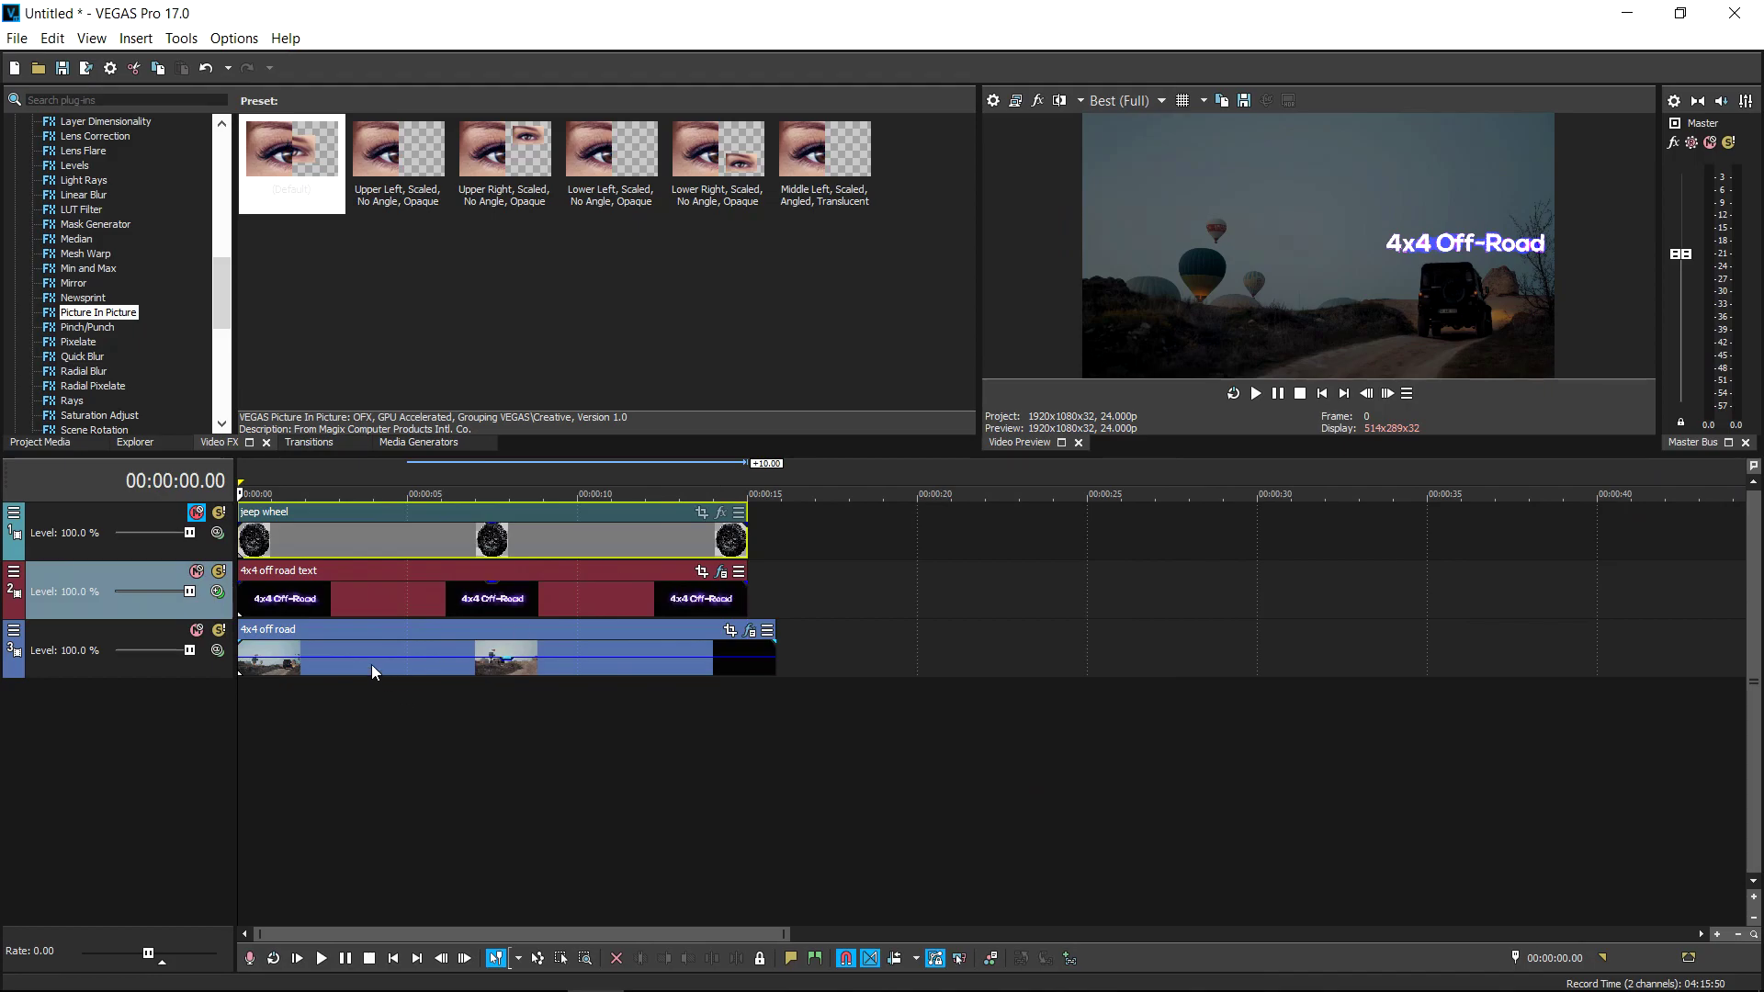
Unmute the wheel track, apply Picture In Picture, and scale the wheel image down small.
{"action": "left_click", "coordinate": [195, 512]}
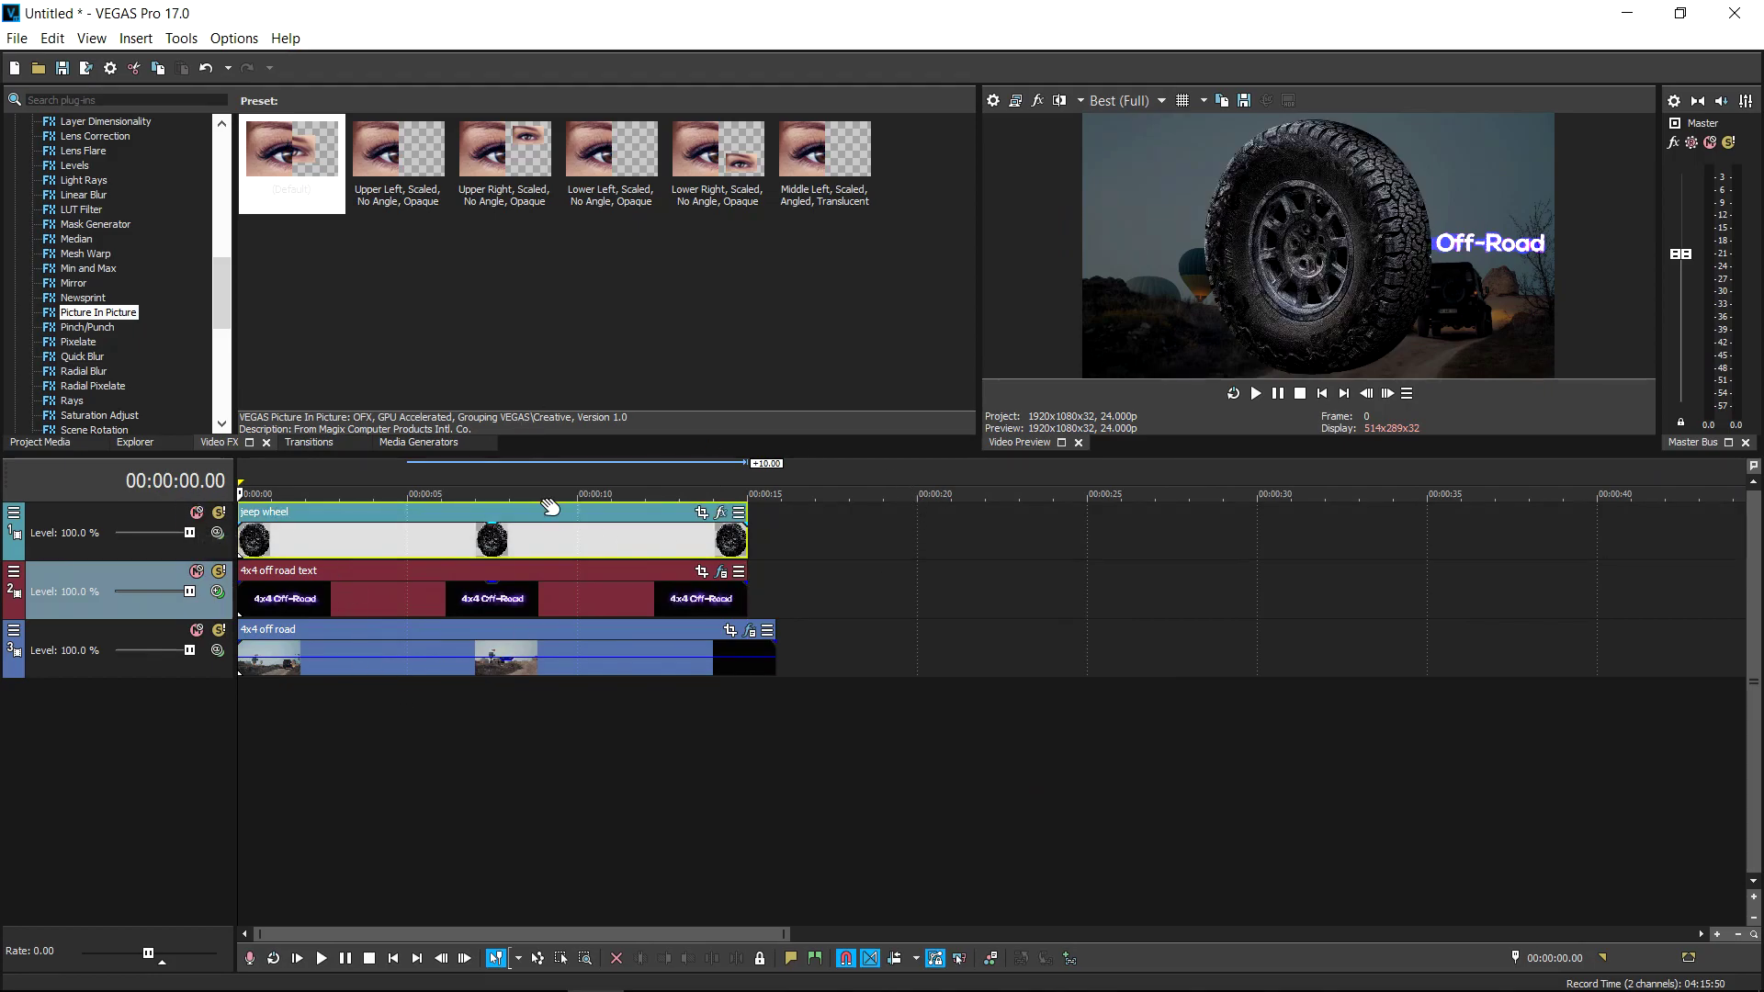
{"action": "left_click_drag", "start_coordinate": [281, 167], "coordinate": [264, 543]}
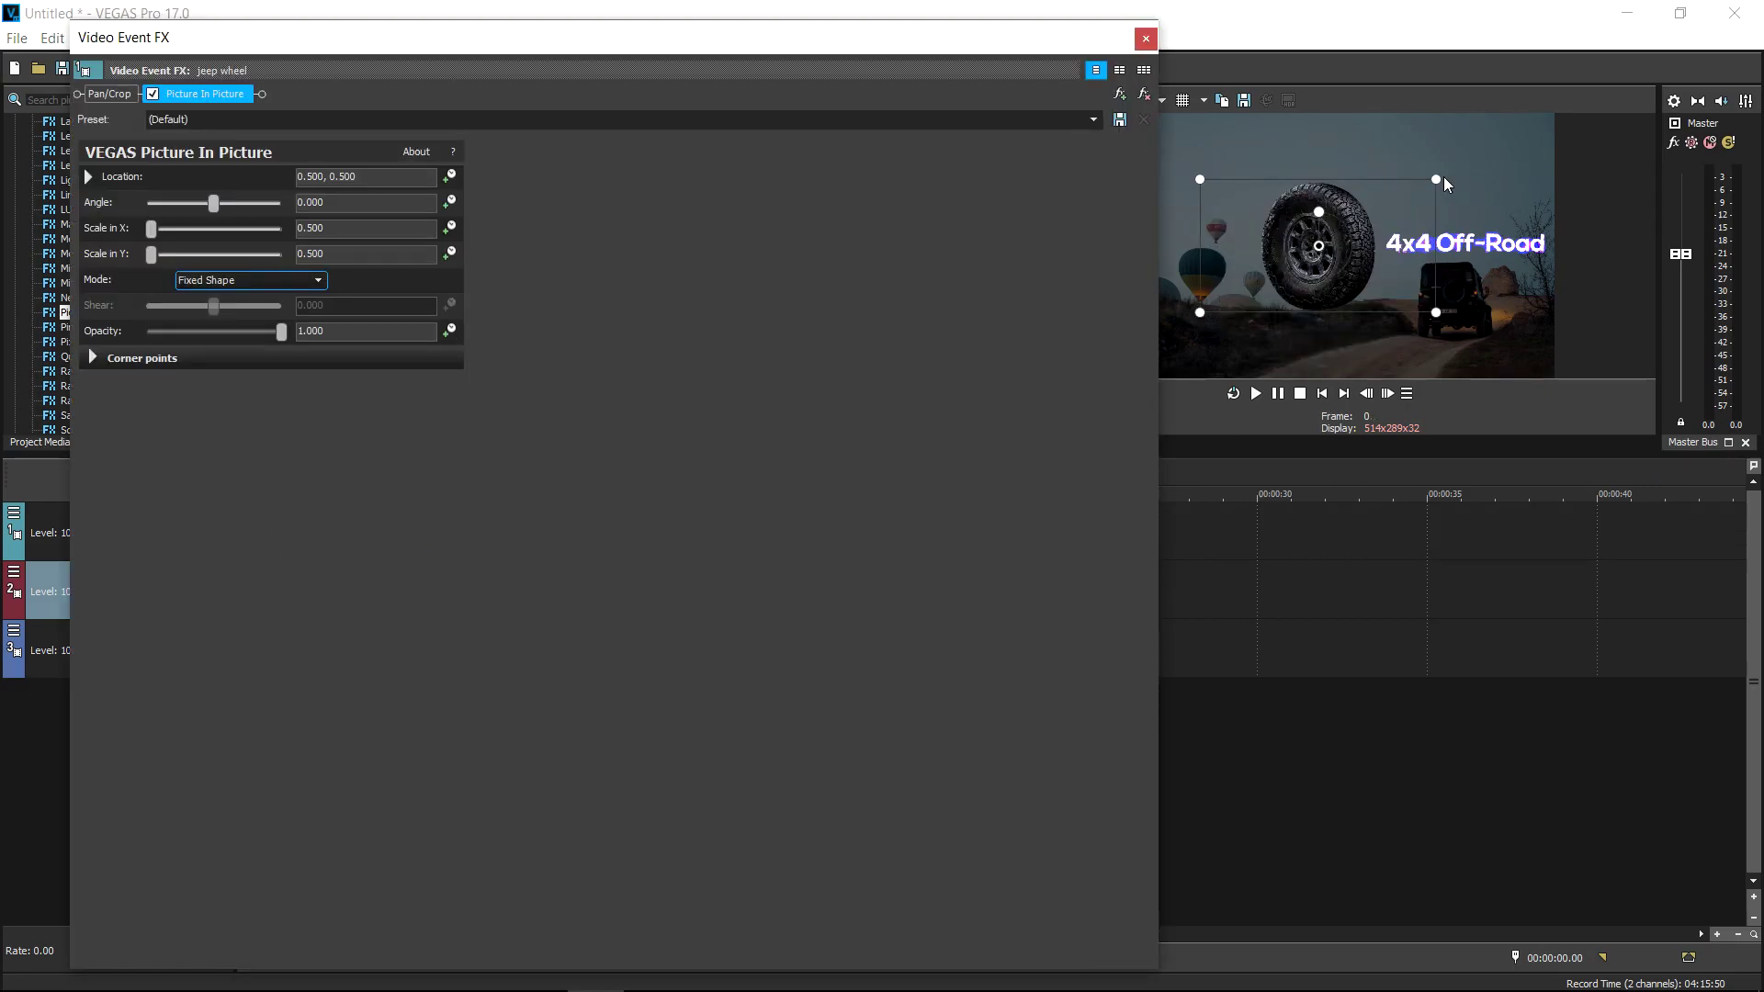
{"action": "left_click_drag", "start_coordinate": [1443, 178], "coordinate": [1391, 226]}
{"action": "left_click", "coordinate": [1261, 513]}
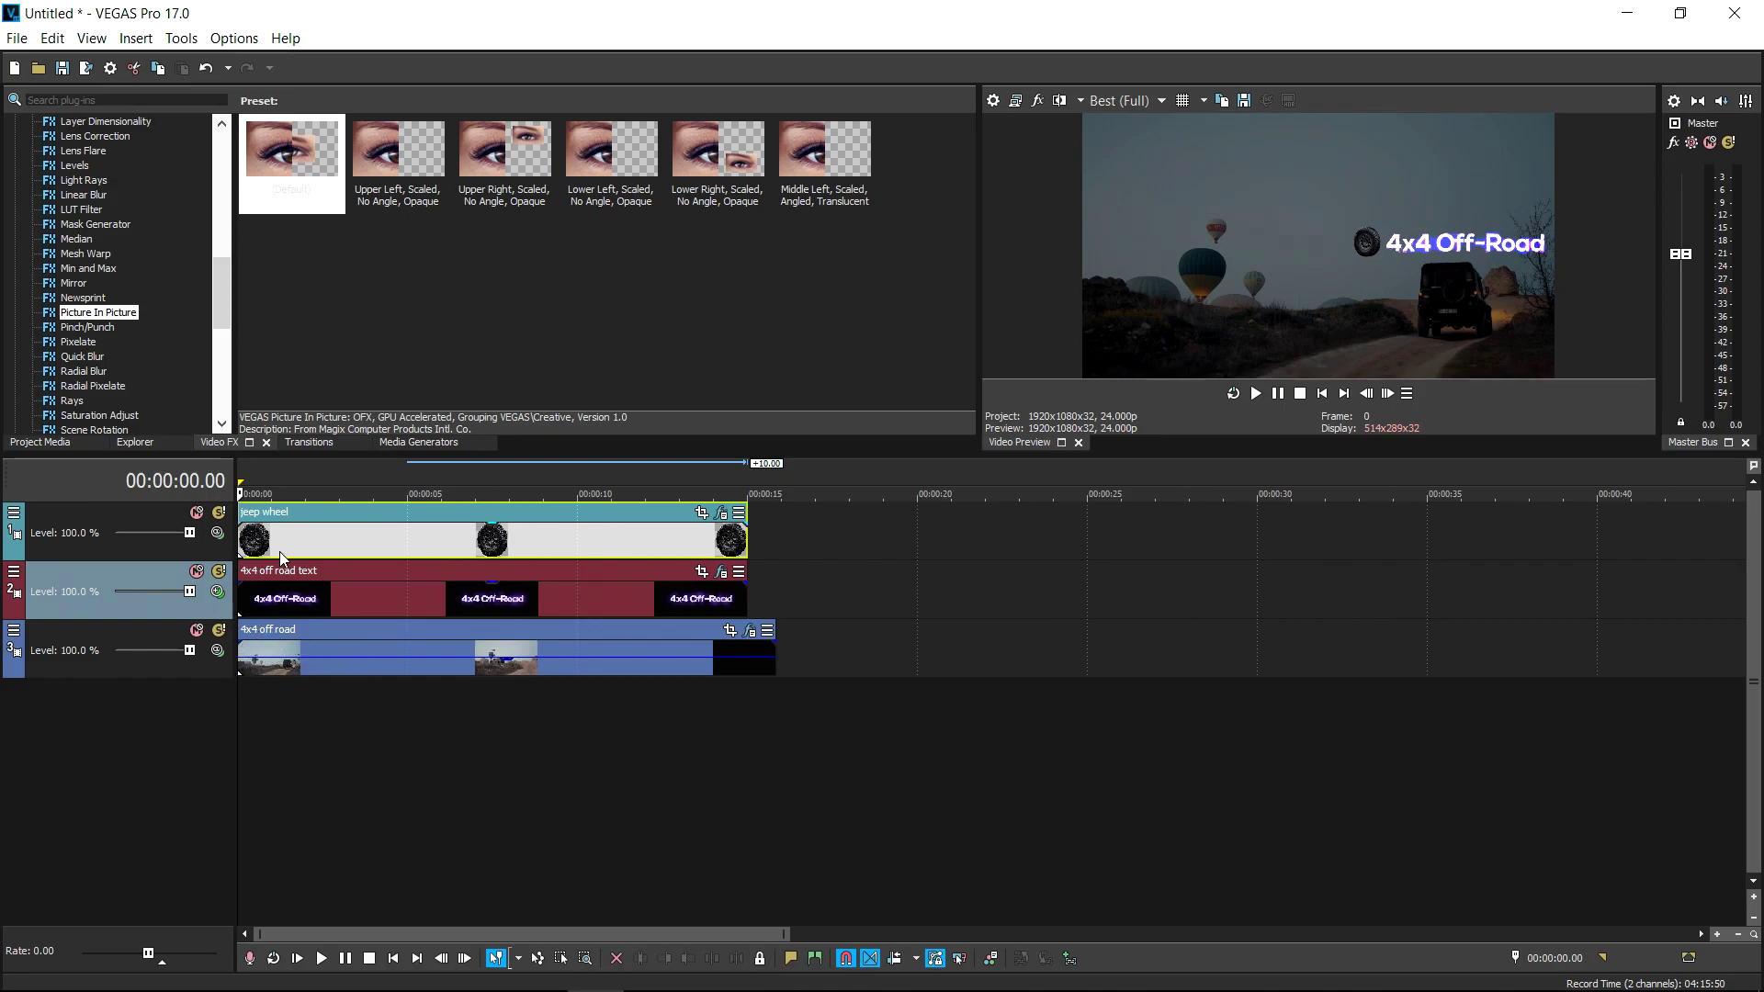
{"action": "left_click", "coordinate": [246, 665]}
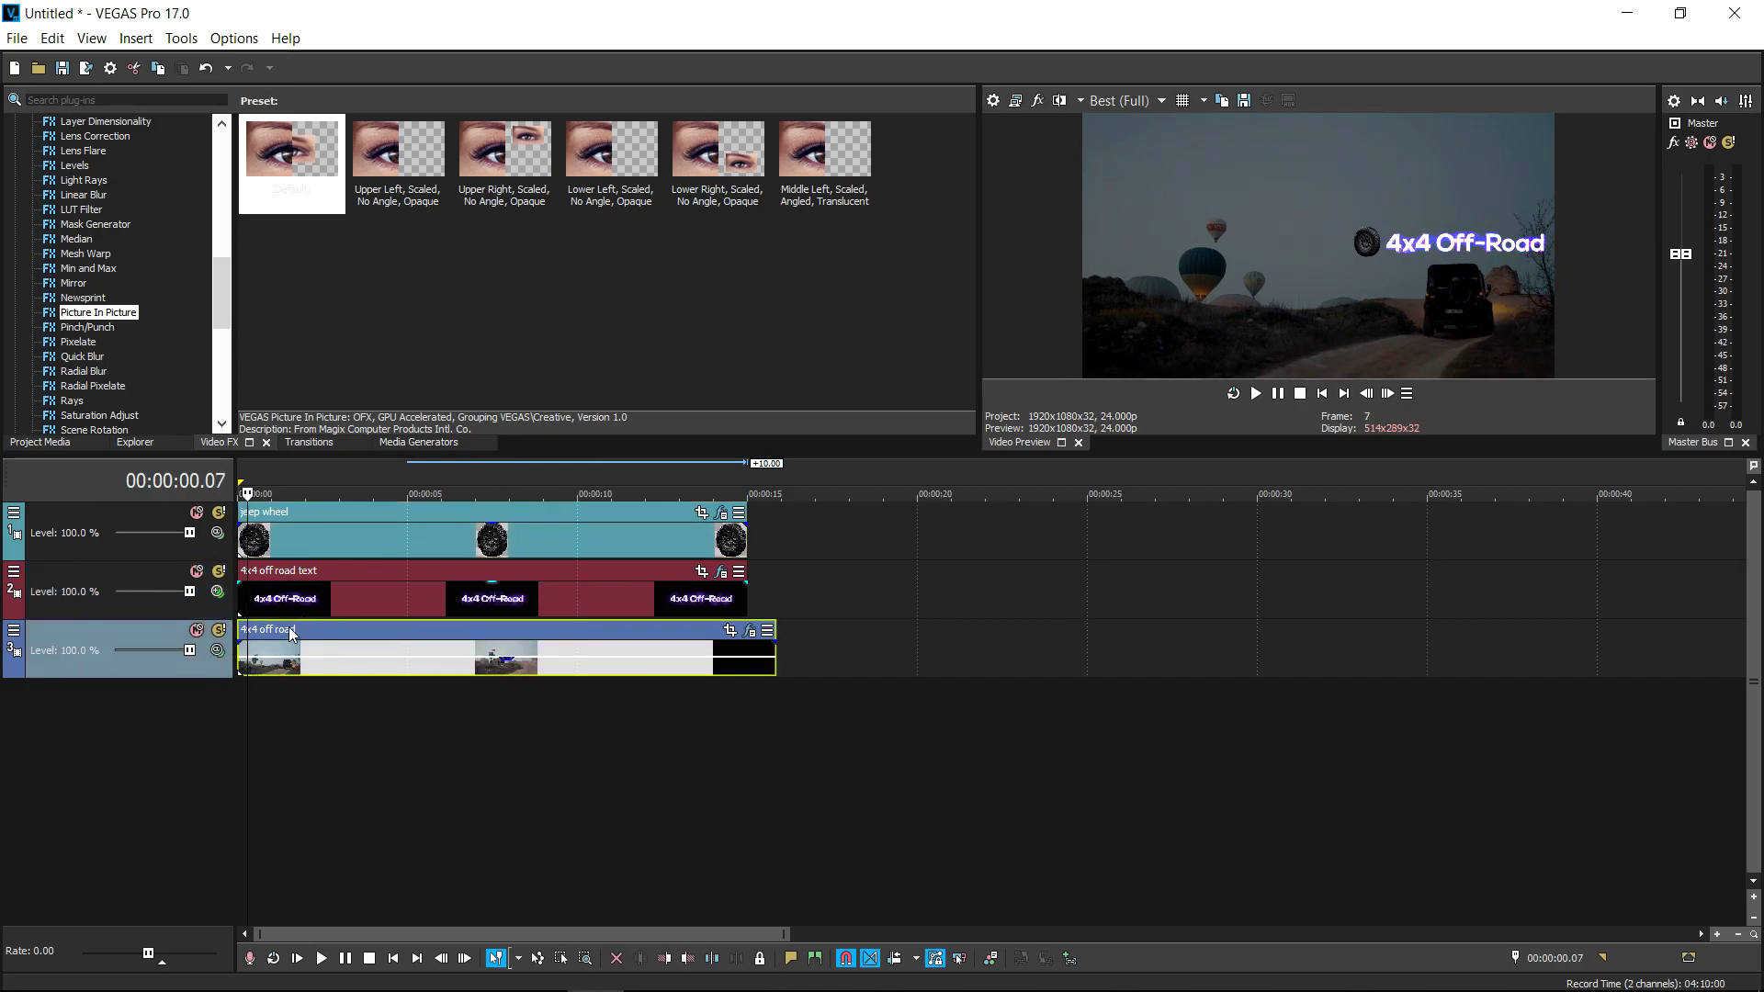
With the jeep, wheel and title events selected, apply Copy Motion Track to PiP from Mask 1.
{"action": "left_click", "coordinate": [1327, 396]}
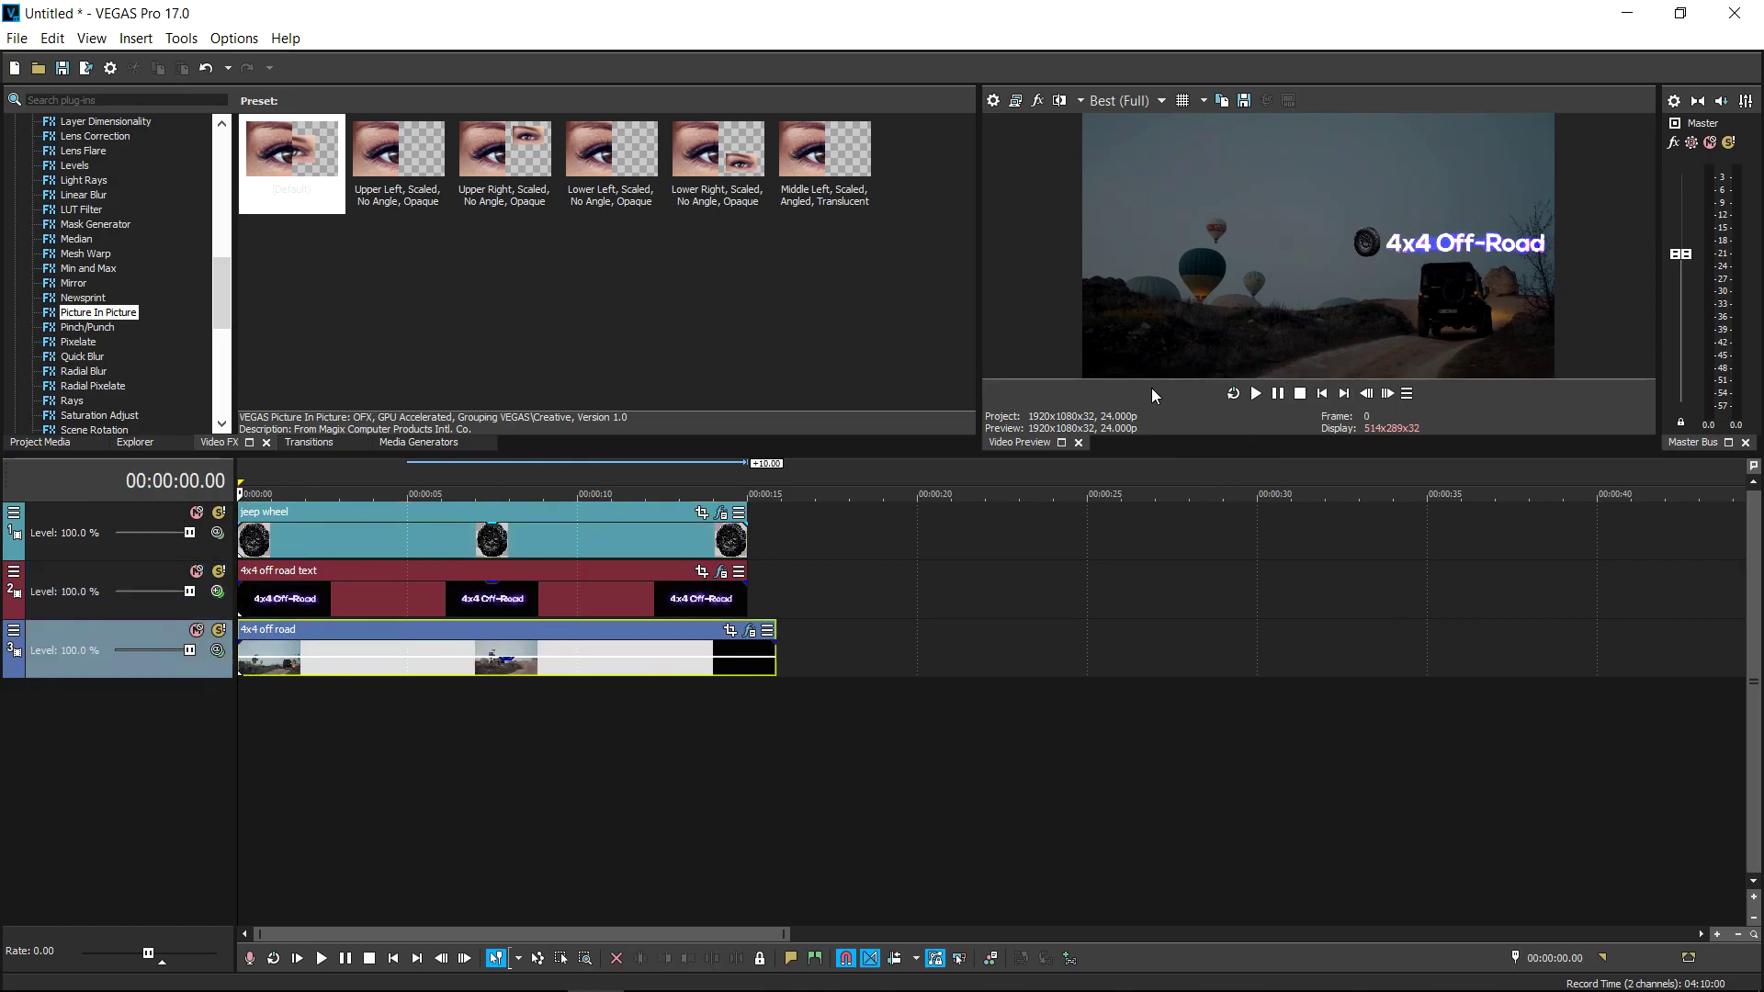
{"action": "left_click", "coordinate": [250, 542], "text": "shift"}
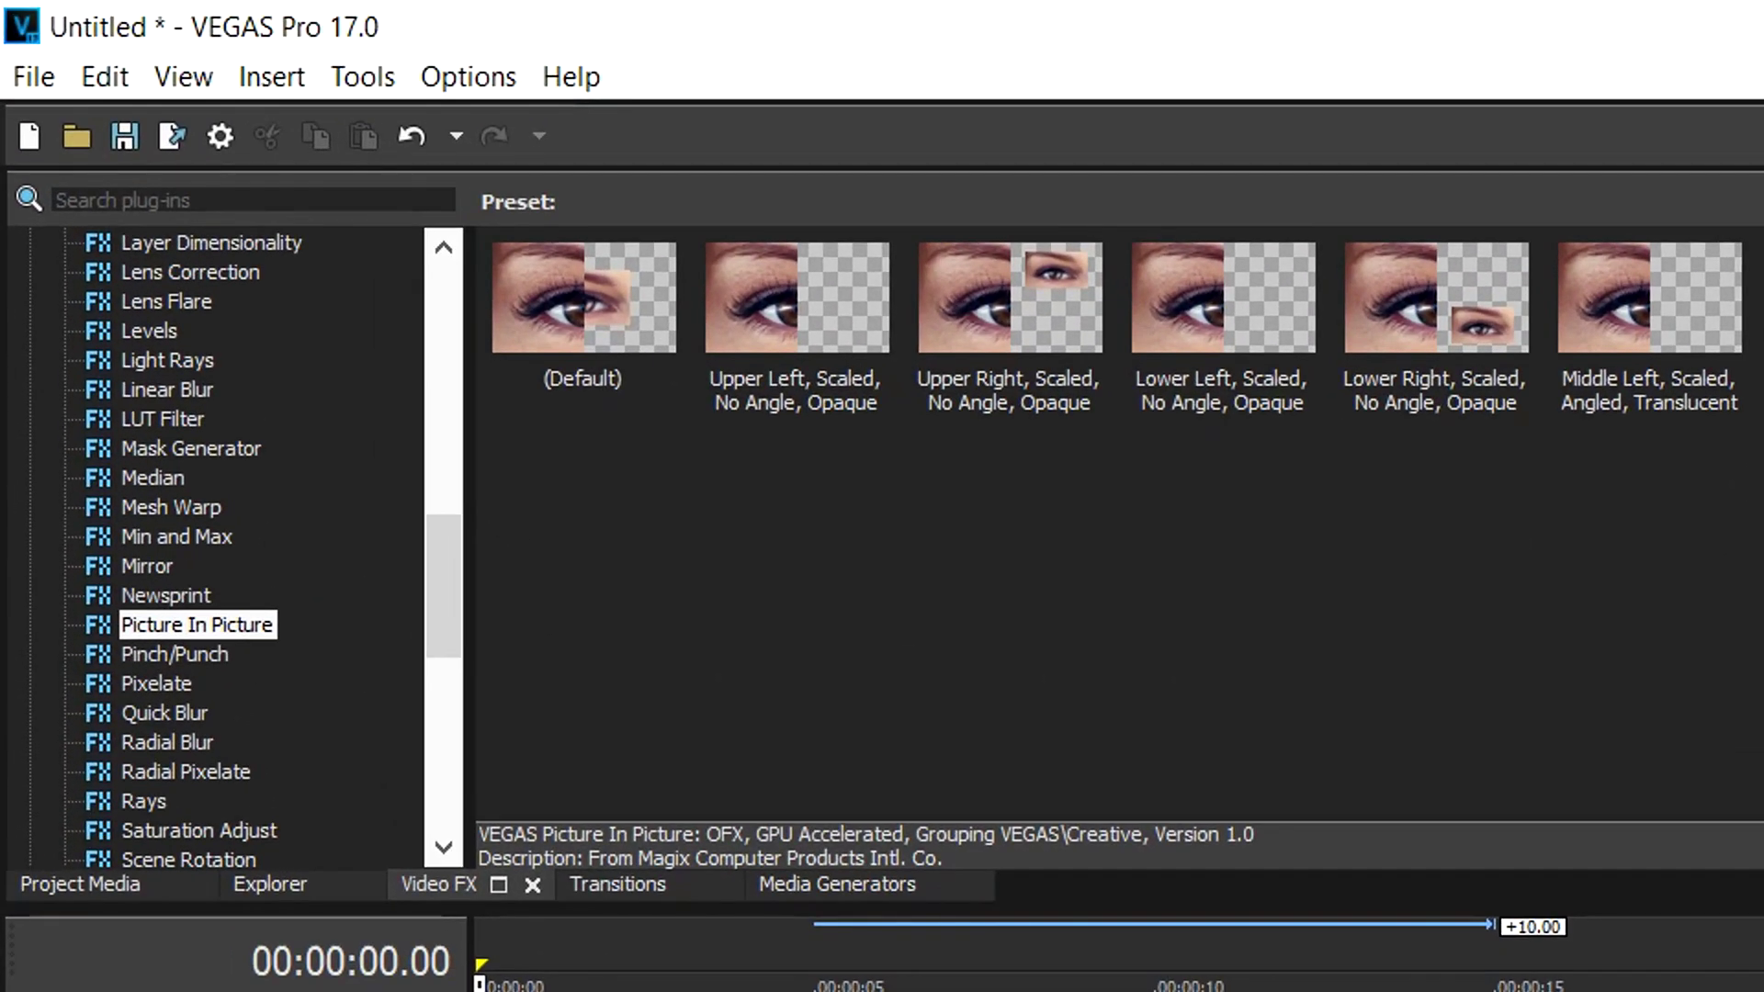
{"action": "left_click", "coordinate": [358, 77]}
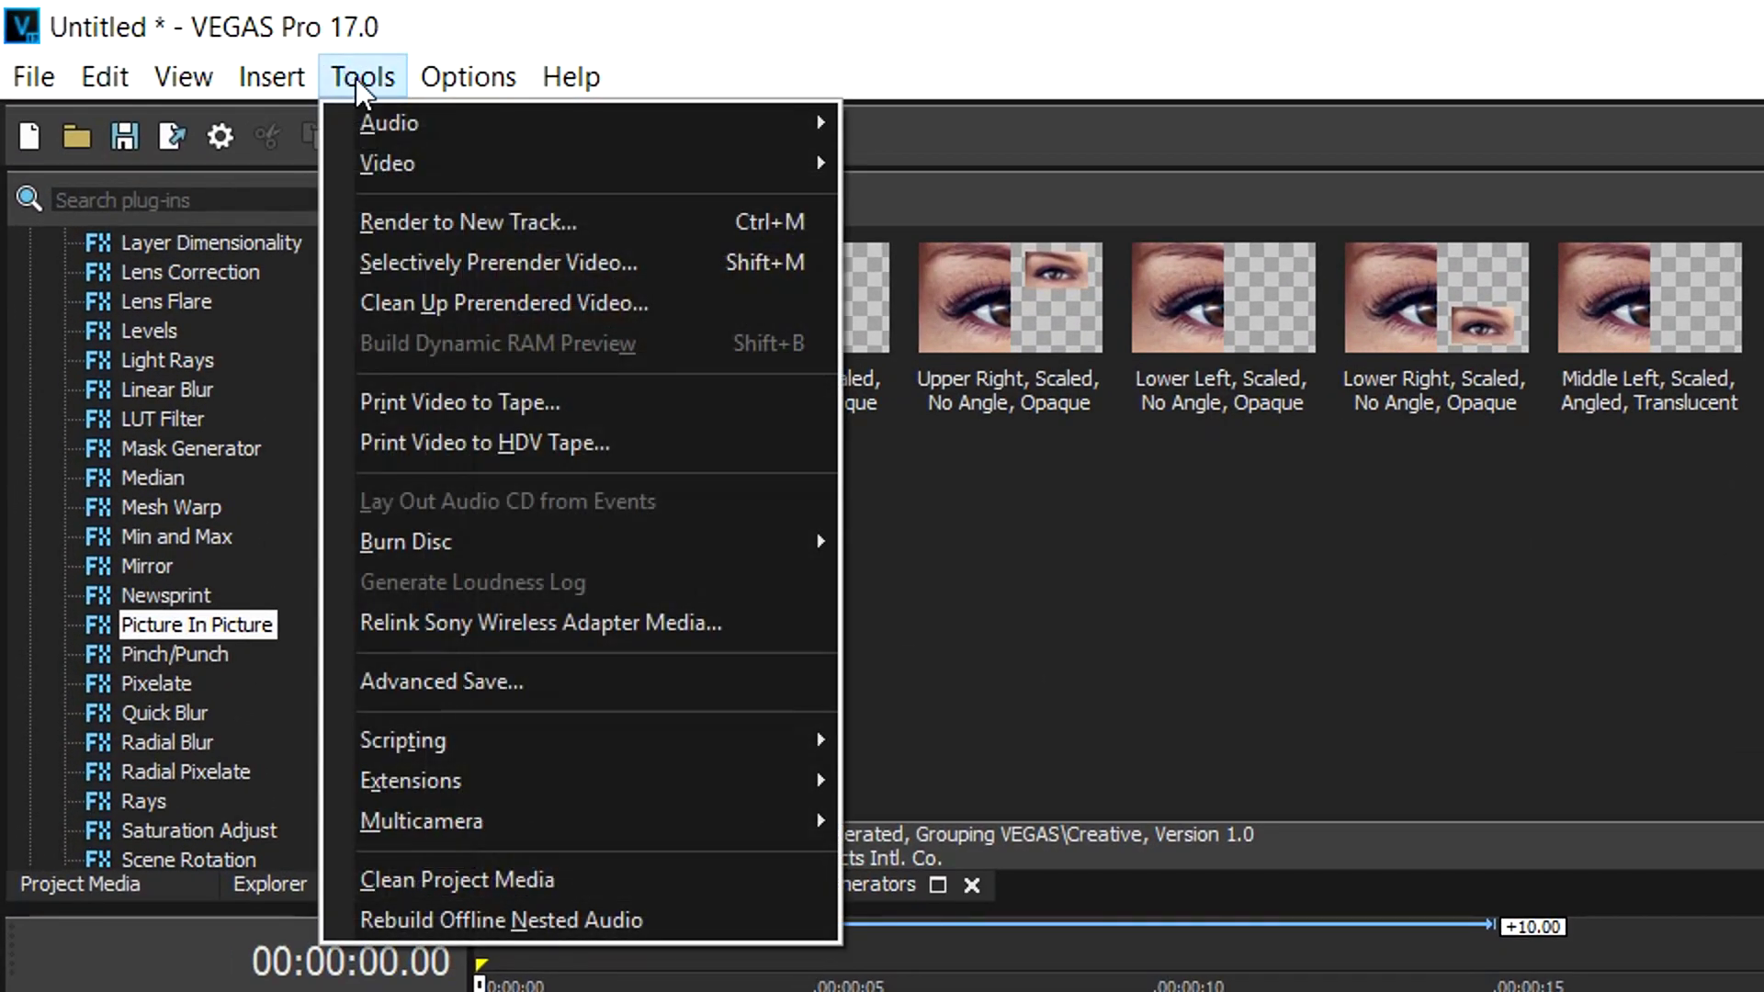
{"action": "mouse_move", "coordinate": [581, 755]}
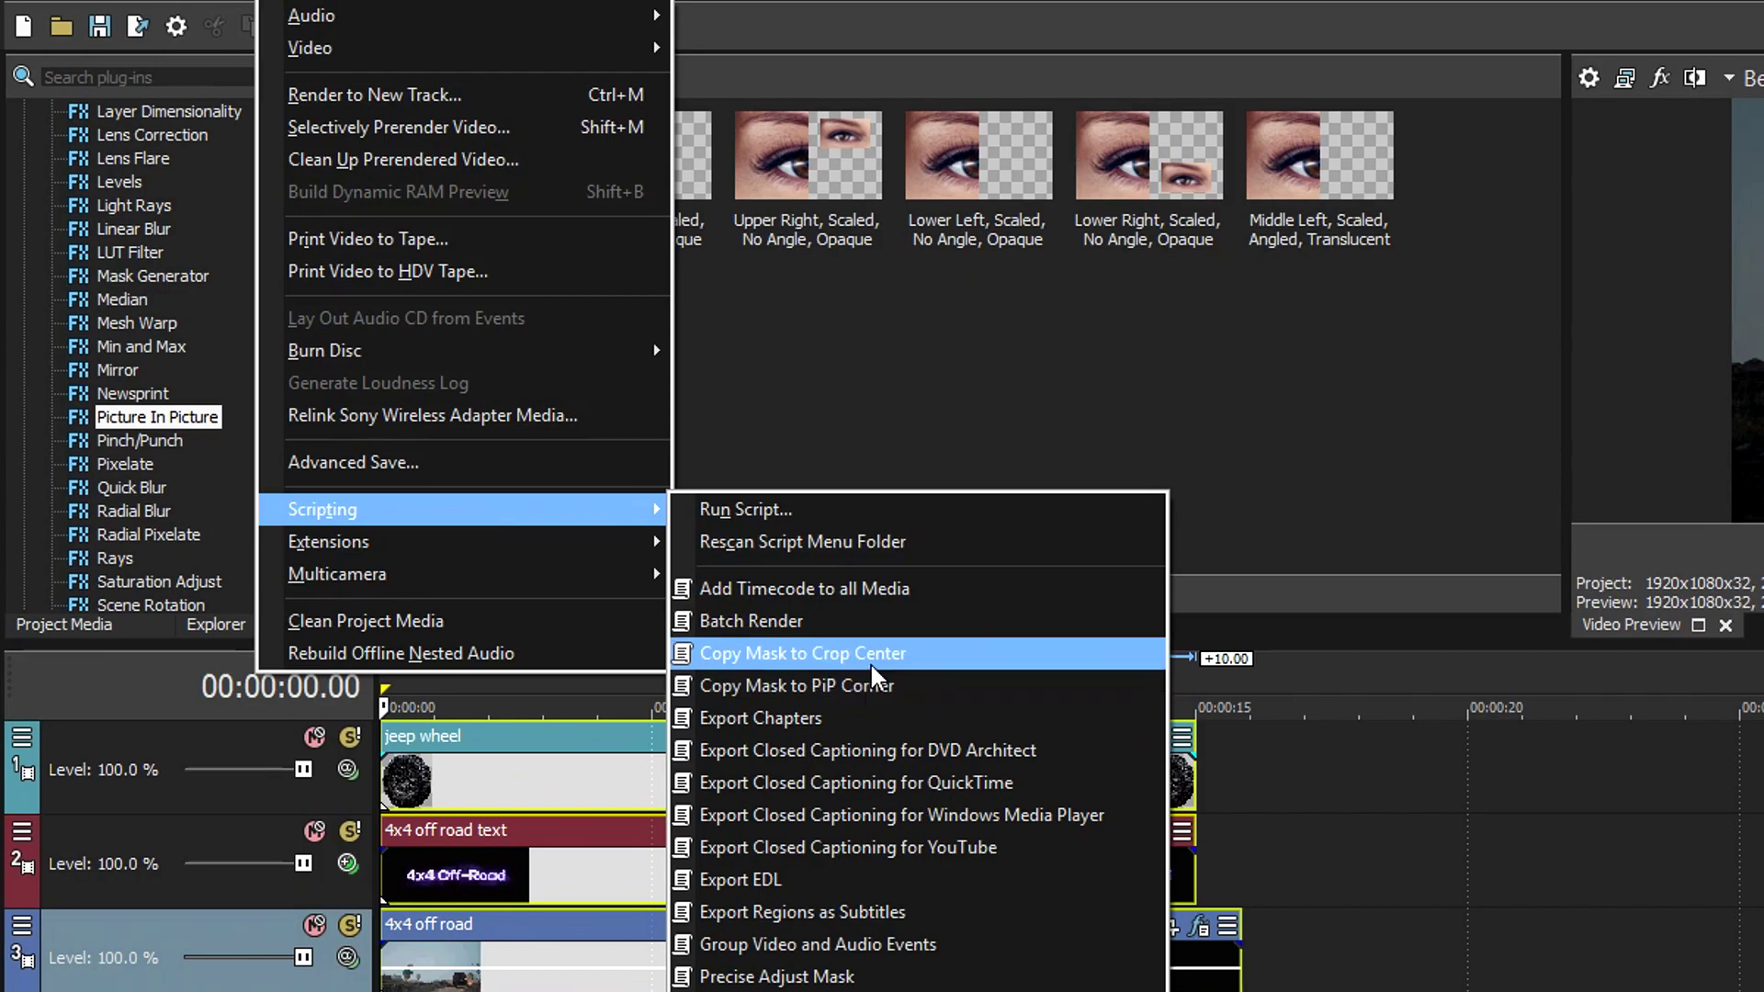
{"action": "mouse_move", "coordinate": [508, 541]}
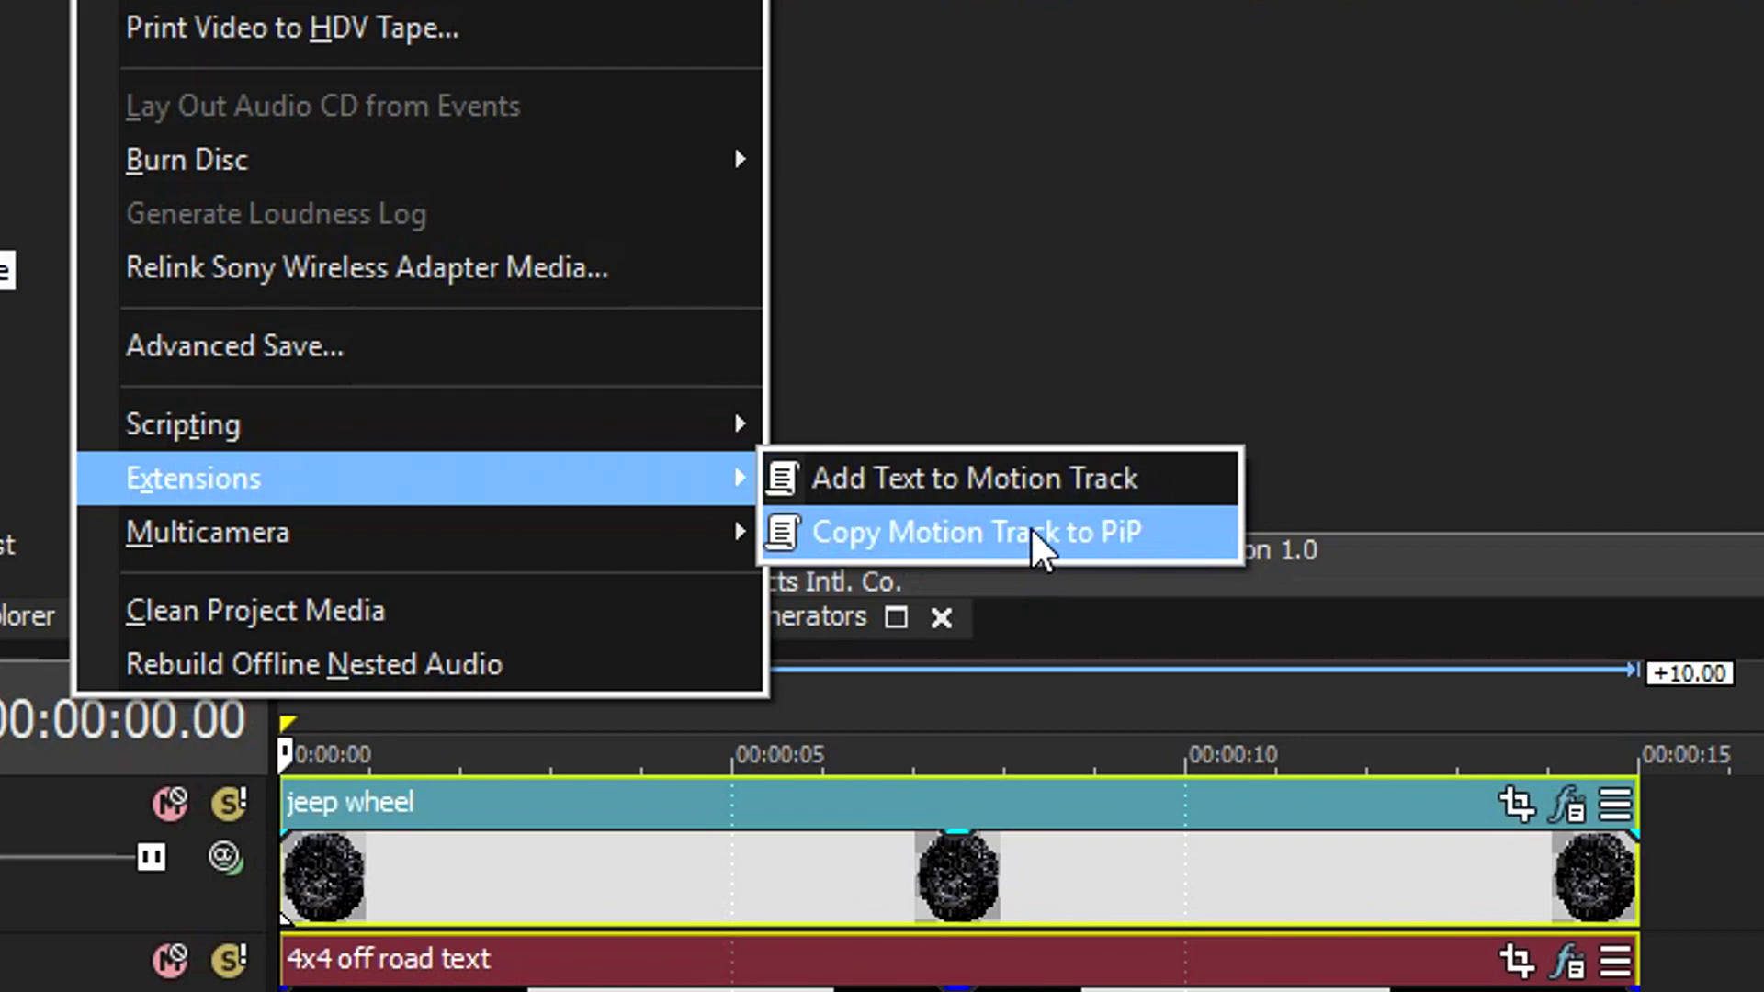
{"action": "left_click", "coordinate": [1141, 538]}
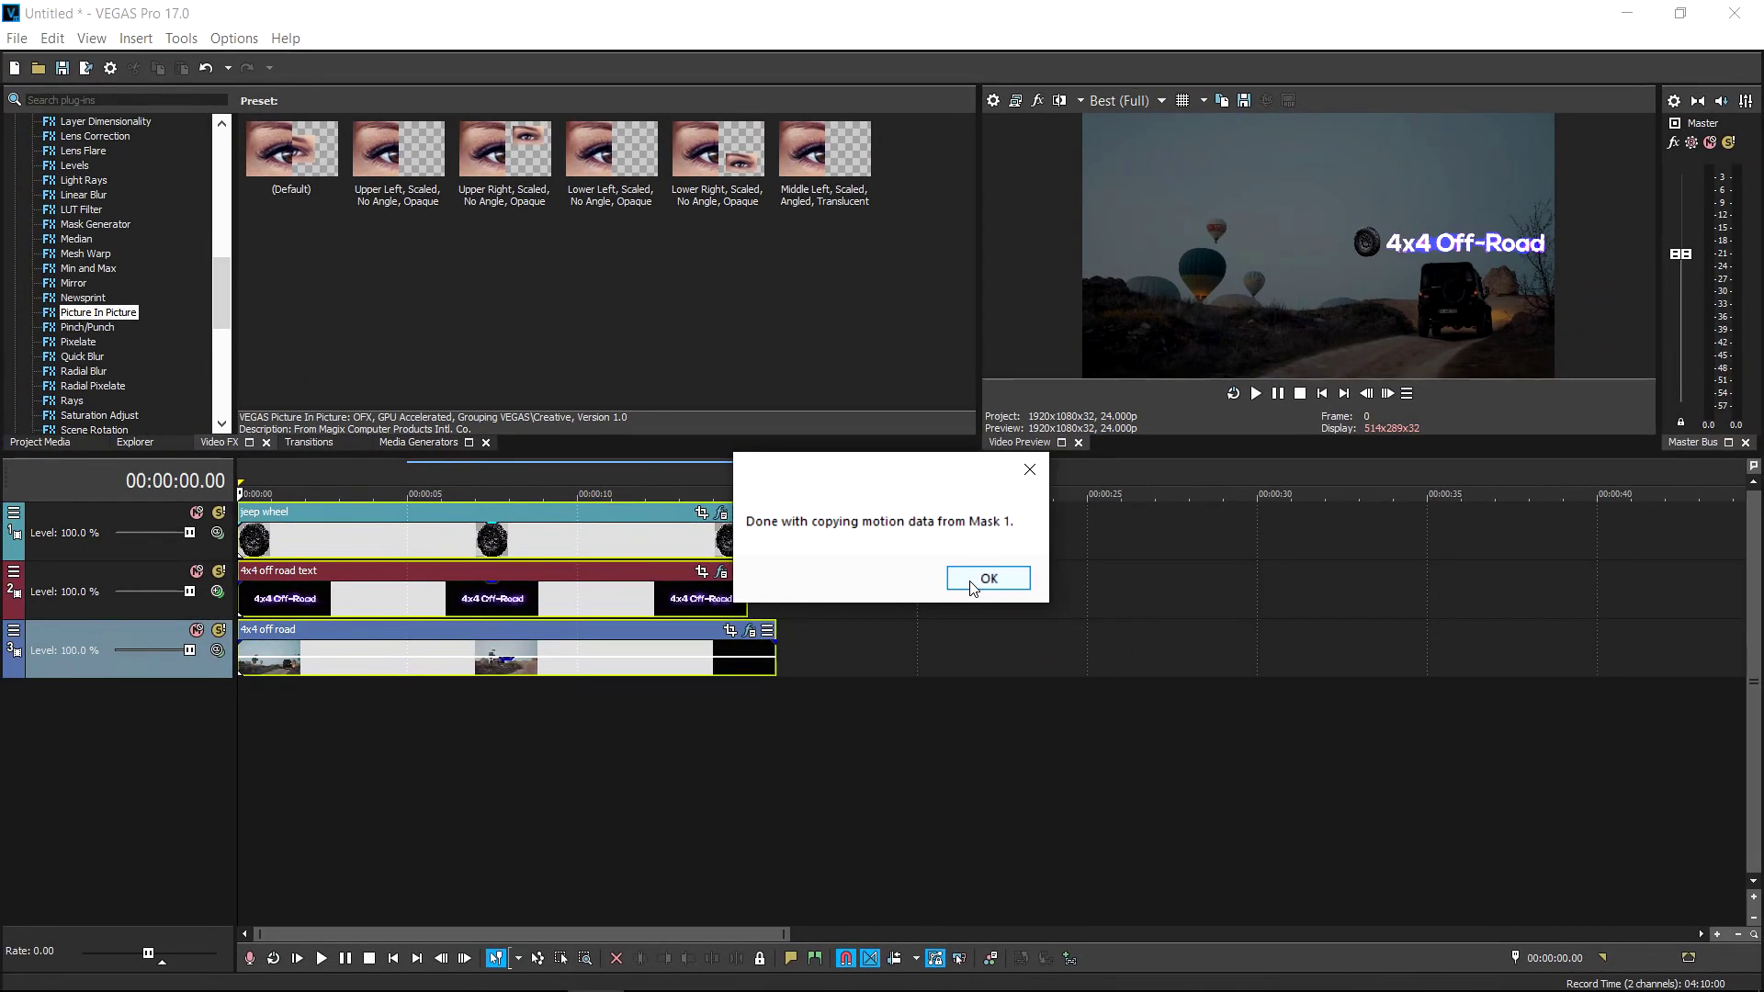
{"action": "left_click", "coordinate": [1166, 643]}
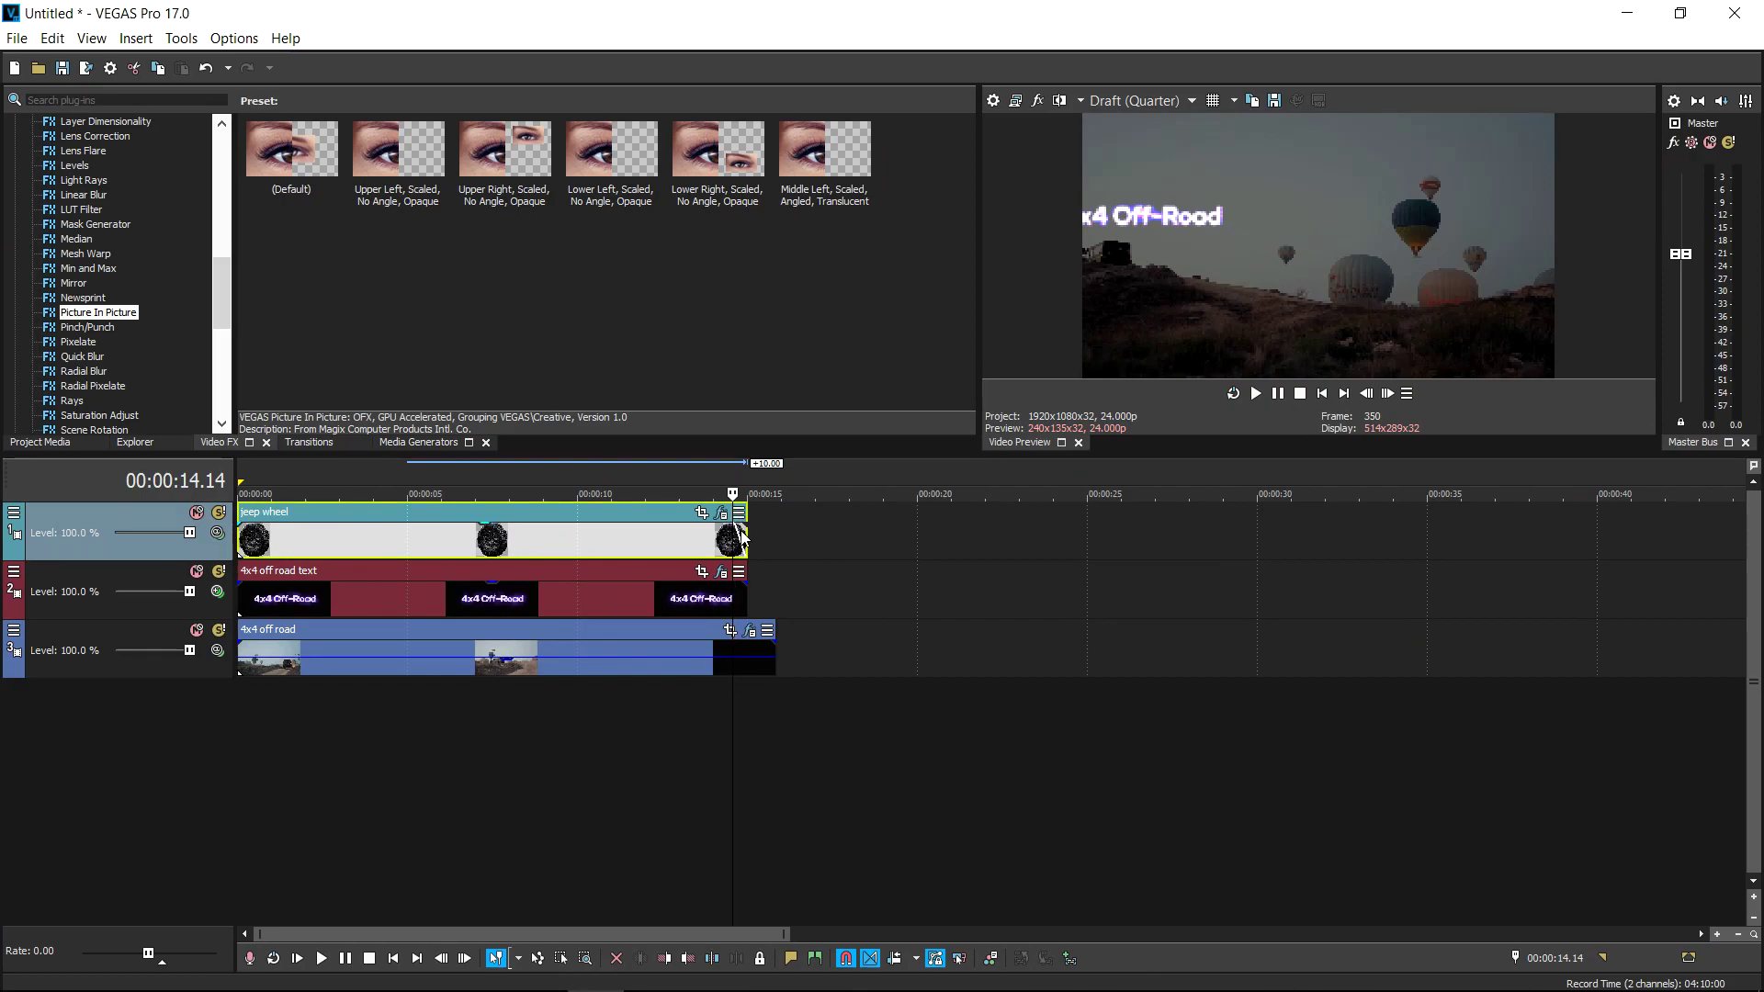
Add fade-out curves to the wheel and 4x4 Off-Road title ends, then play back to check.
{"action": "right_click", "coordinate": [740, 538]}
{"action": "left_click", "coordinate": [748, 585]}
{"action": "left_click_drag", "start_coordinate": [749, 585], "coordinate": [732, 585]}
{"action": "right_click", "coordinate": [739, 585]}
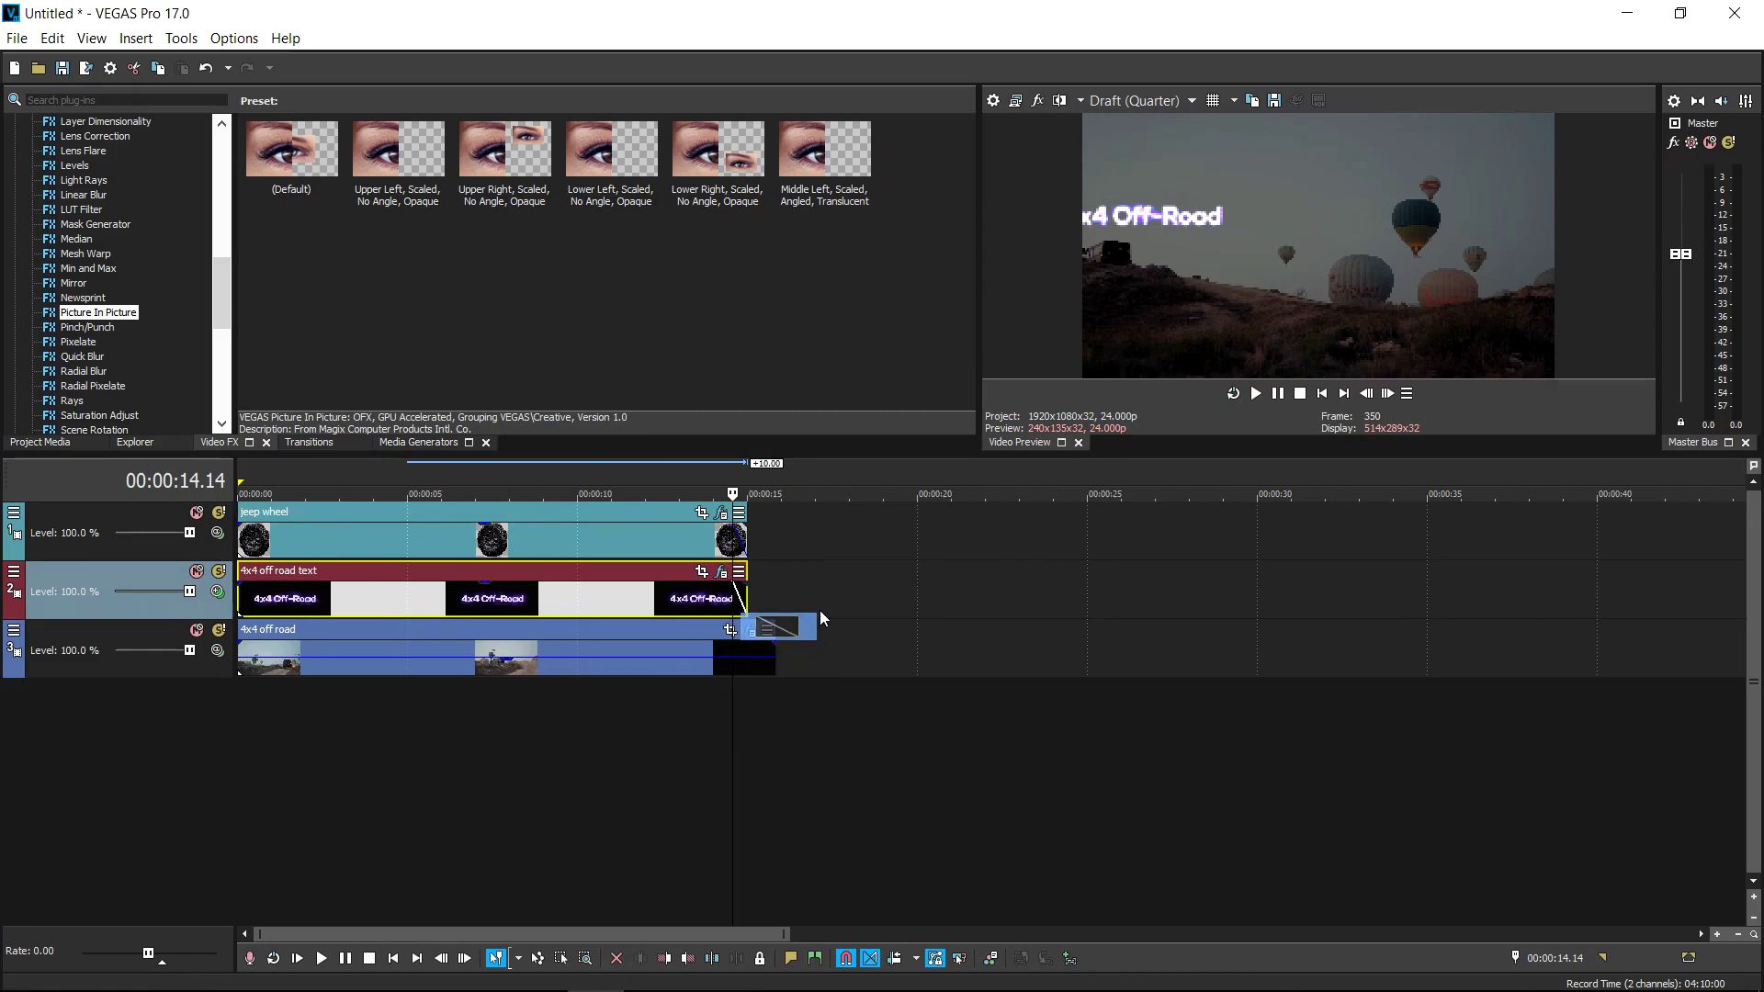
{"action": "key", "text": "space"}
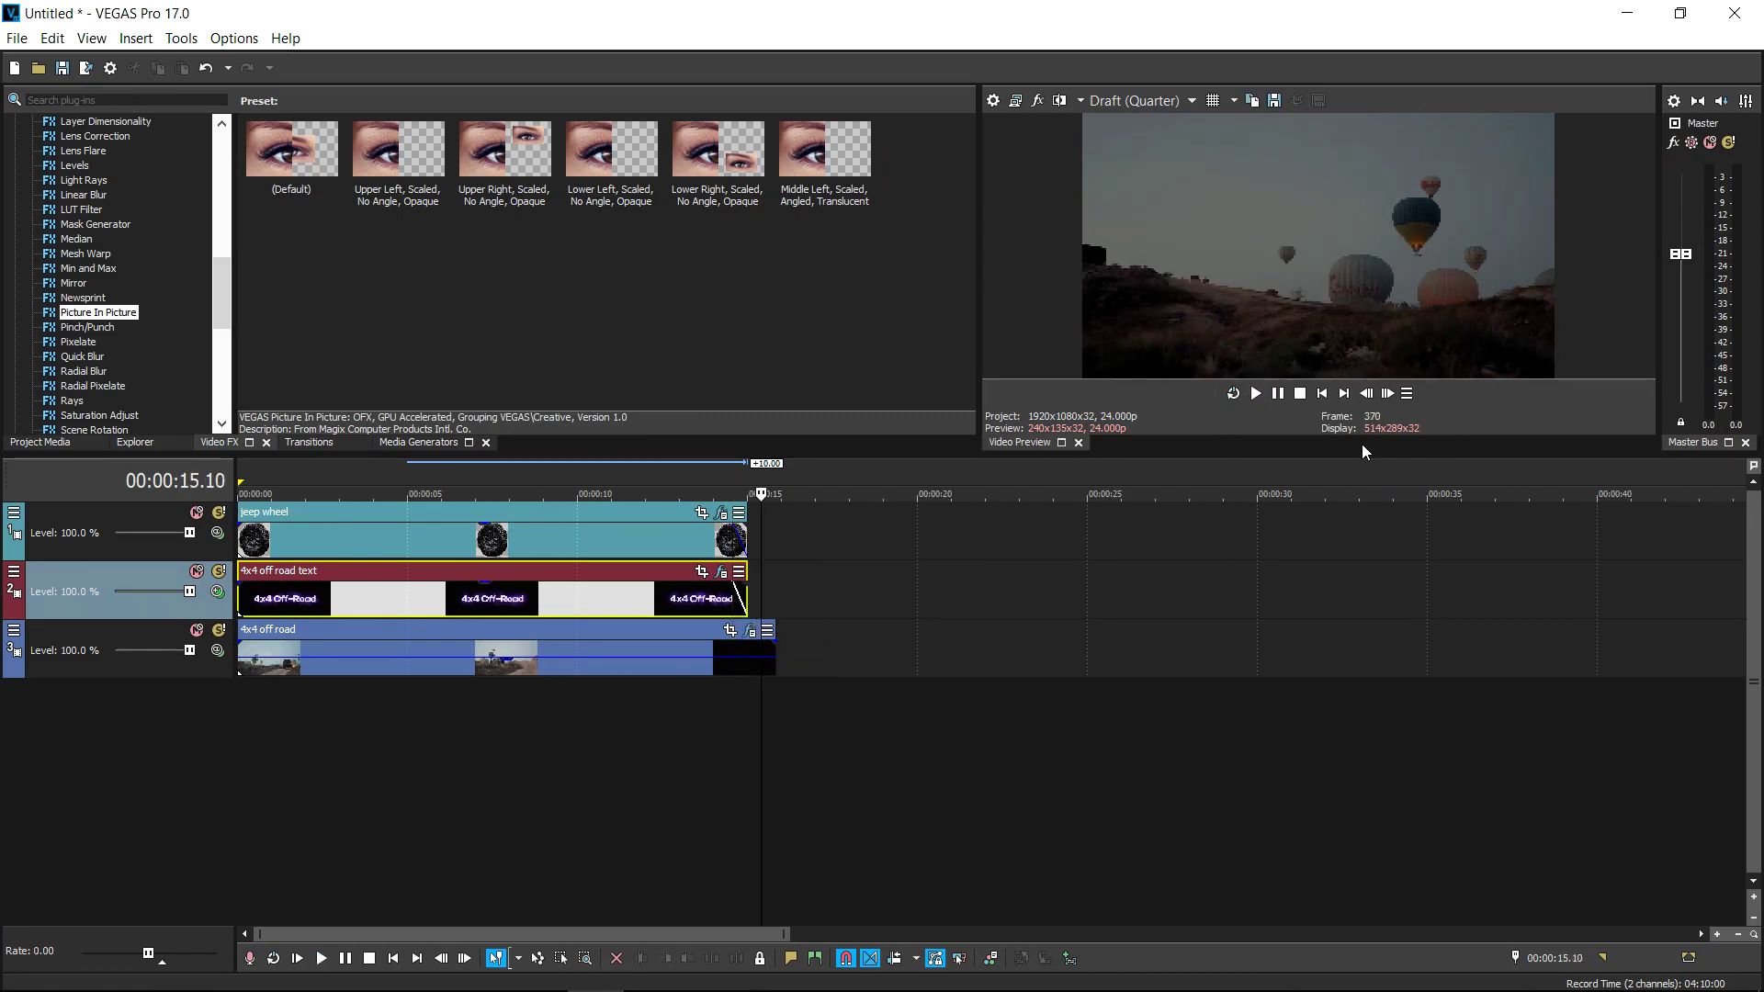
{"action": "left_click", "coordinate": [1323, 395]}
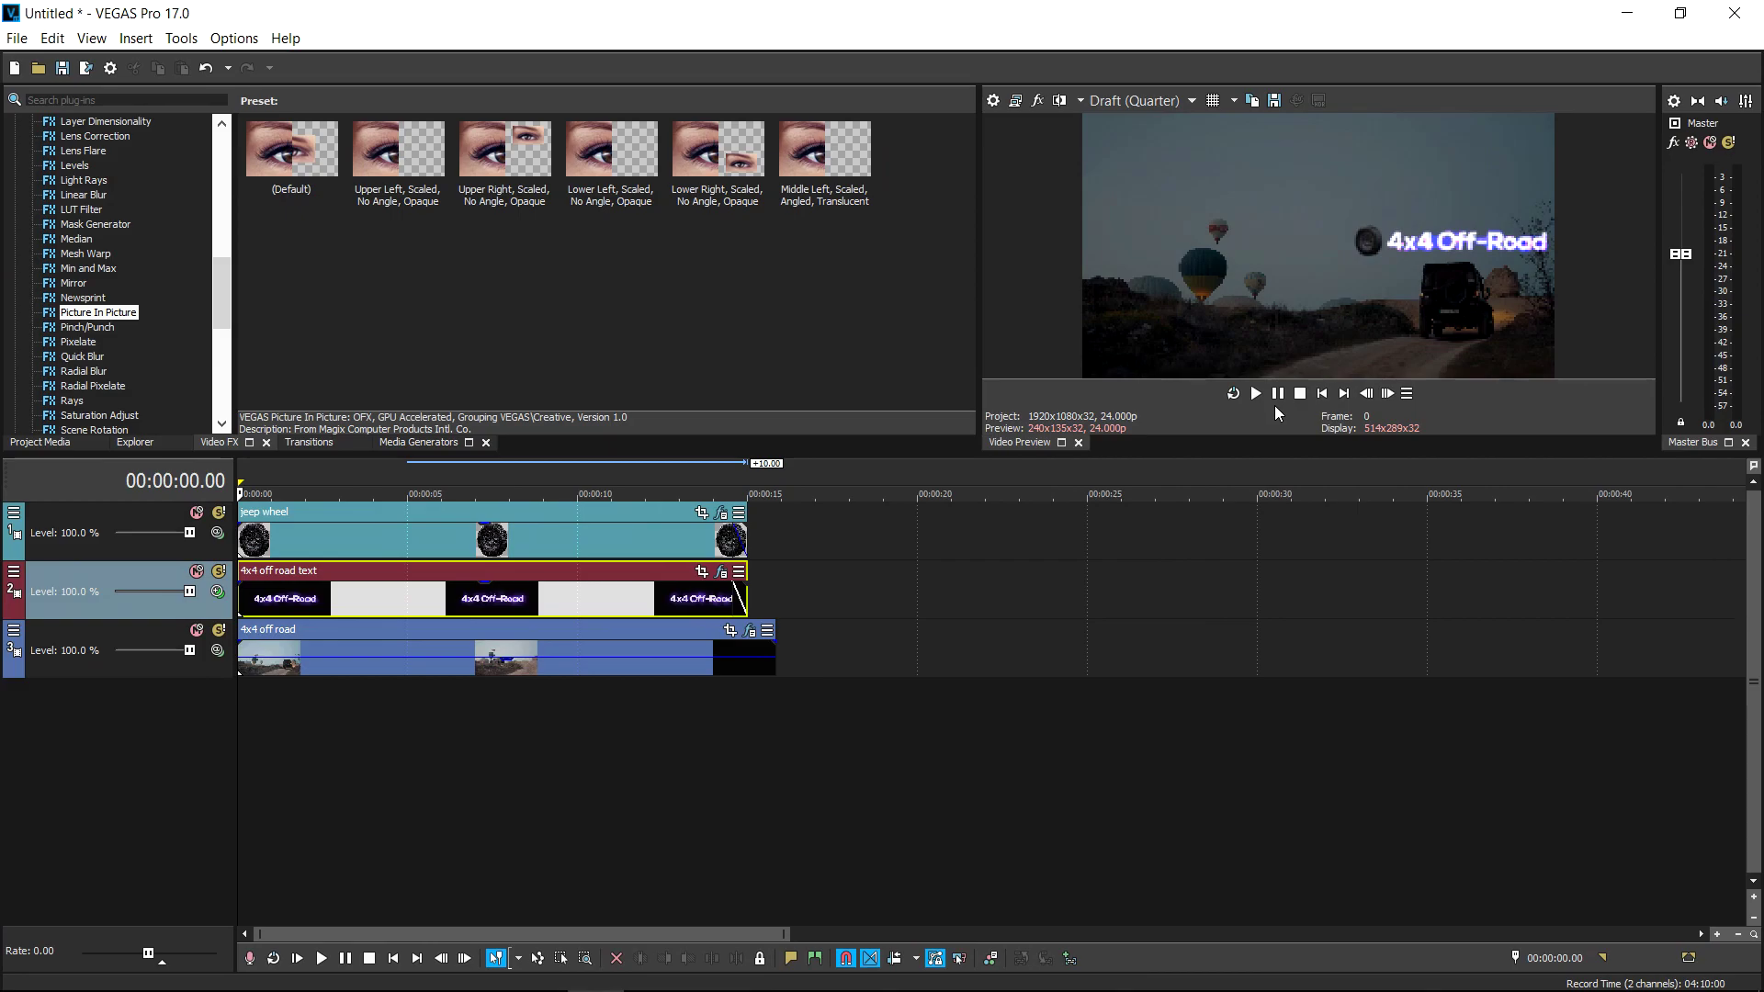